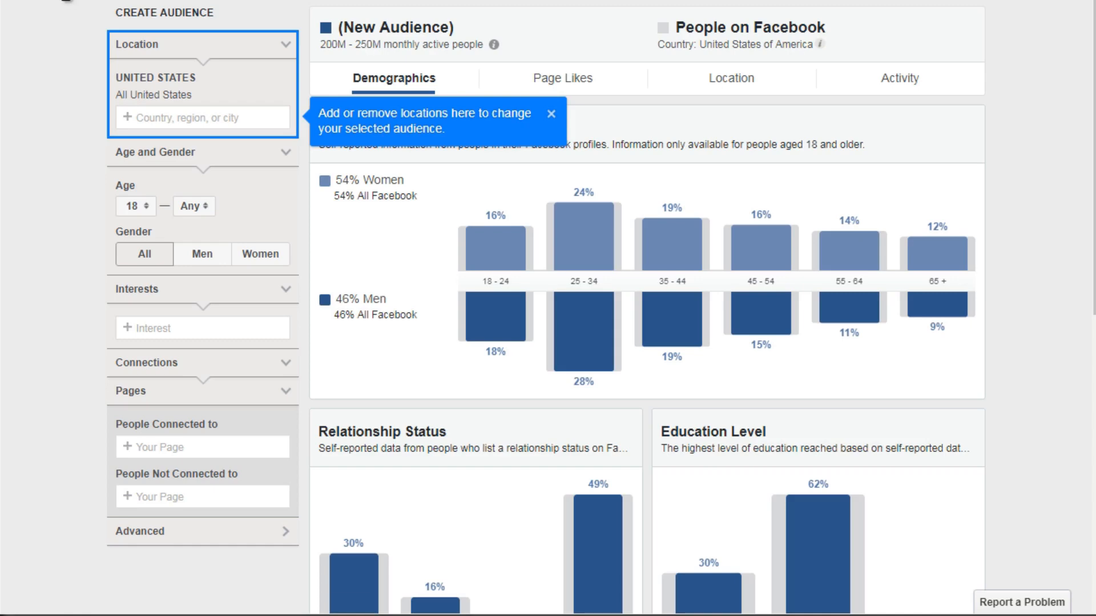
# Step: Add Home automation as an interest for the new United States audience and dismiss the location tip
pyautogui.click(67, 2)
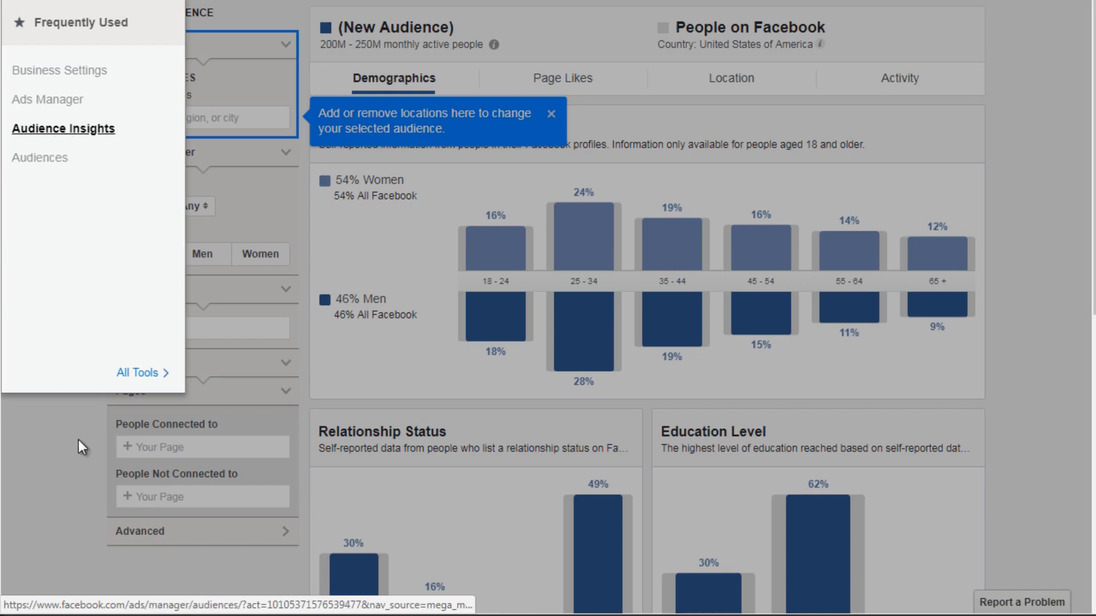
pyautogui.click(64, 130)
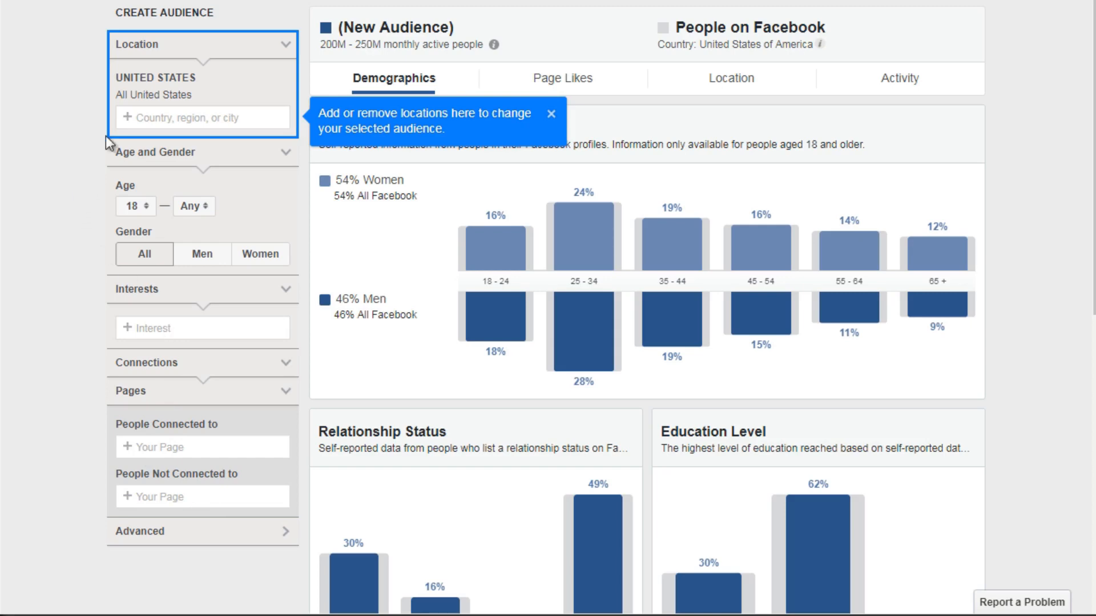
pyautogui.click(180, 329)
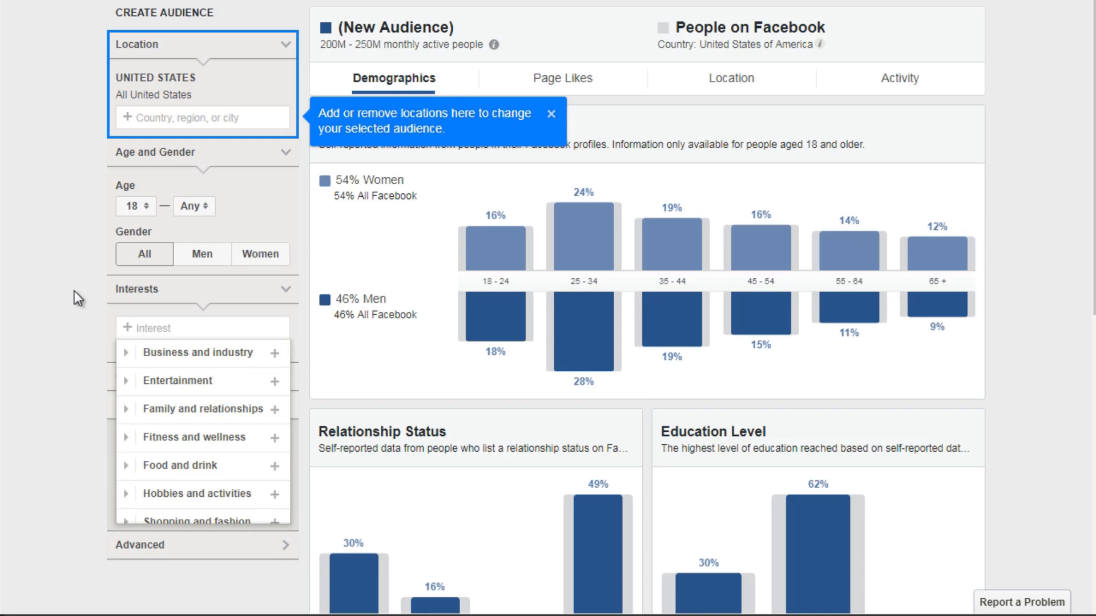
pyautogui.write('home automation')
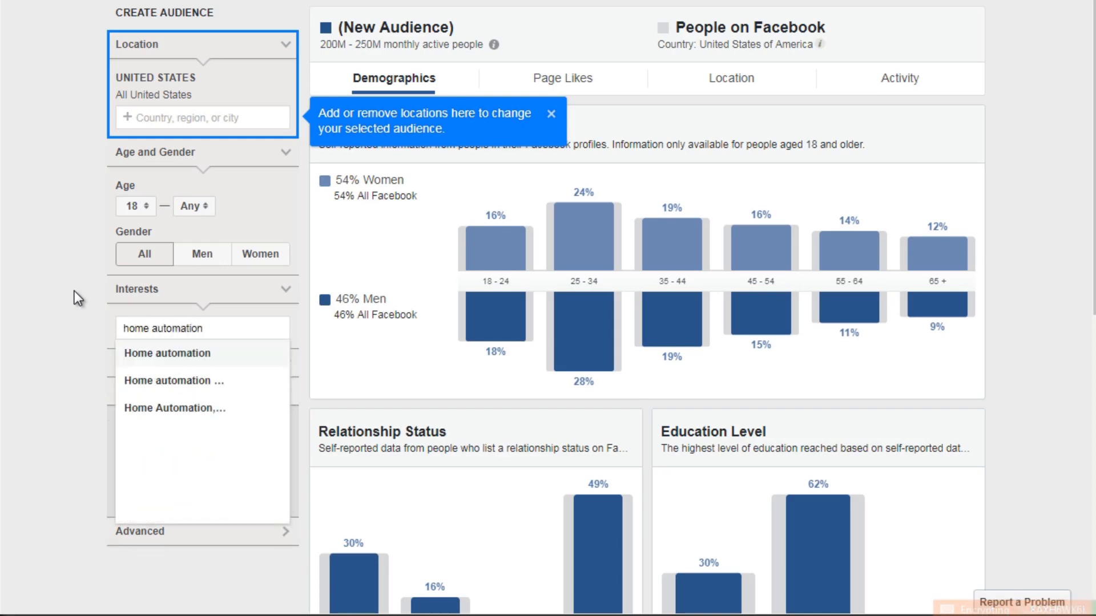
pyautogui.click(131, 354)
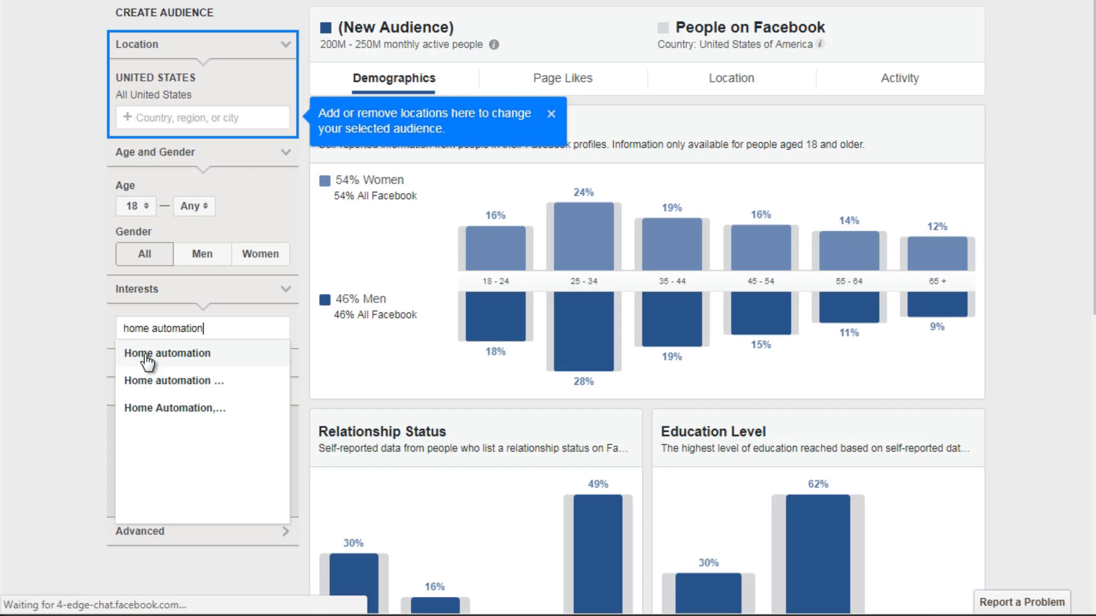
pyautogui.click(81, 287)
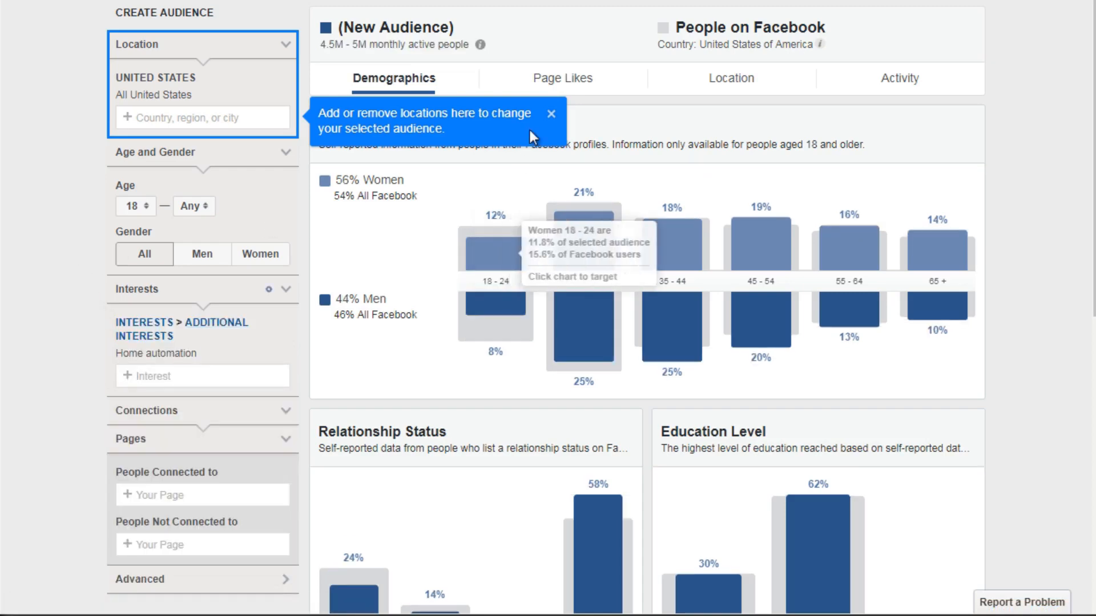
pyautogui.click(550, 114)
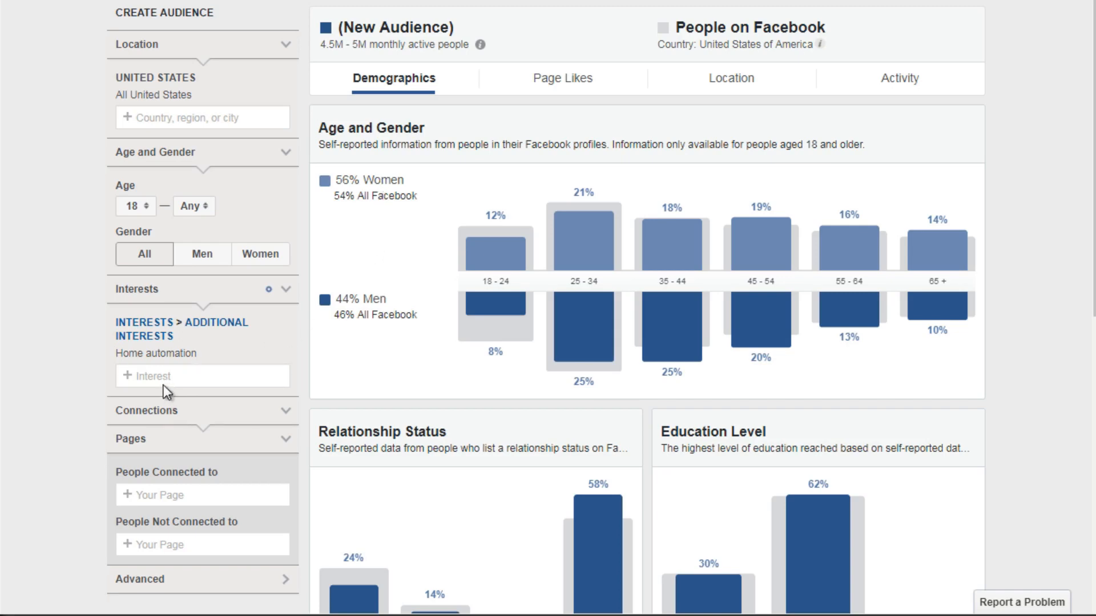
# Step: Narrow the audience to women aged 25–34 using the age and gender chart
pyautogui.moveTo(159, 358)
pyautogui.moveTo(576, 241)
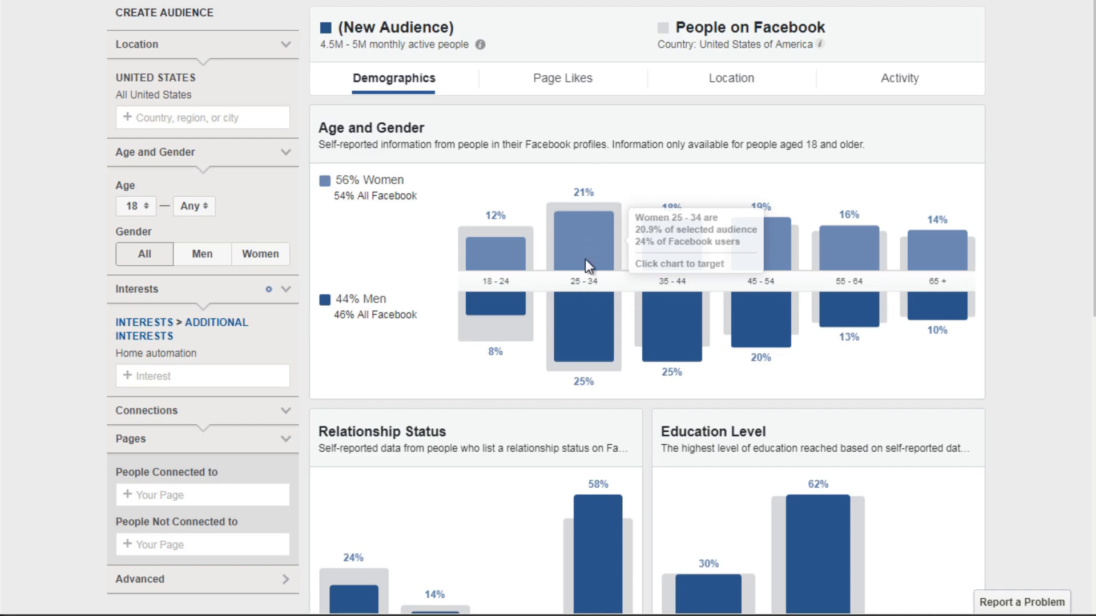
pyautogui.moveTo(605, 367)
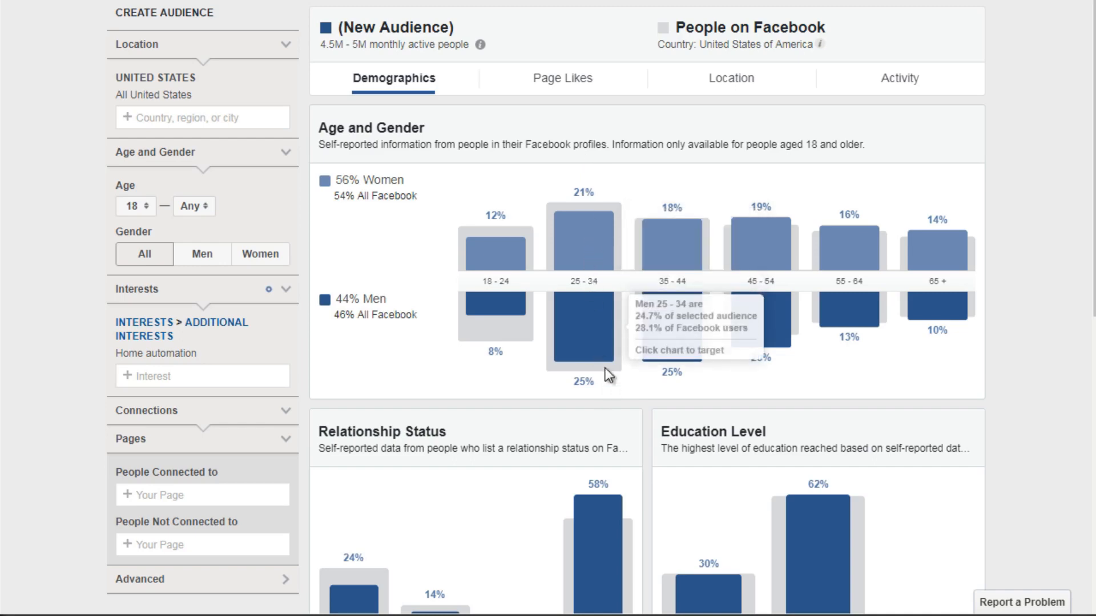
pyautogui.moveTo(591, 278)
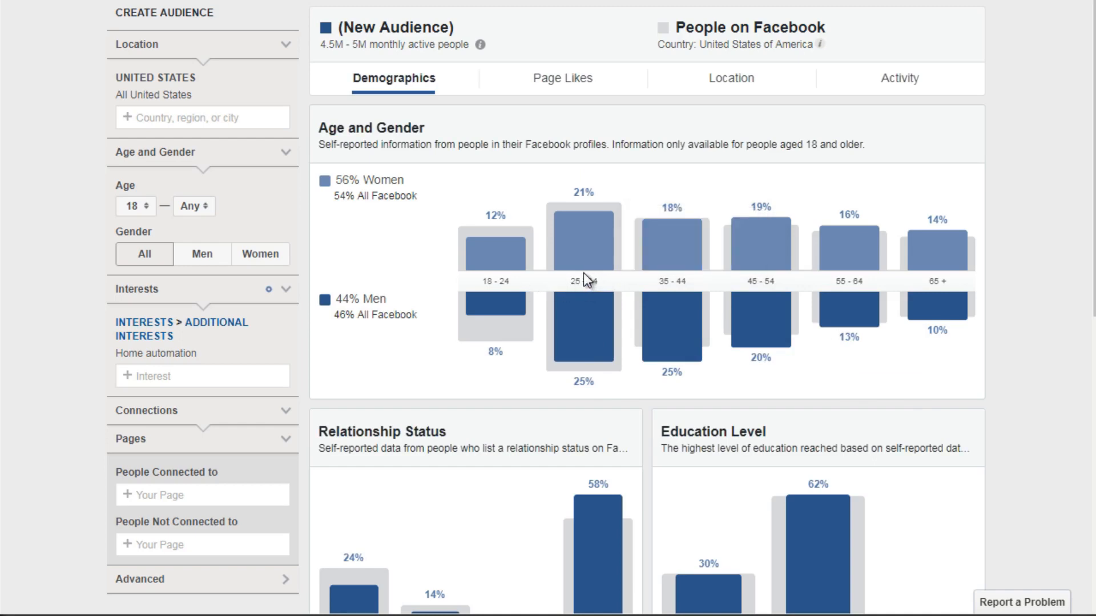
pyautogui.moveTo(671, 291)
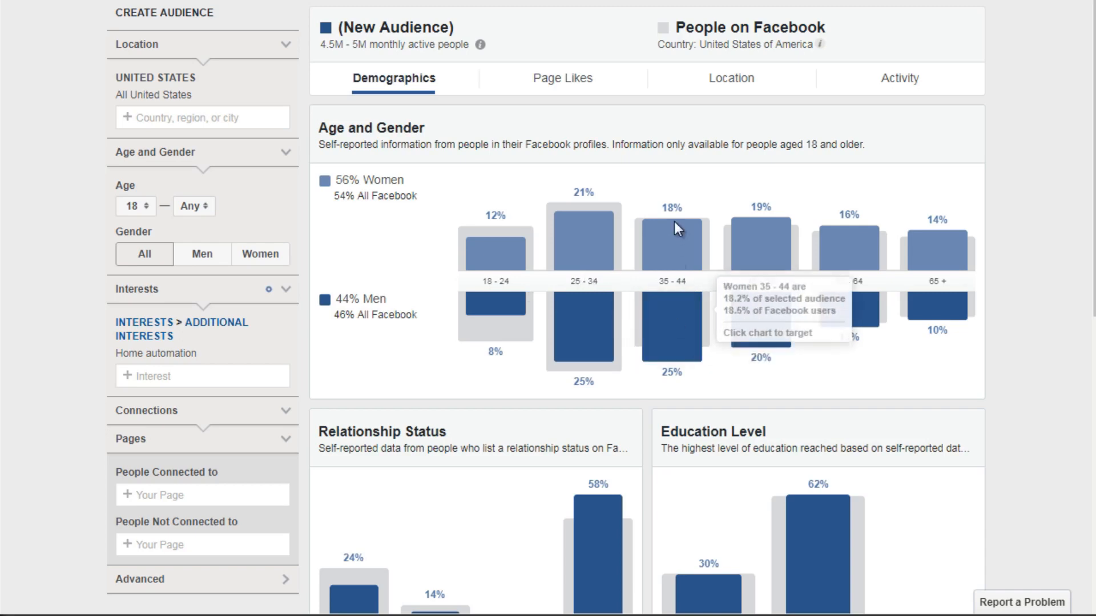
pyautogui.moveTo(671, 223)
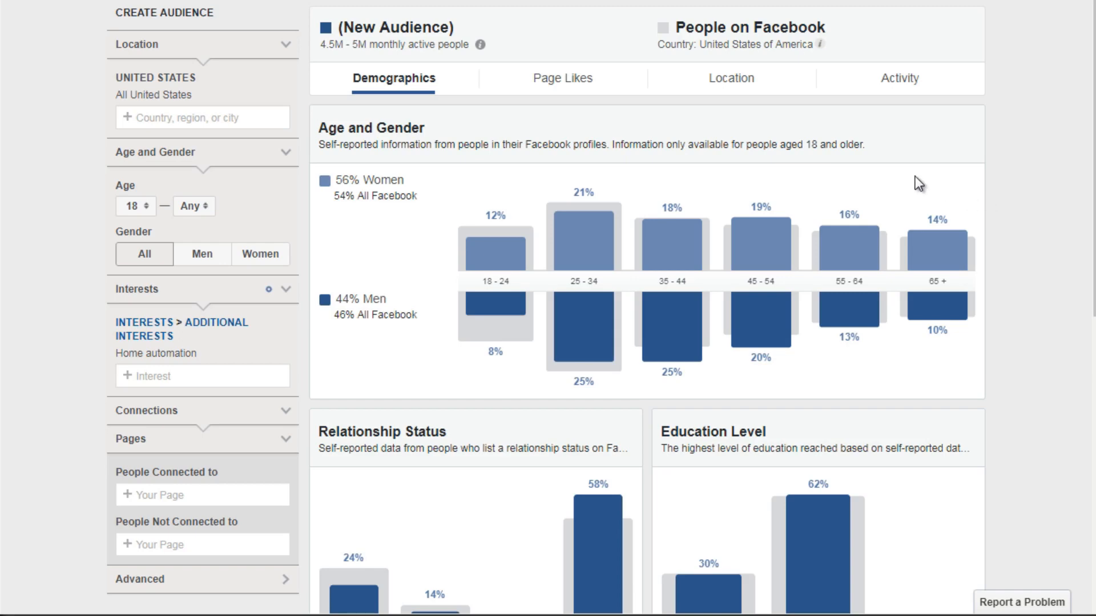
pyautogui.moveTo(568, 228)
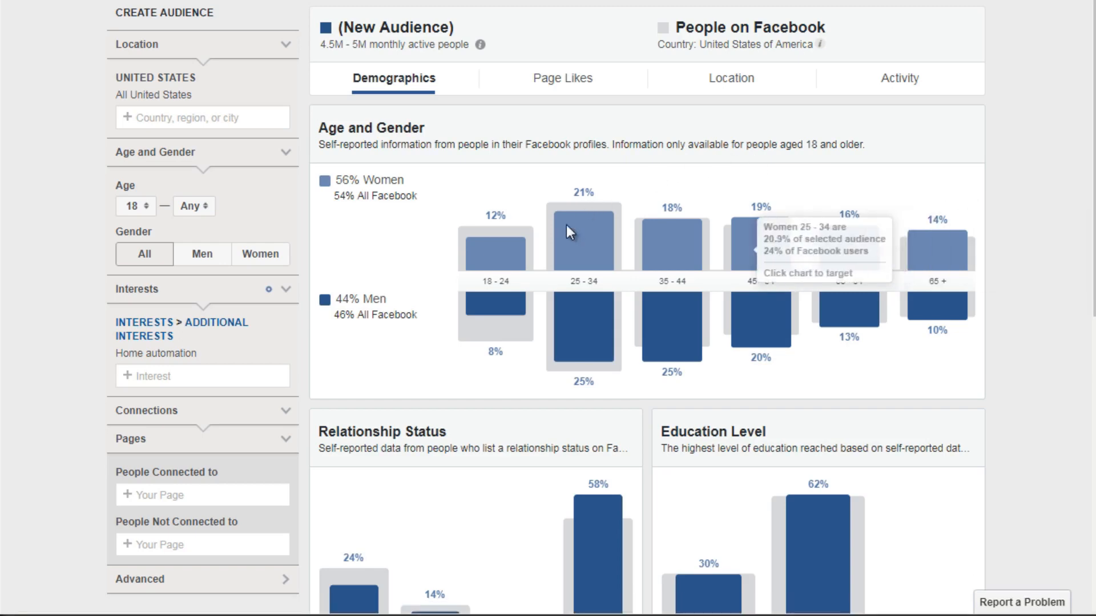
pyautogui.click(590, 247)
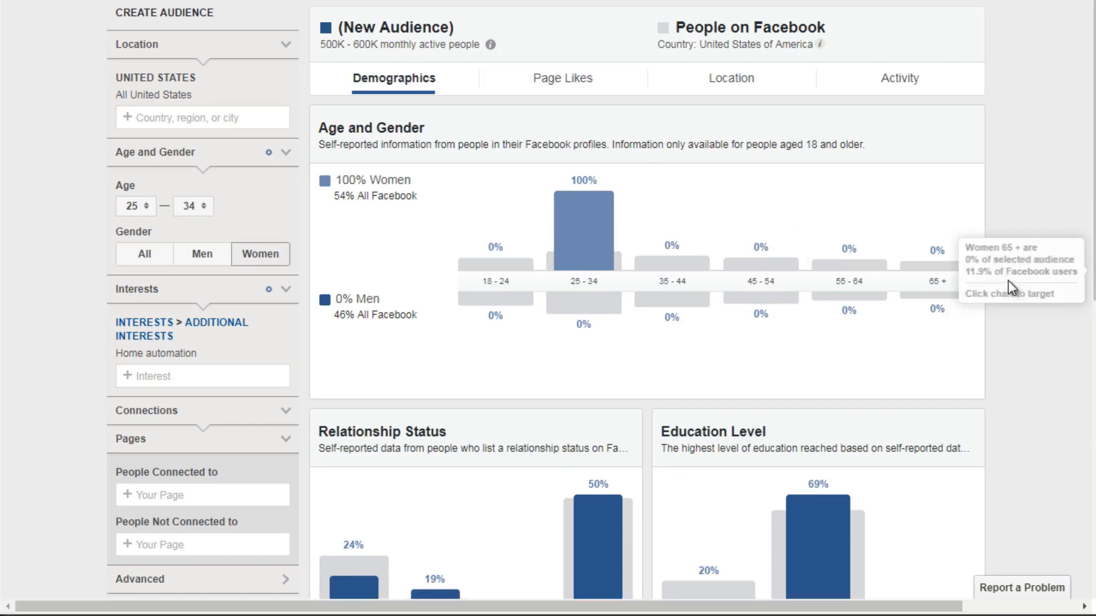
# Step: Examine the relationship status, education level and job titles of the women aged 25–34
pyautogui.scroll(-5, 847, 301)
pyautogui.scroll(-2, 844, 297)
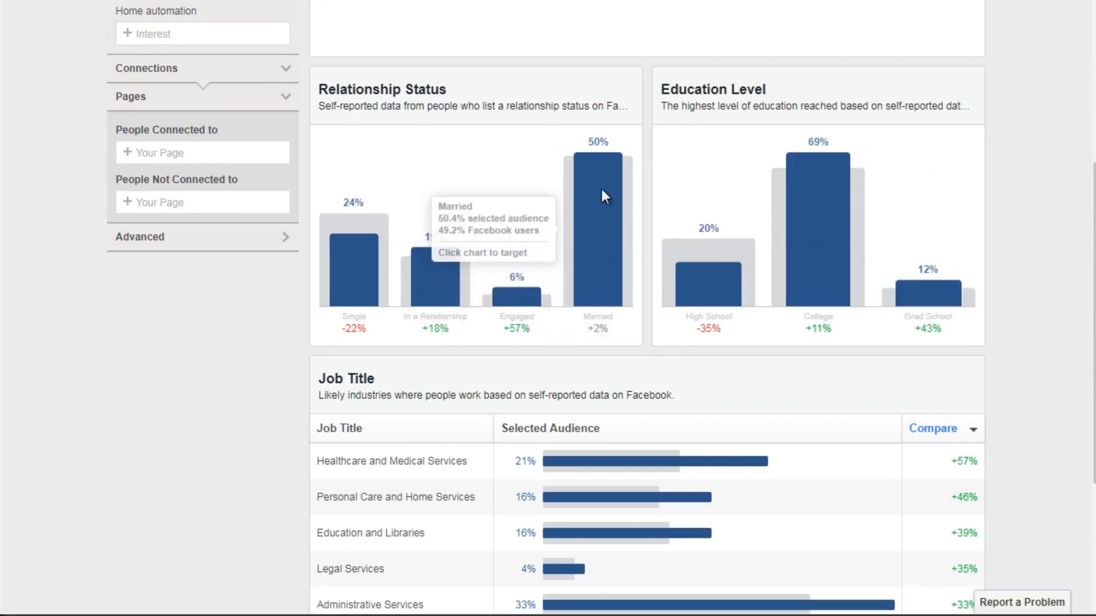
pyautogui.moveTo(810, 194)
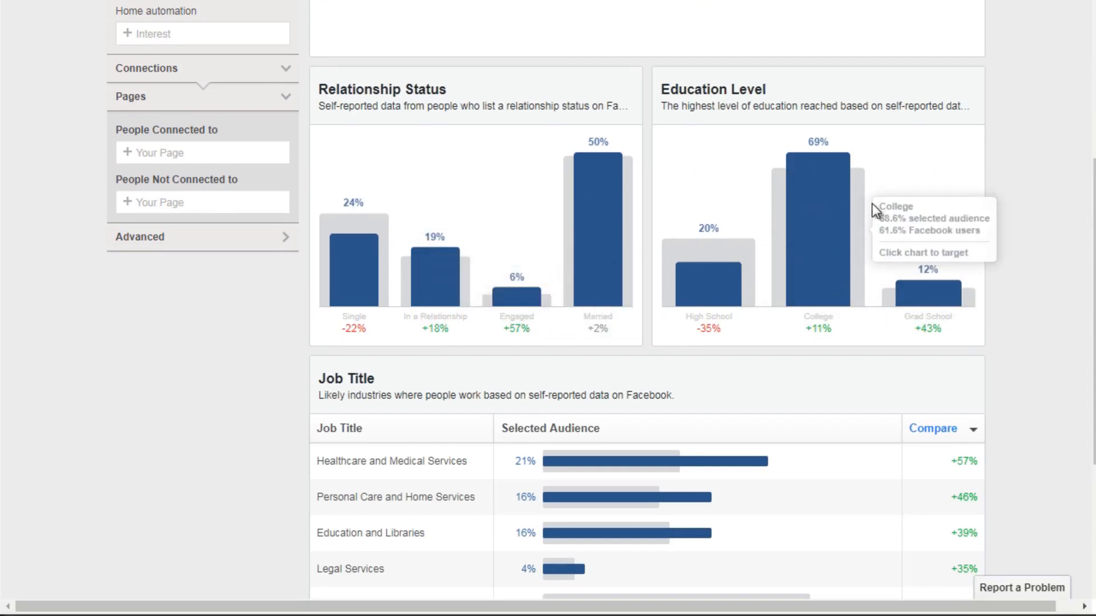
pyautogui.scroll(-4, 1022, 244)
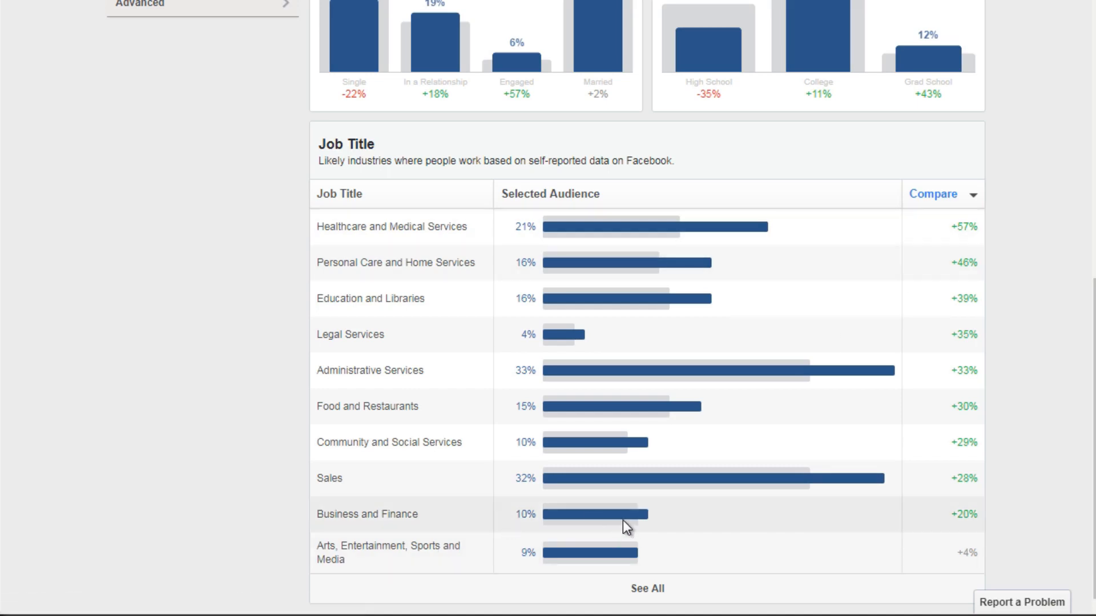
pyautogui.scroll(6, 1007, 195)
pyautogui.scroll(3, 1003, 198)
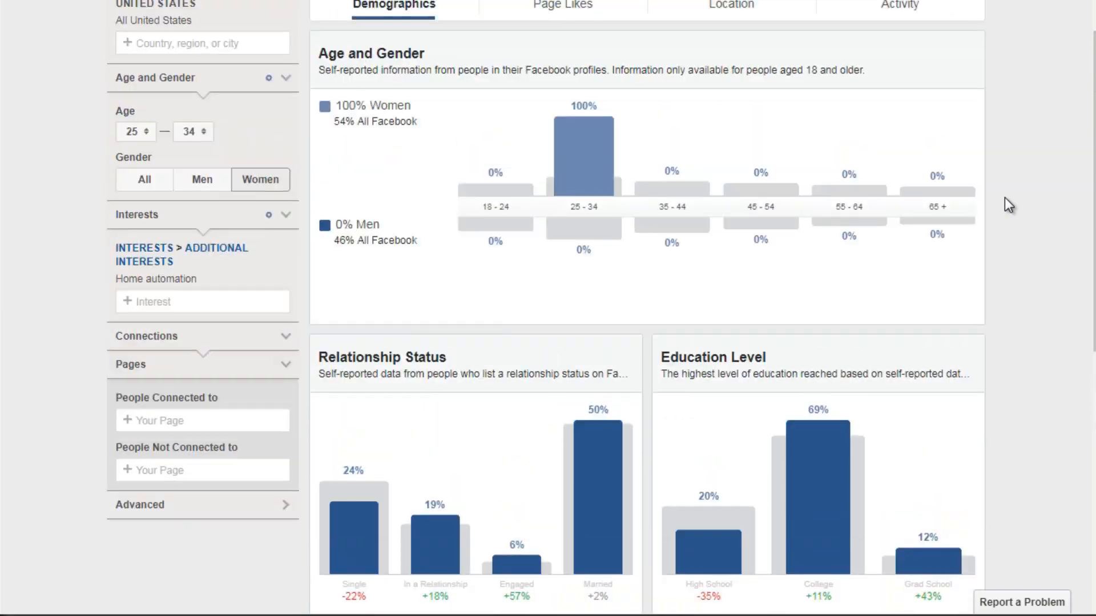
# Step: Review the selected audience's top page categories and relevant liked pages, plus its top cities
pyautogui.click(563, 18)
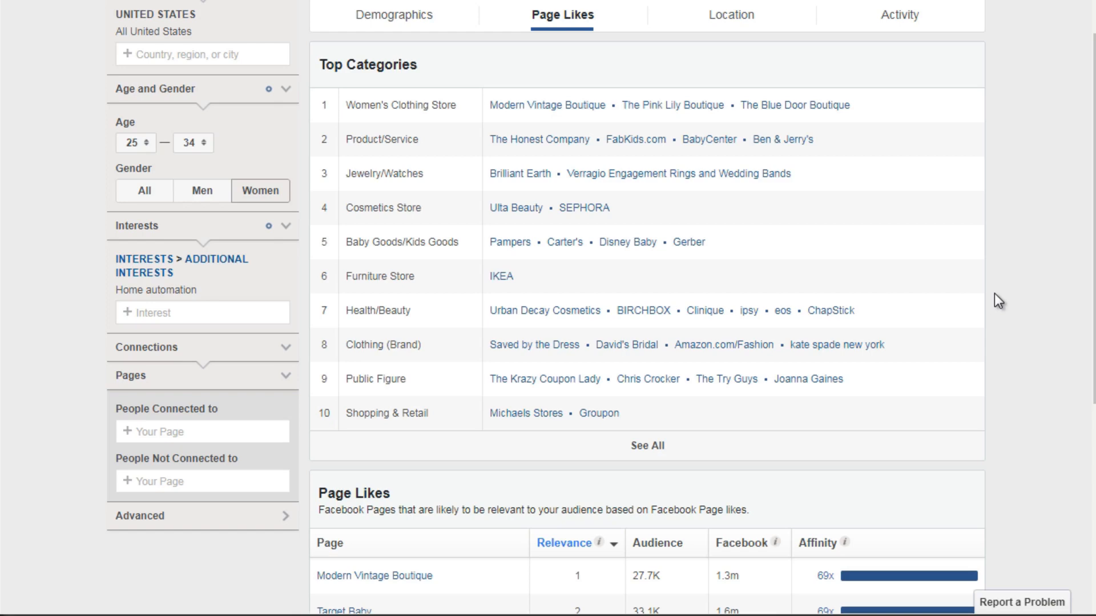
pyautogui.scroll(-5, 994, 295)
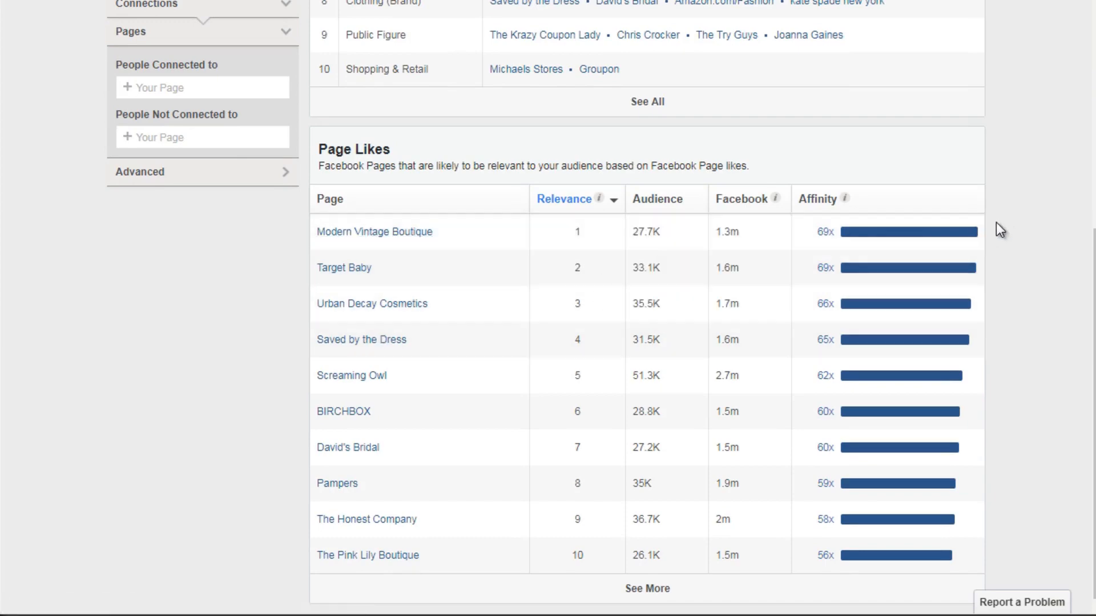
pyautogui.scroll(6, 996, 223)
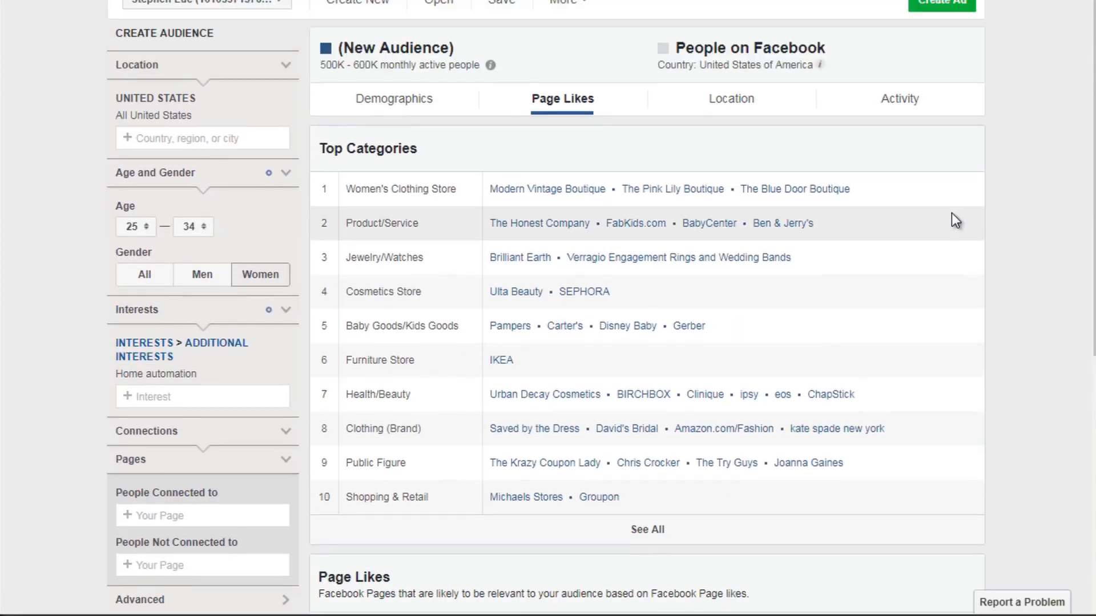
pyautogui.click(729, 107)
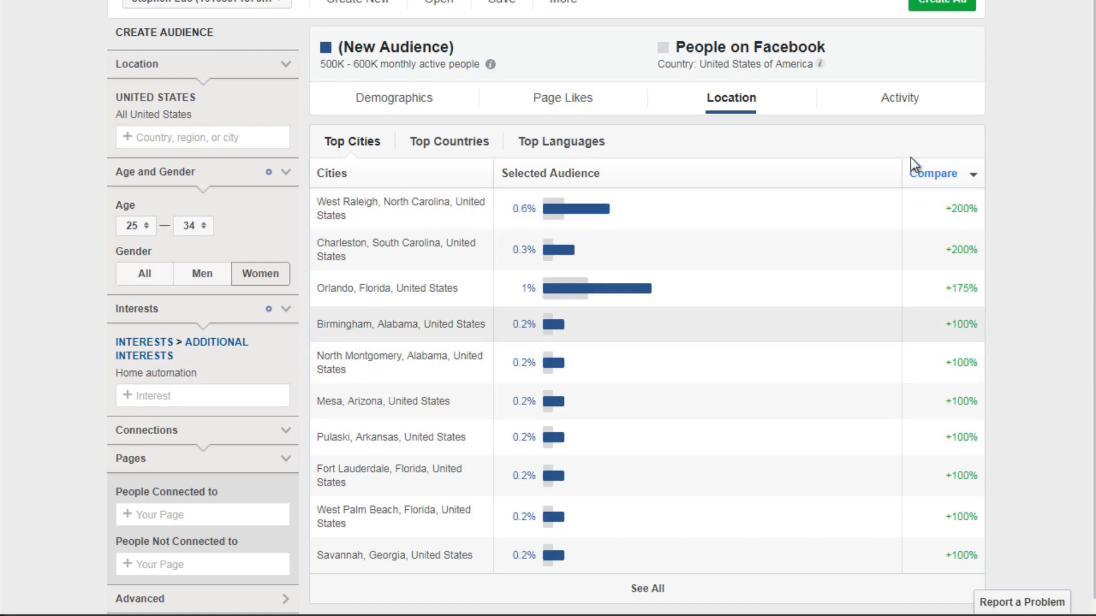
# Step: Examine the selected audience's activity, checking how often they like posts and click ads and which devices they use
pyautogui.click(921, 104)
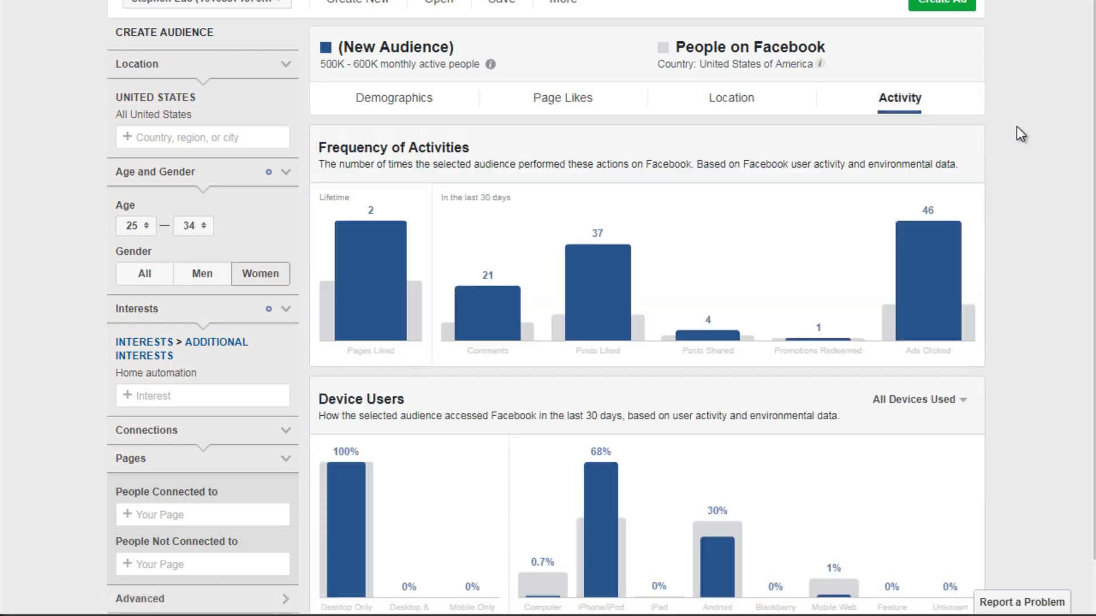
pyautogui.scroll(-1, 936, 117)
pyautogui.scroll(-1, 939, 117)
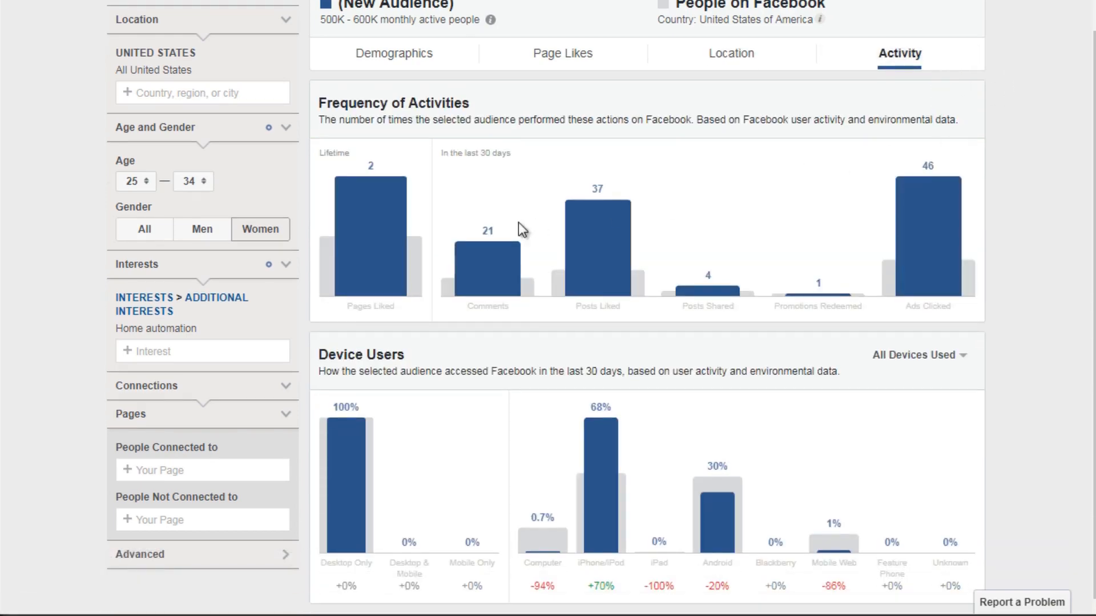
pyautogui.moveTo(626, 266)
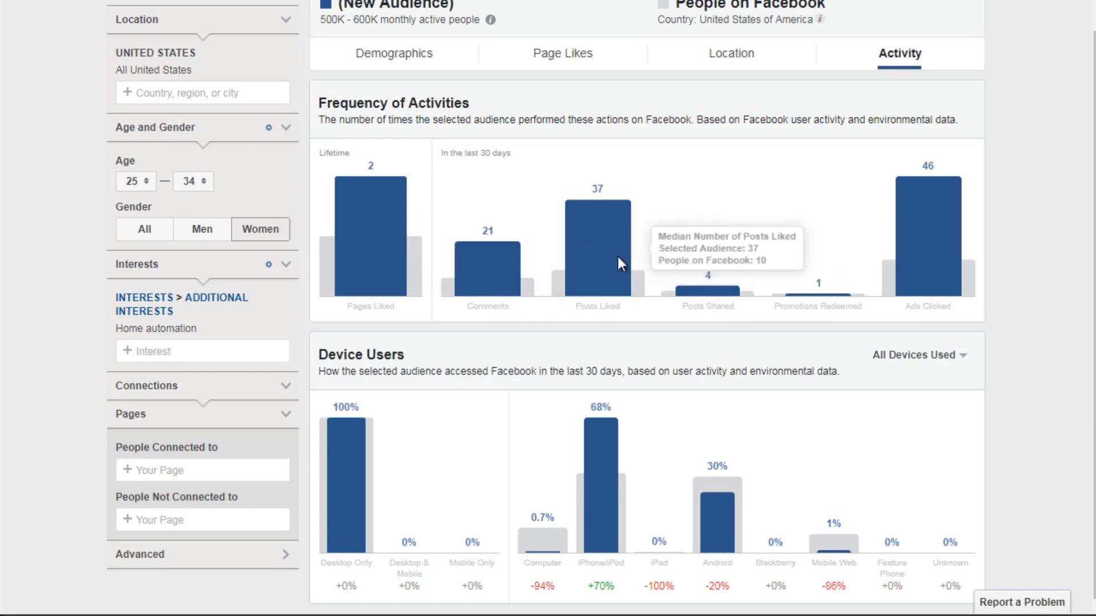
pyautogui.moveTo(928, 239)
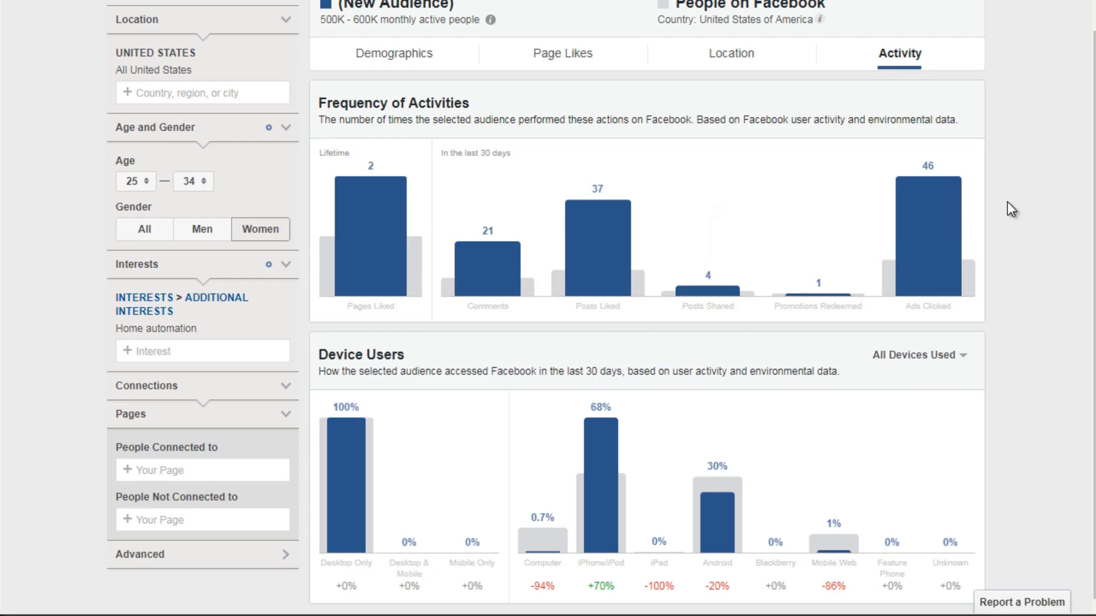
pyautogui.moveTo(359, 466)
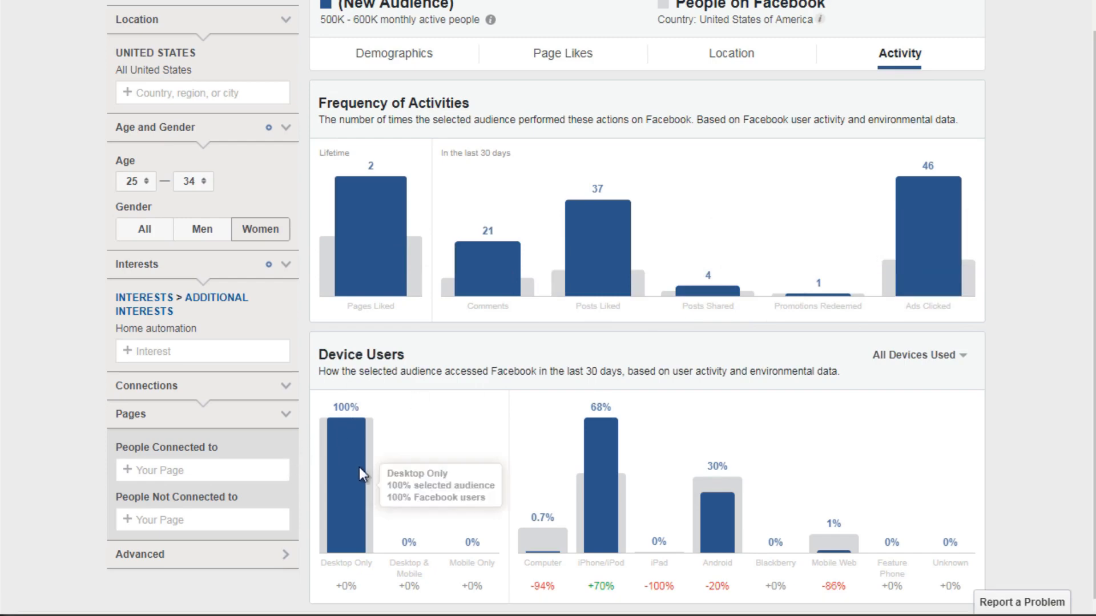
pyautogui.moveTo(606, 456)
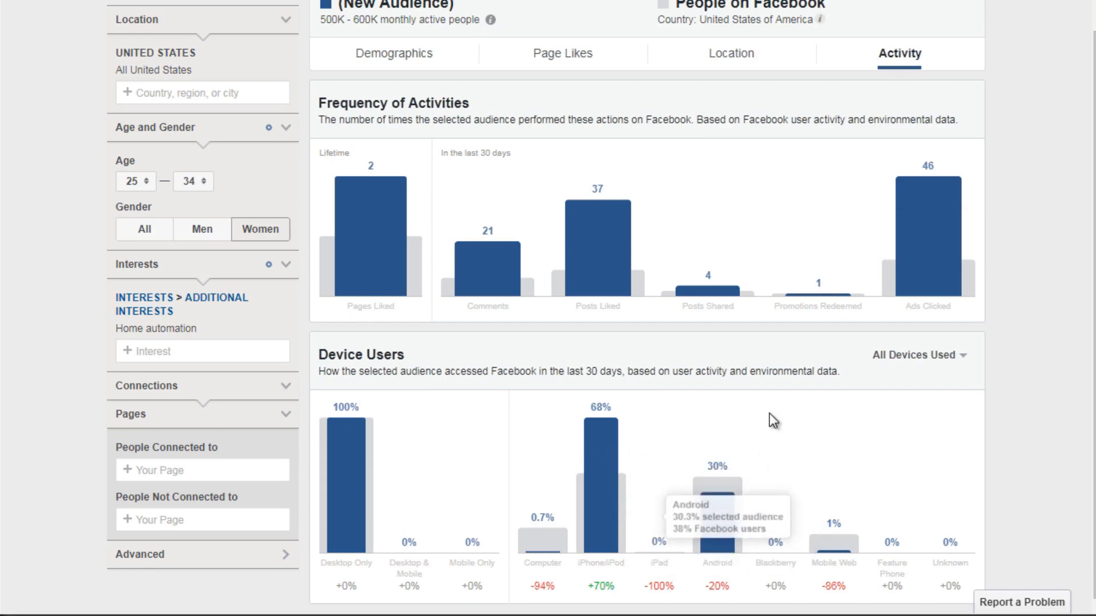
pyautogui.moveTo(350, 422)
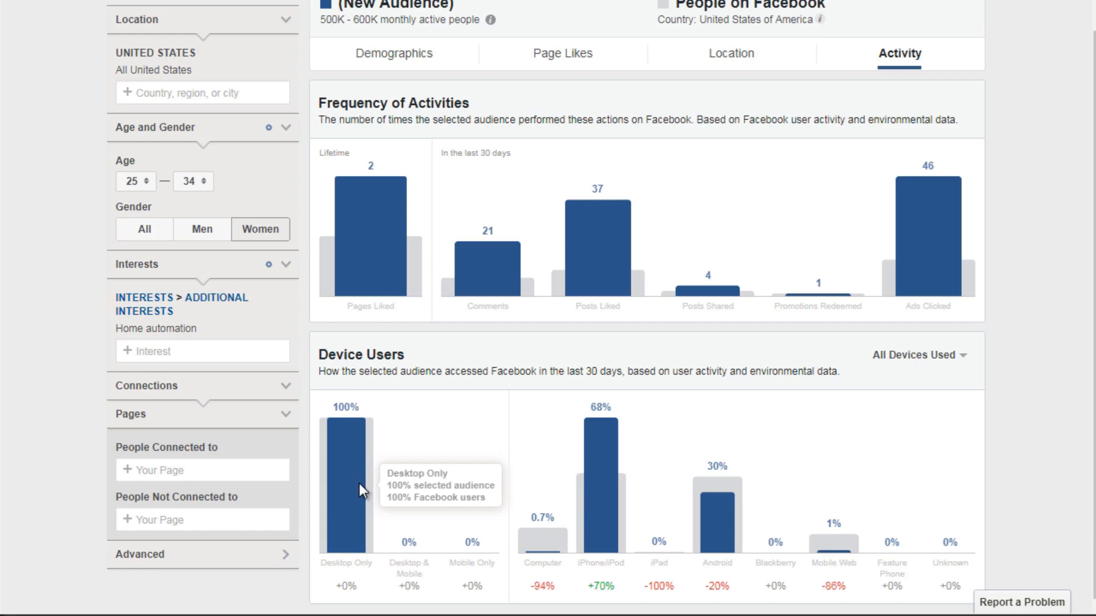
pyautogui.scroll(1, 1011, 263)
pyautogui.scroll(-1, 1011, 263)
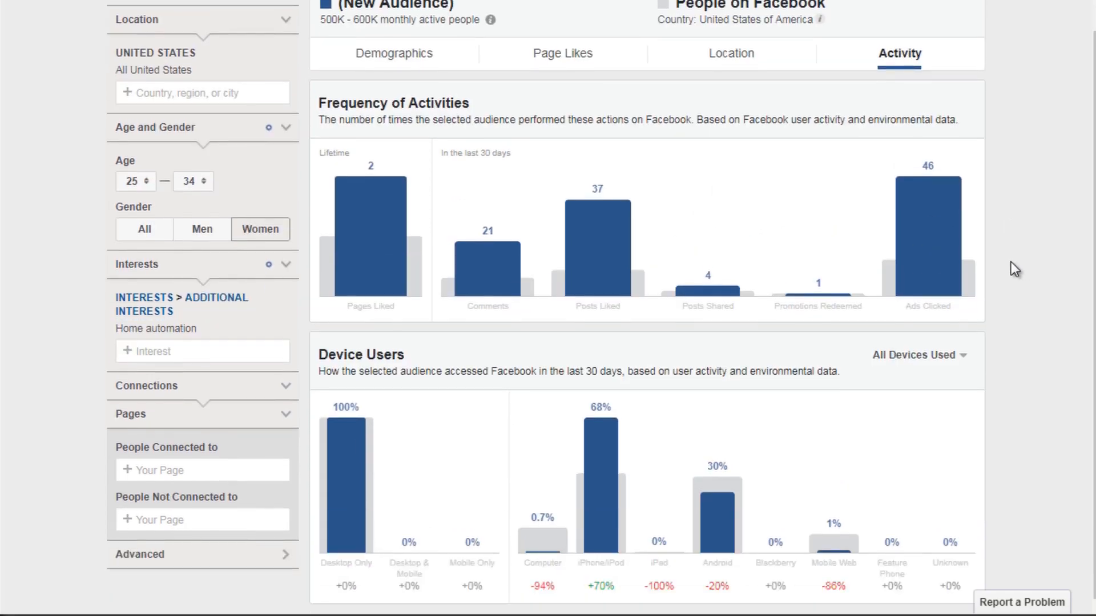
# Step: Switch the audience to men aged 35–44 and review their relationship status, education level and job titles
pyautogui.click(369, 67)
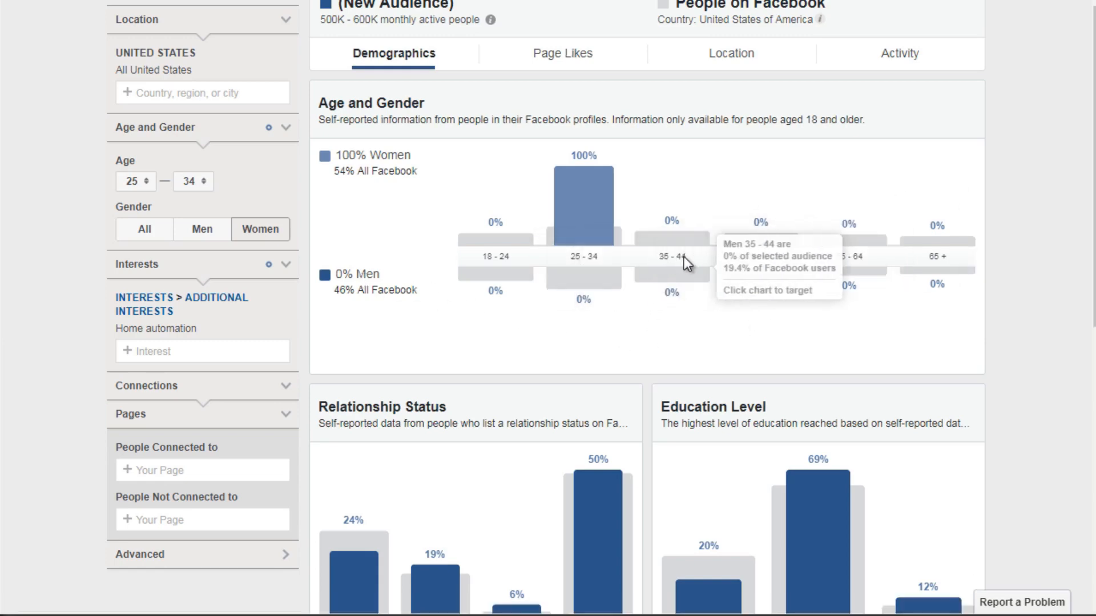
pyautogui.click(675, 276)
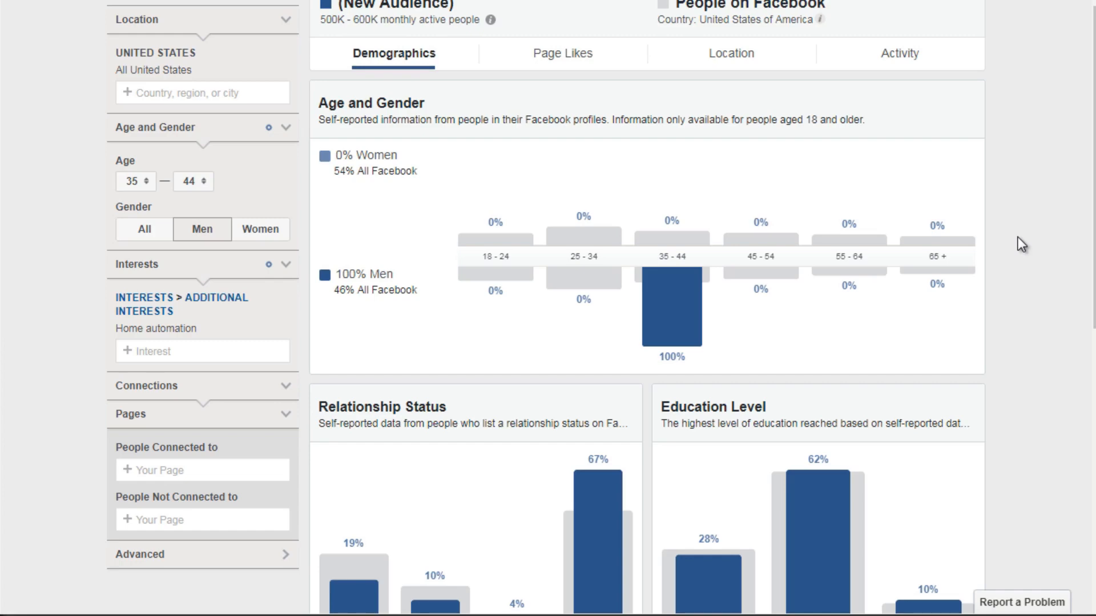
pyautogui.scroll(-5, 1018, 237)
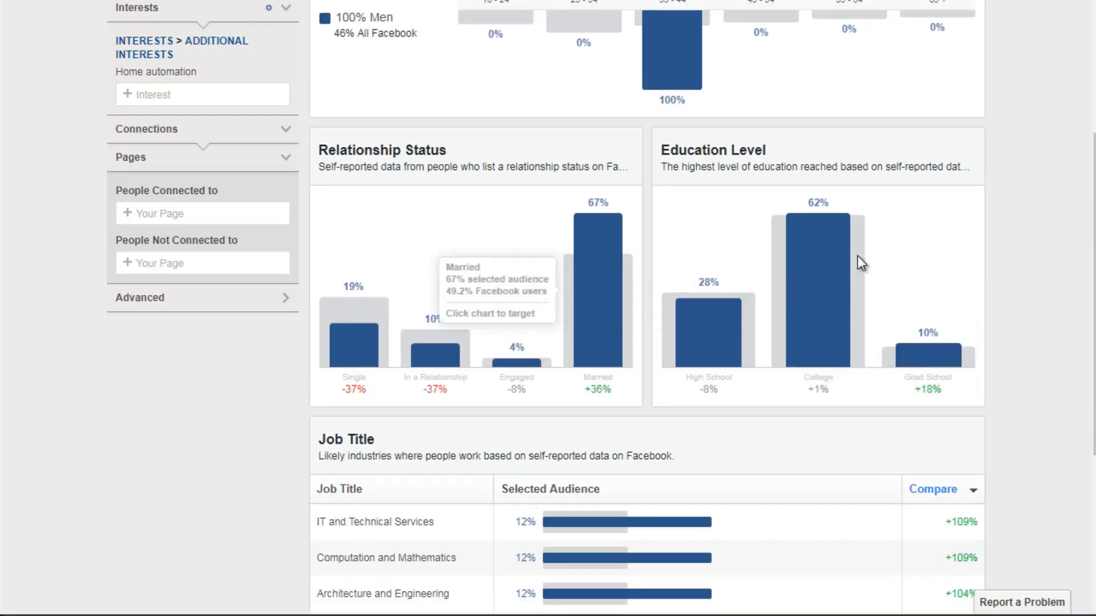
pyautogui.scroll(-5, 841, 283)
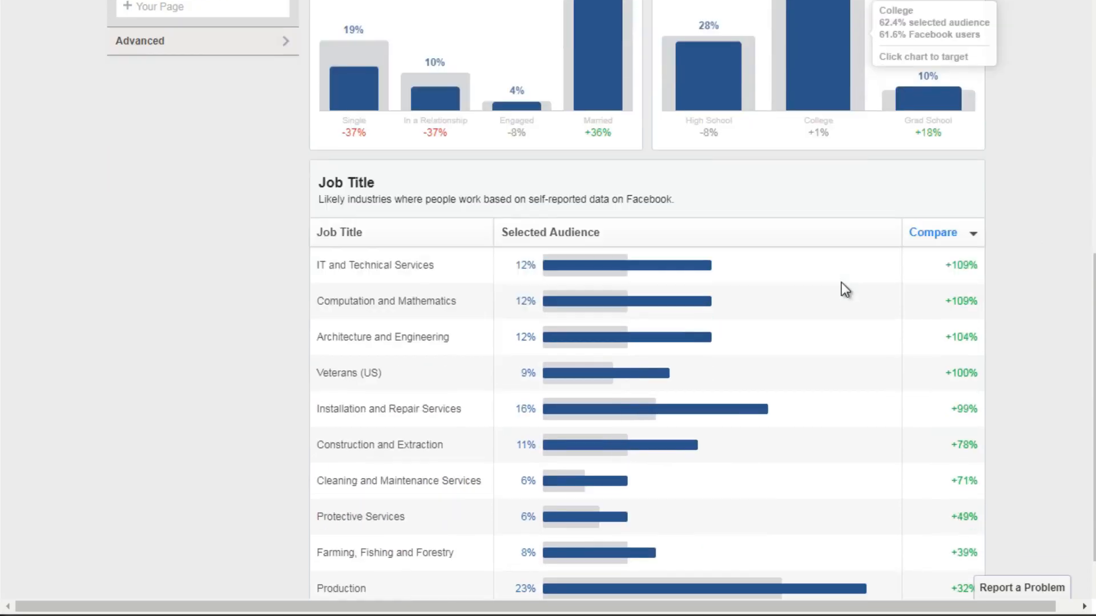
pyautogui.scroll(-1, 842, 289)
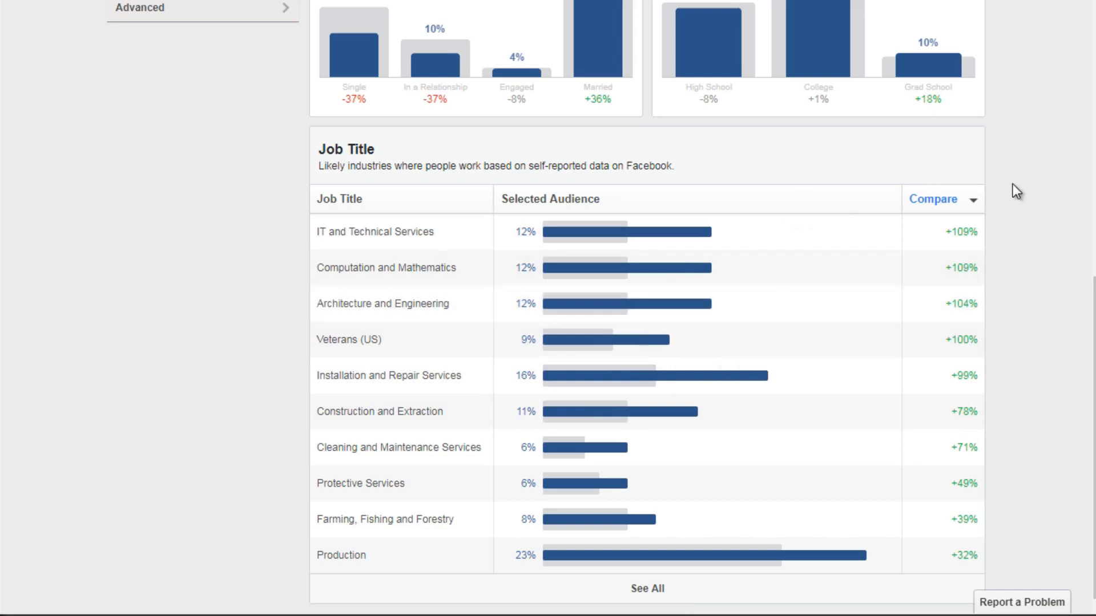
pyautogui.scroll(2, 1012, 184)
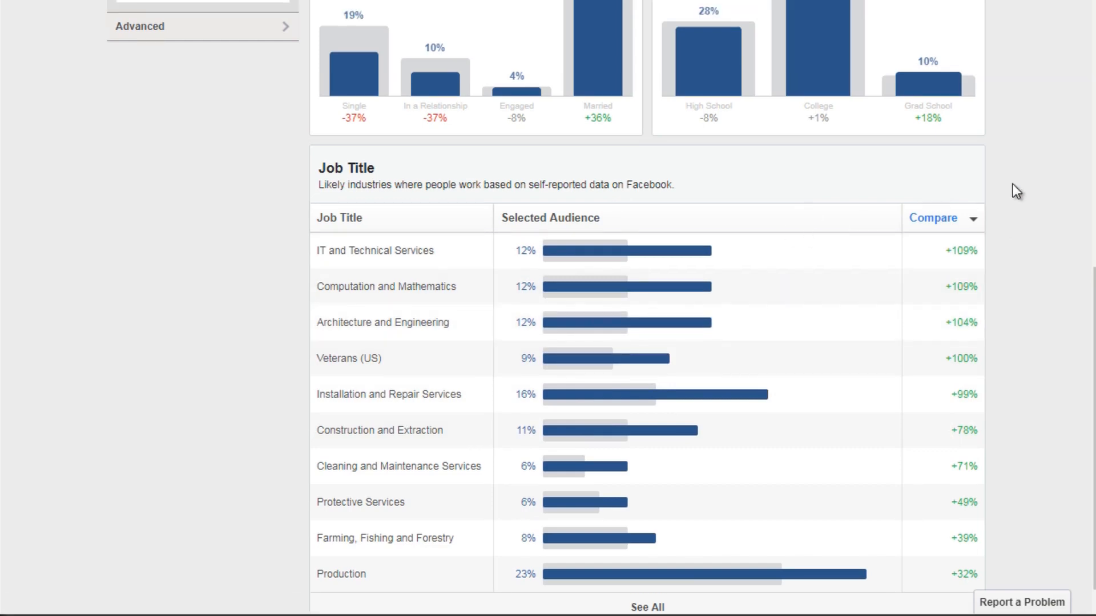
pyautogui.scroll(2, 1013, 184)
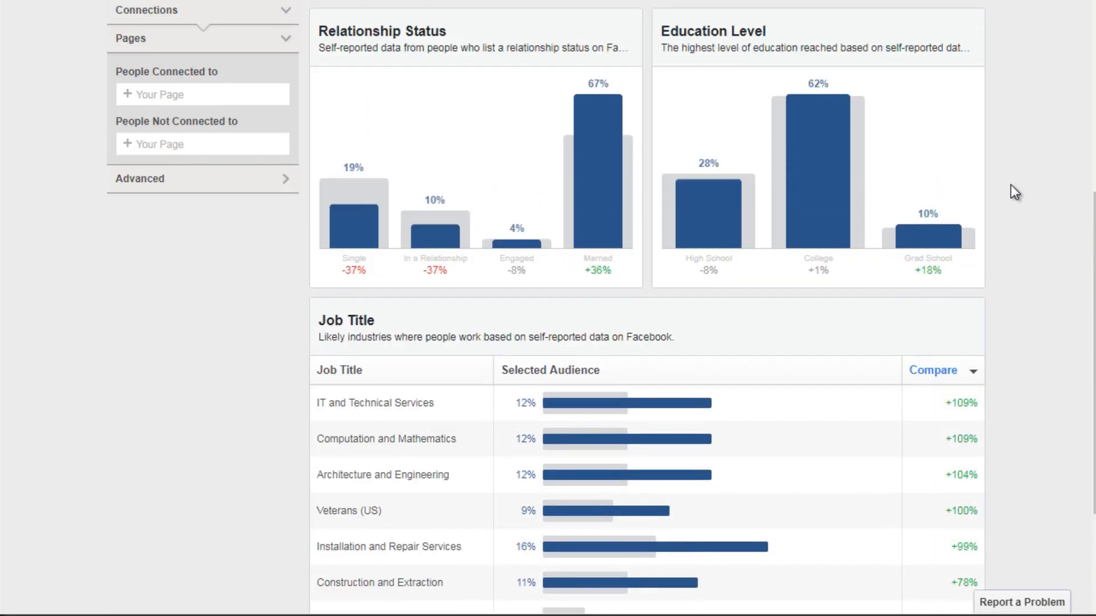
pyautogui.scroll(5, 1010, 185)
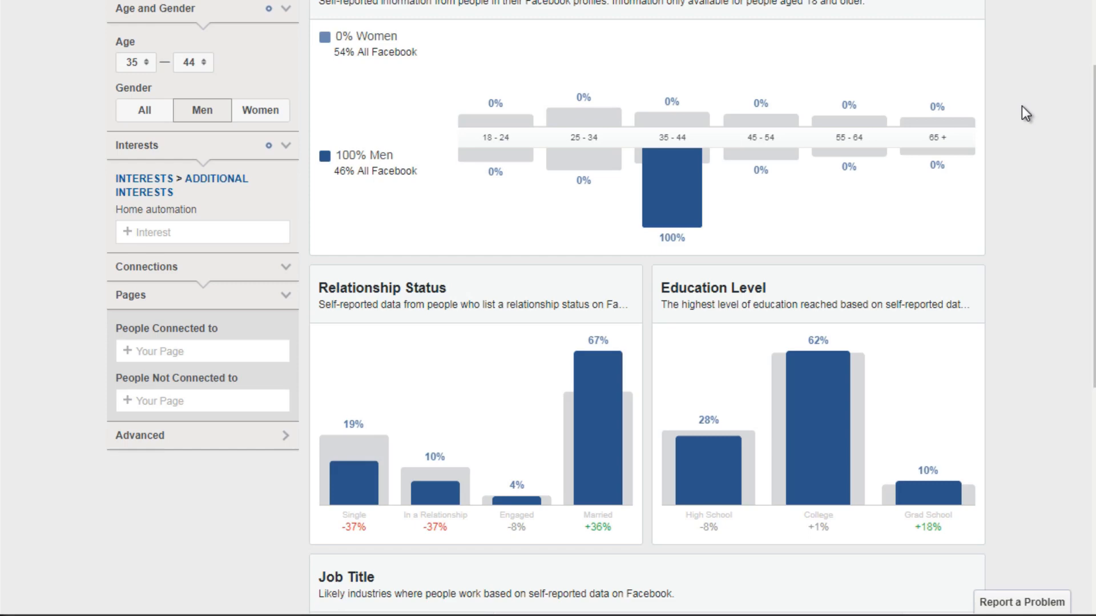
pyautogui.scroll(3, 1023, 111)
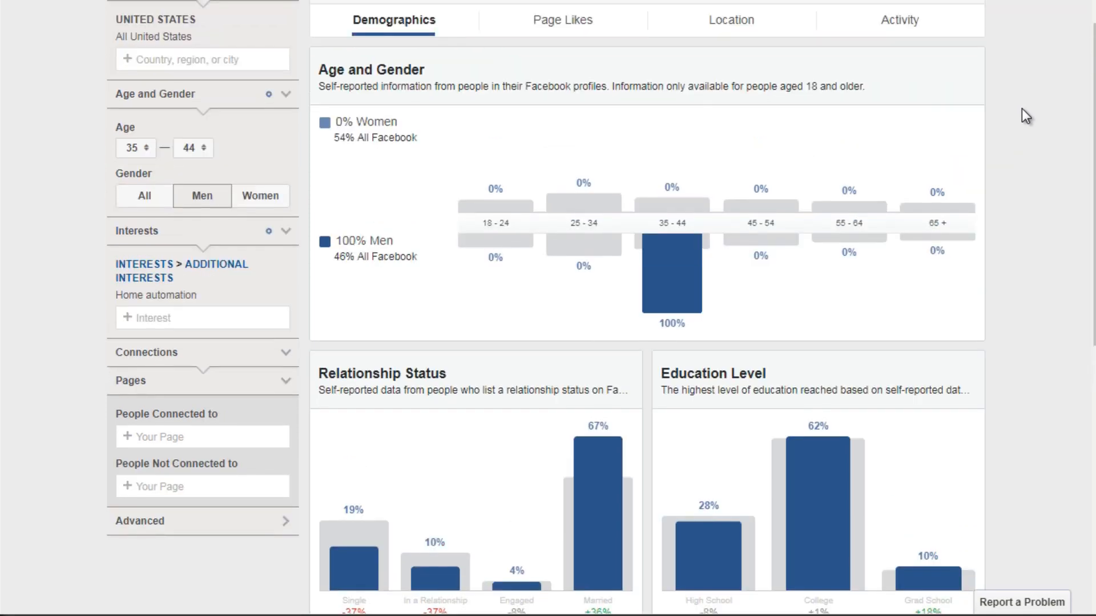
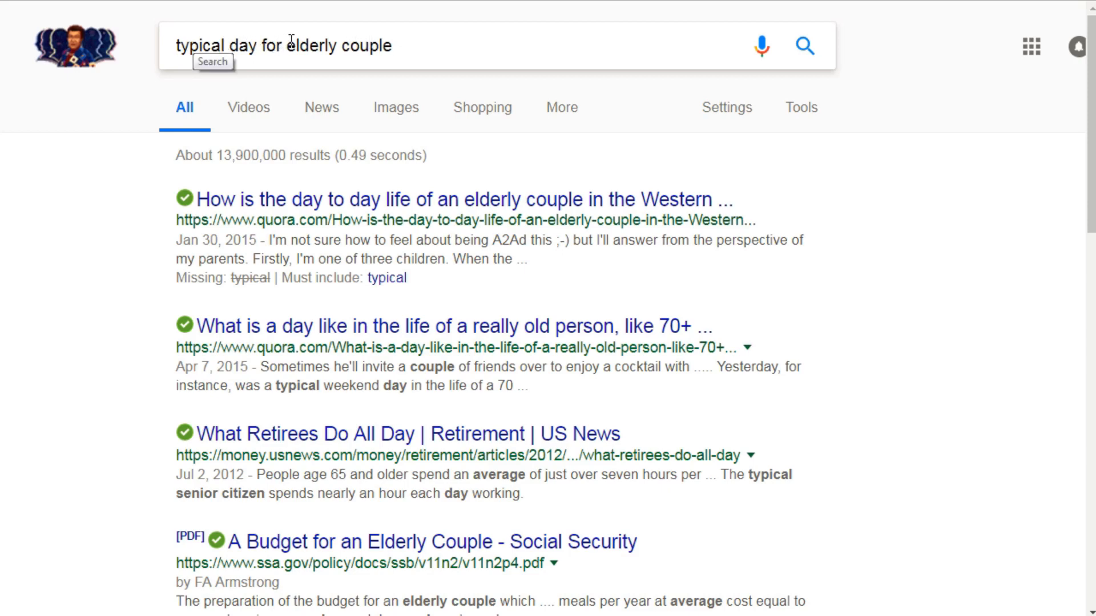
# Step: Review the search results for "typical day for elderly couple" to find articles about seniors' daily life
pyautogui.moveTo(287, 44); pyautogui.dragTo(428, 43)
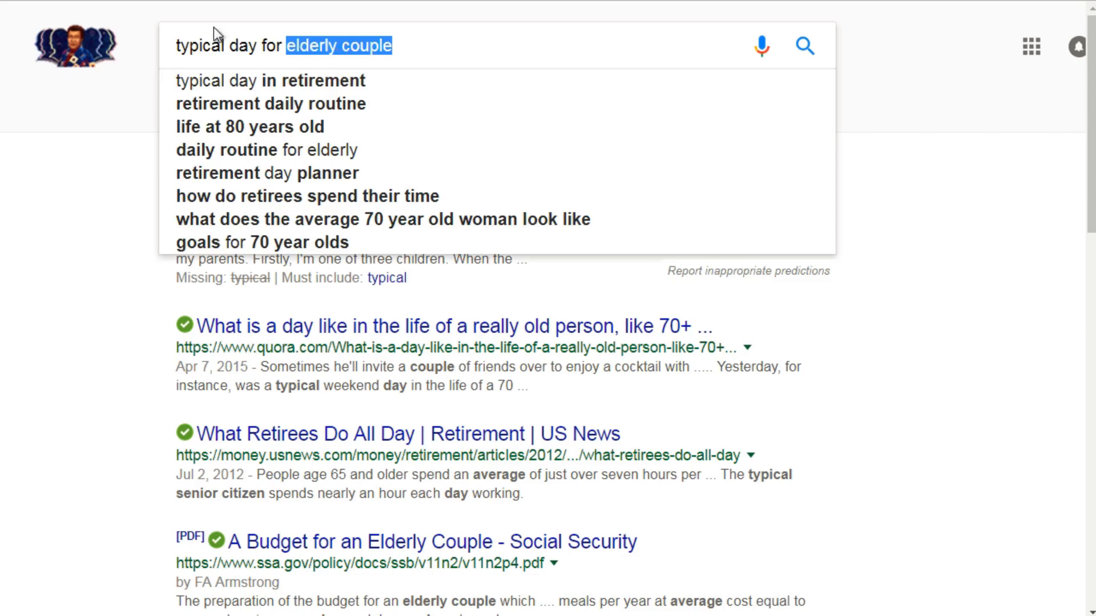
pyautogui.click(119, 182)
pyautogui.scroll(-1, 145, 176)
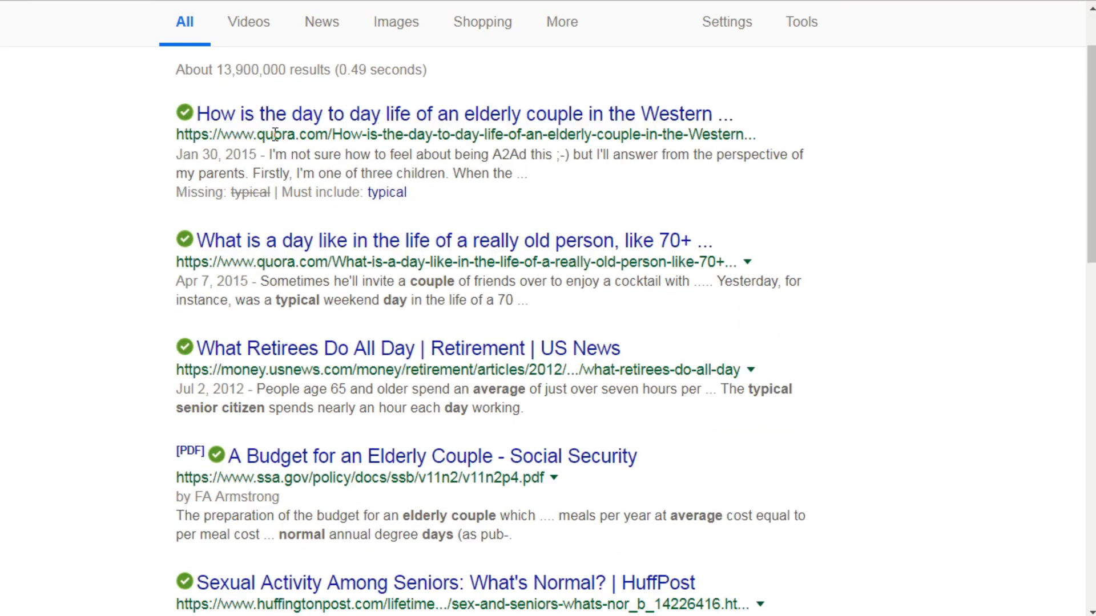
pyautogui.scroll(-1, 153, 268)
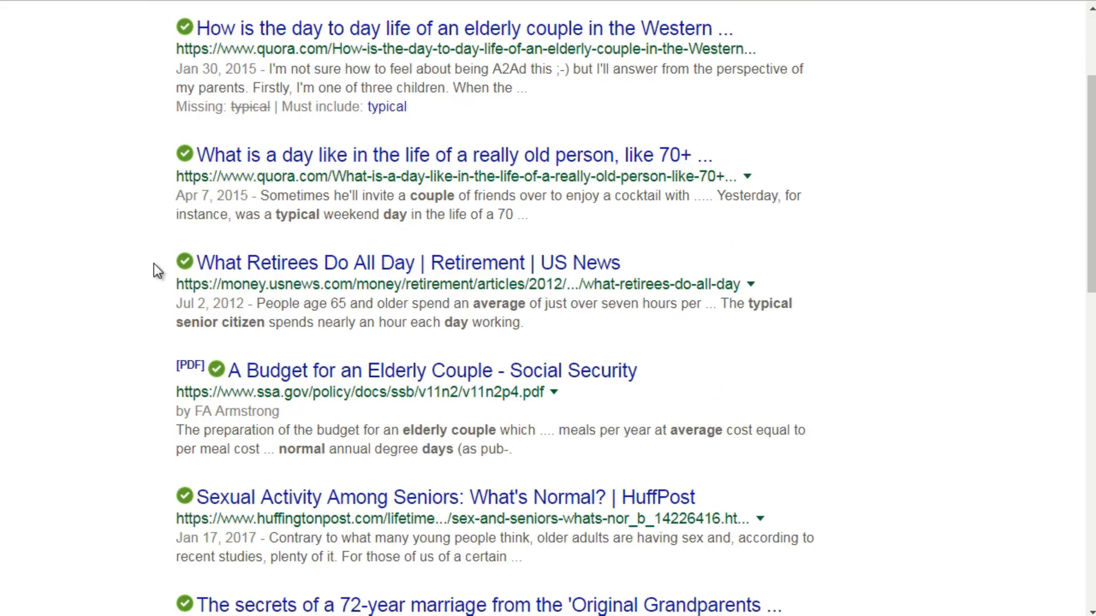
pyautogui.scroll(2, 153, 262)
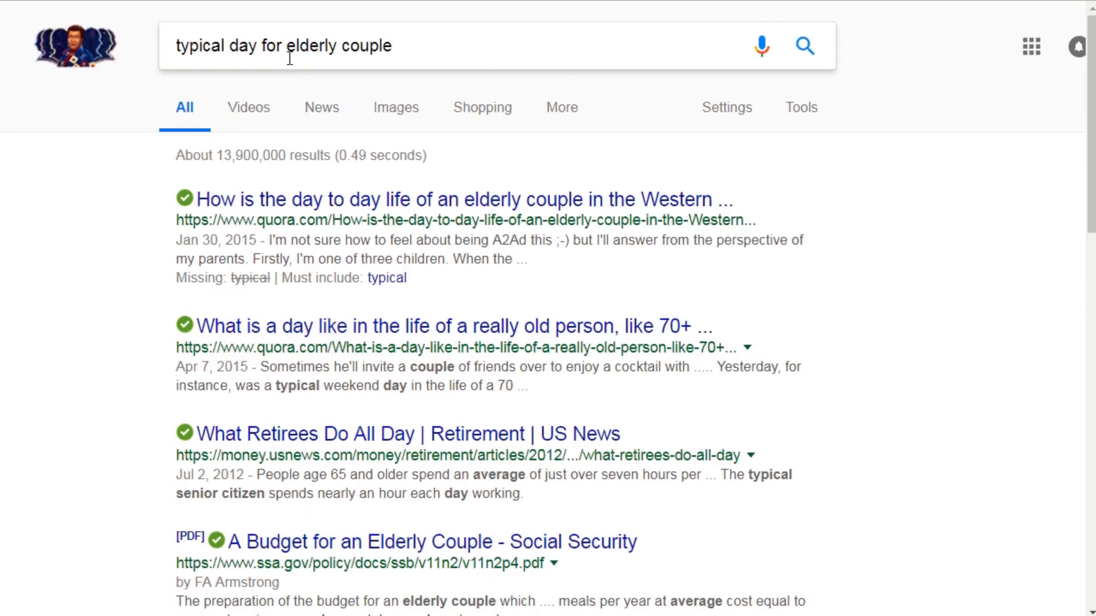
pyautogui.moveTo(288, 45); pyautogui.dragTo(404, 45)
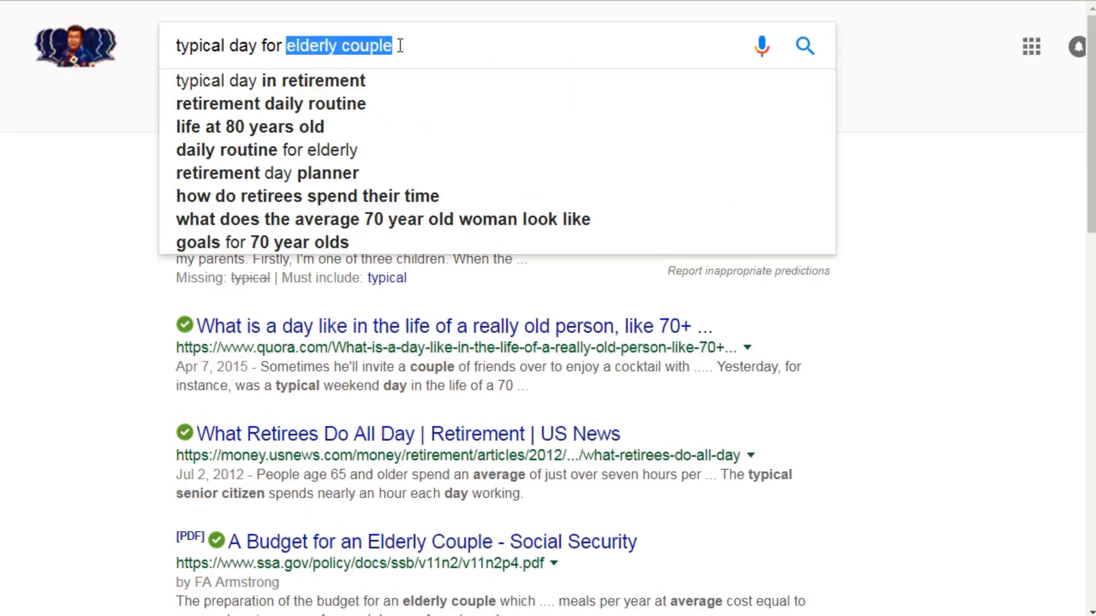
pyautogui.click(116, 177)
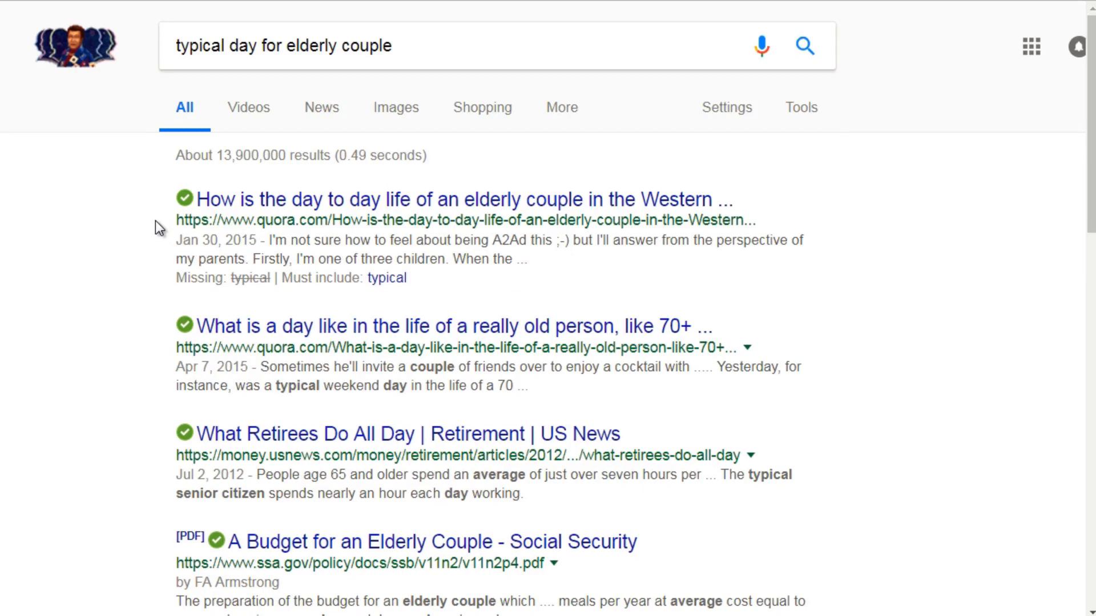
pyautogui.scroll(-3, 156, 222)
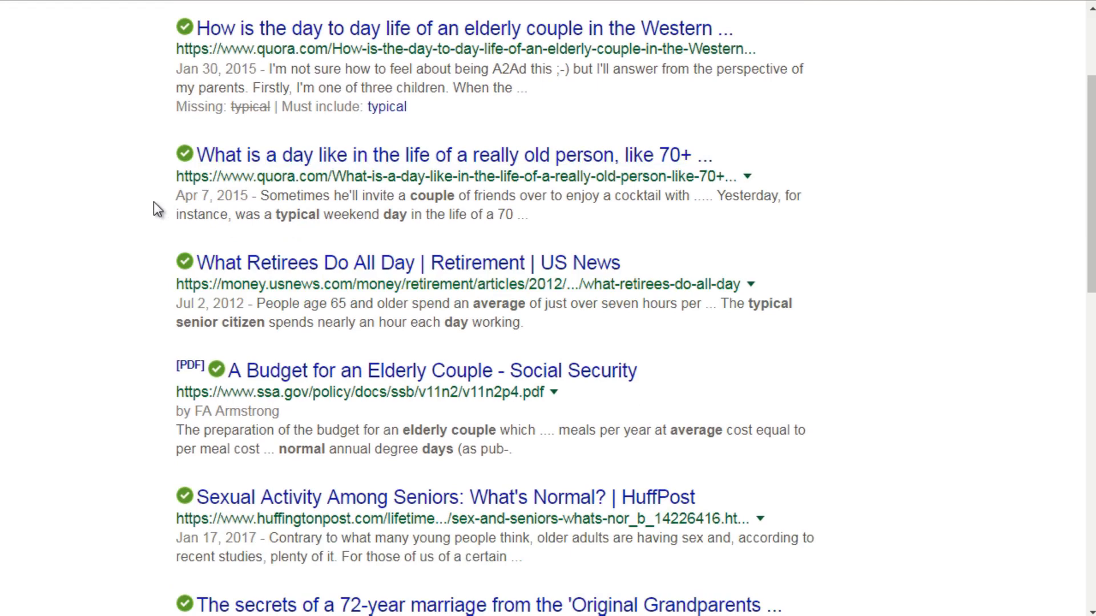
pyautogui.scroll(-2, 154, 203)
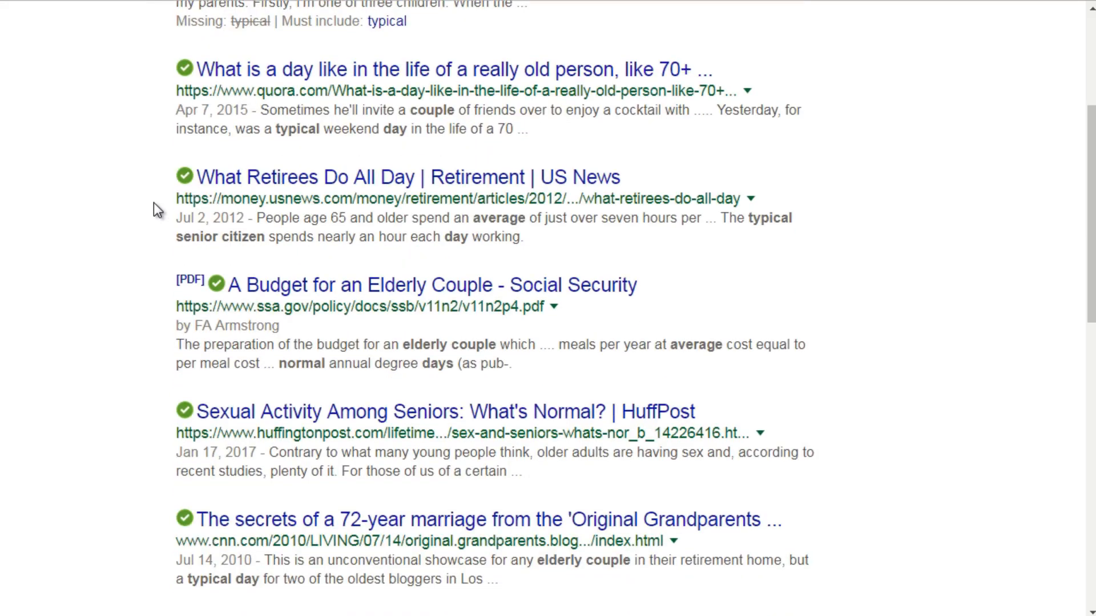
pyautogui.scroll(2, 153, 203)
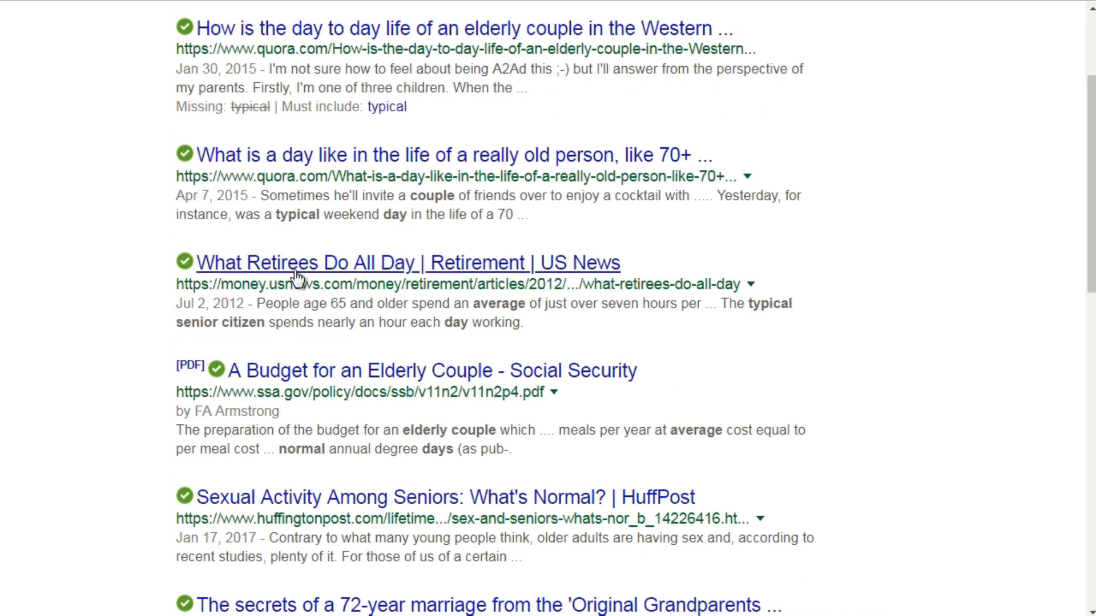
# Step: Open the US News article on what retirees do all day and the first two Quora results in separate tabs
pyautogui.rightClick(296, 276)
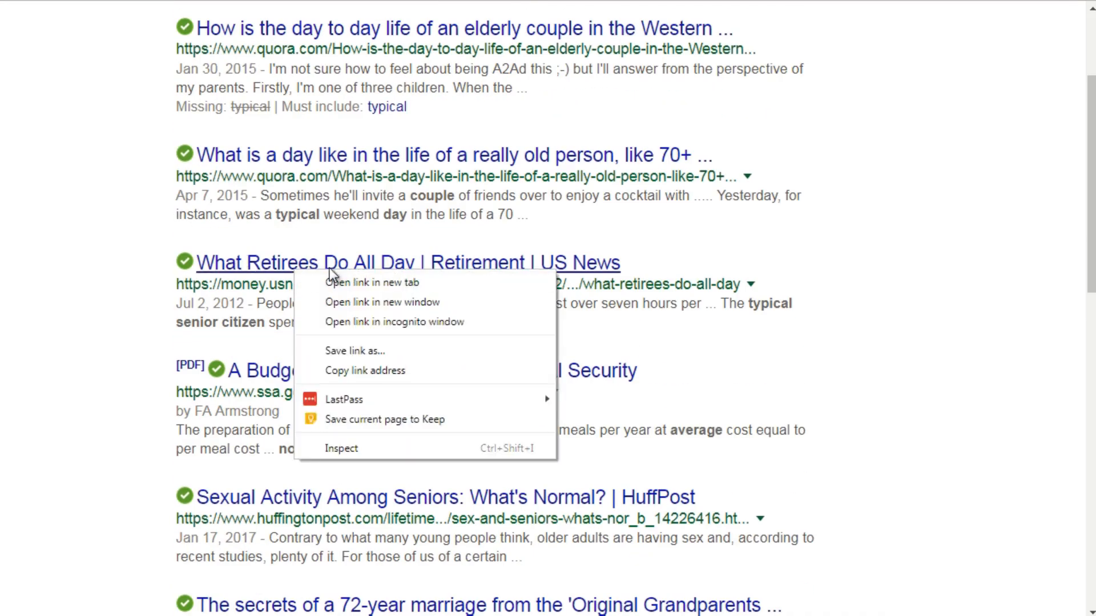
pyautogui.press('Escape')
pyautogui.middleClick(288, 267)
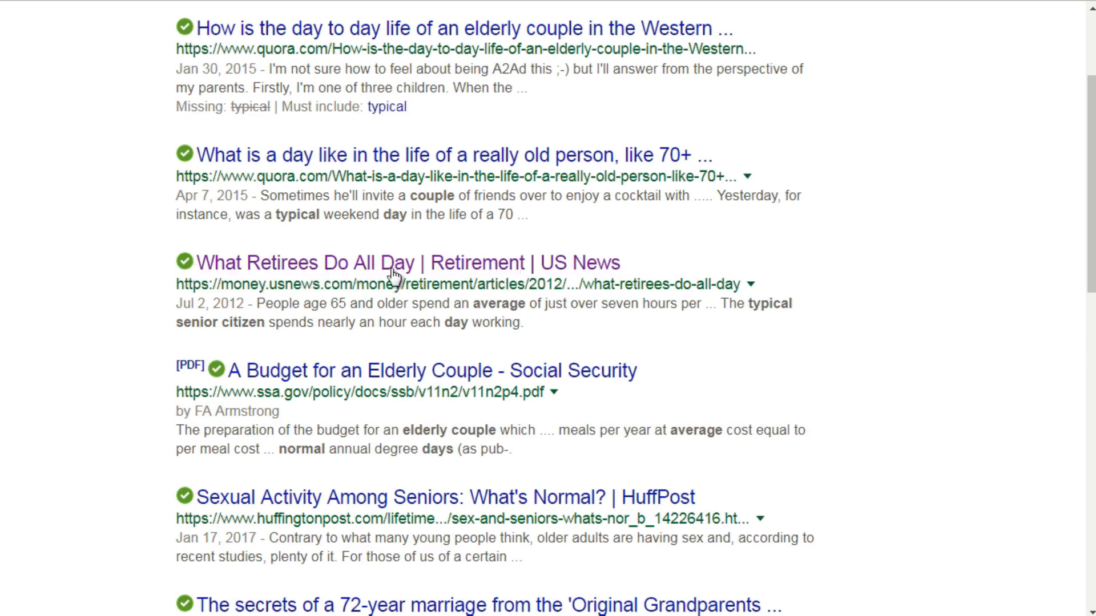
pyautogui.scroll(3, 156, 314)
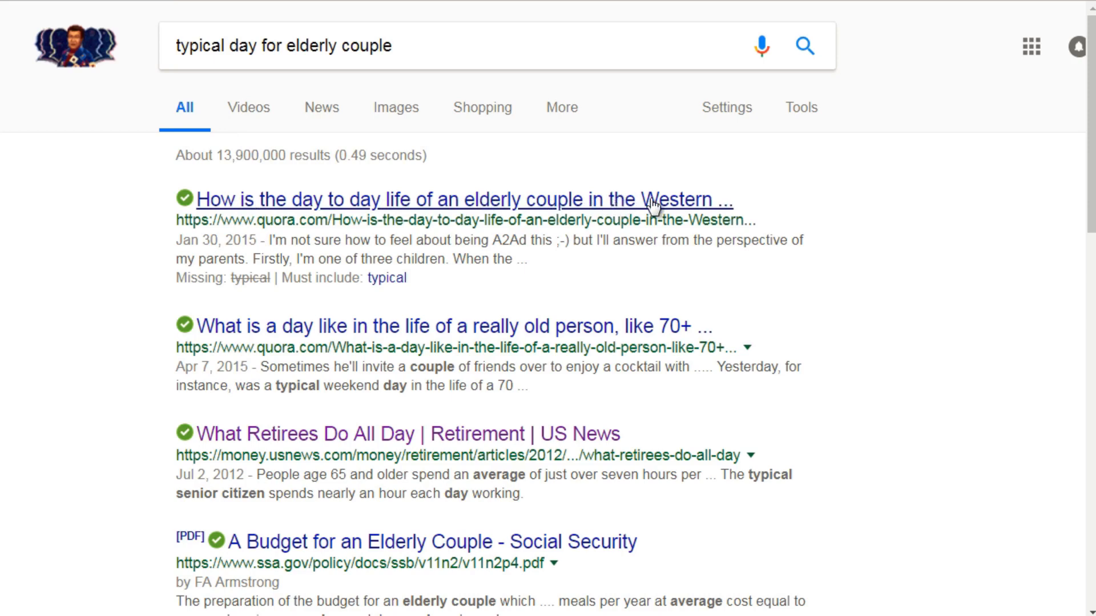
pyautogui.rightClick(409, 207)
pyautogui.click(411, 214)
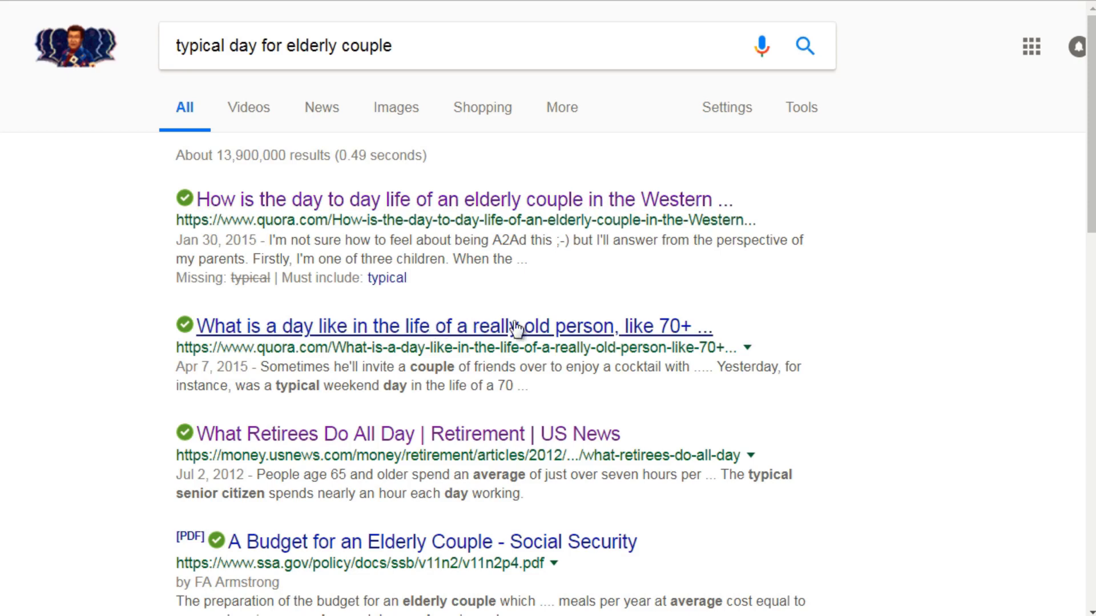
pyautogui.rightClick(408, 337)
pyautogui.click(451, 341)
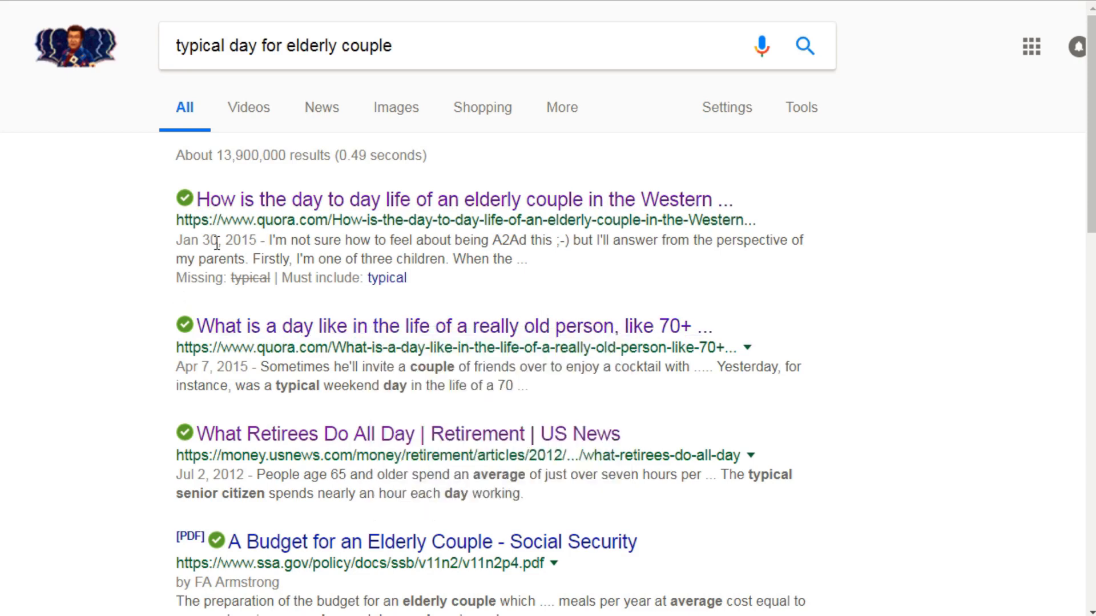
# Step: Read the Quora answers about what a day is like for a person aged 70+
pyautogui.moveTo(257, 220); pyautogui.dragTo(327, 223)
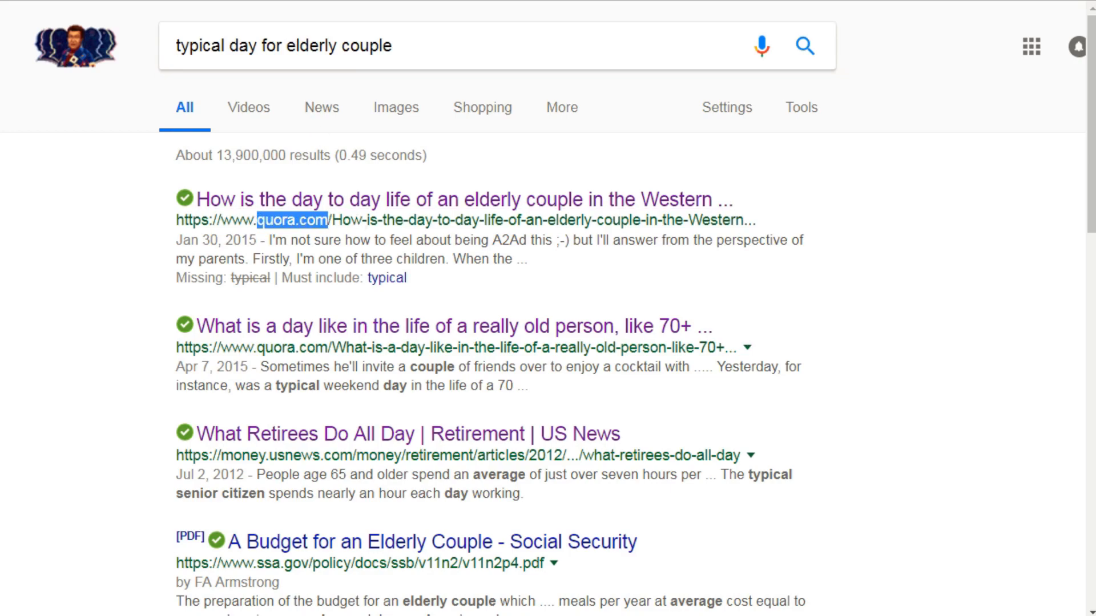
pyautogui.click(388, 1)
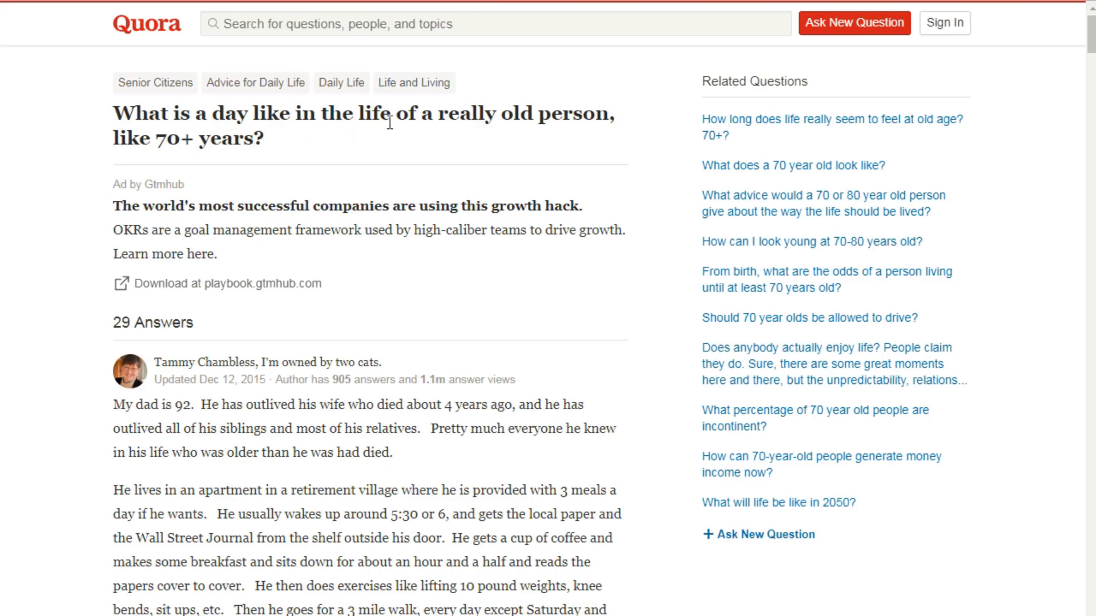
pyautogui.moveTo(438, 114); pyautogui.dragTo(572, 130)
pyautogui.scroll(-1, 259, 155)
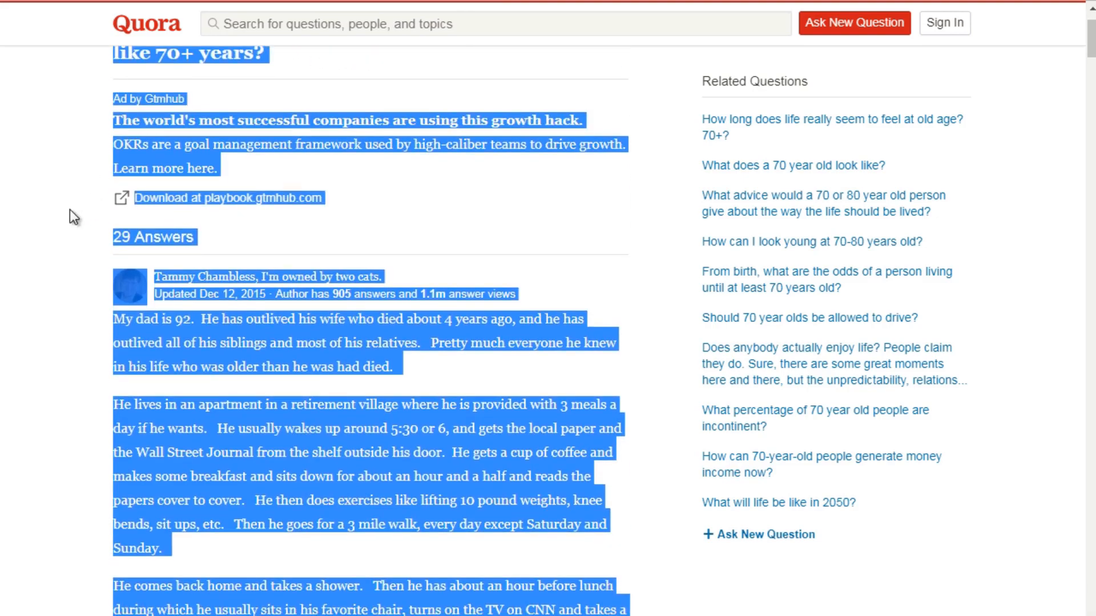
pyautogui.click(87, 206)
pyautogui.scroll(-3, 87, 205)
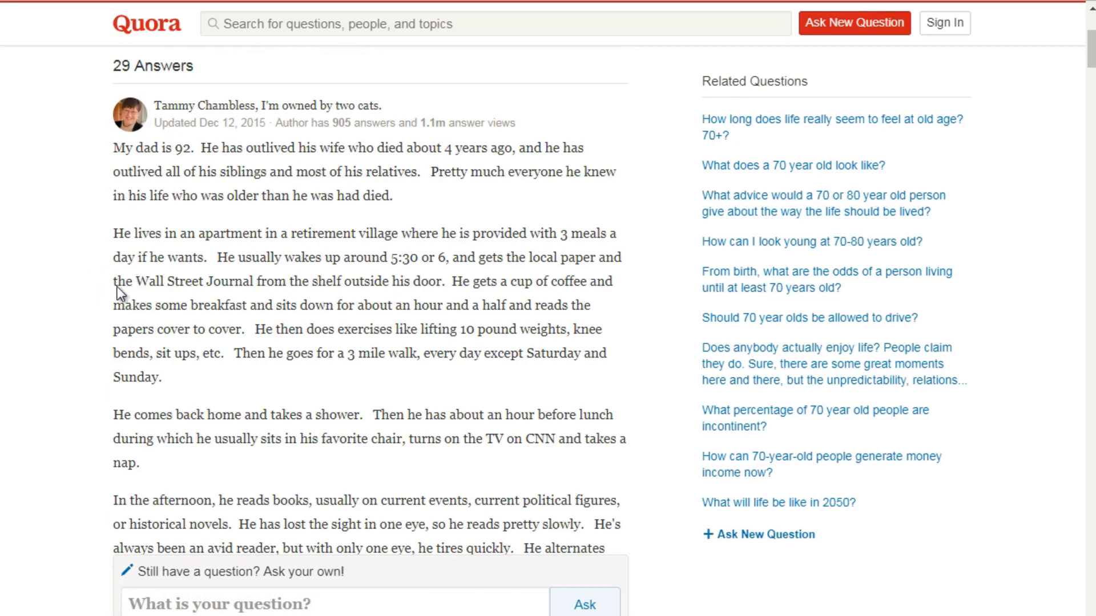
pyautogui.scroll(-10, 93, 294)
pyautogui.scroll(-10, 93, 294)
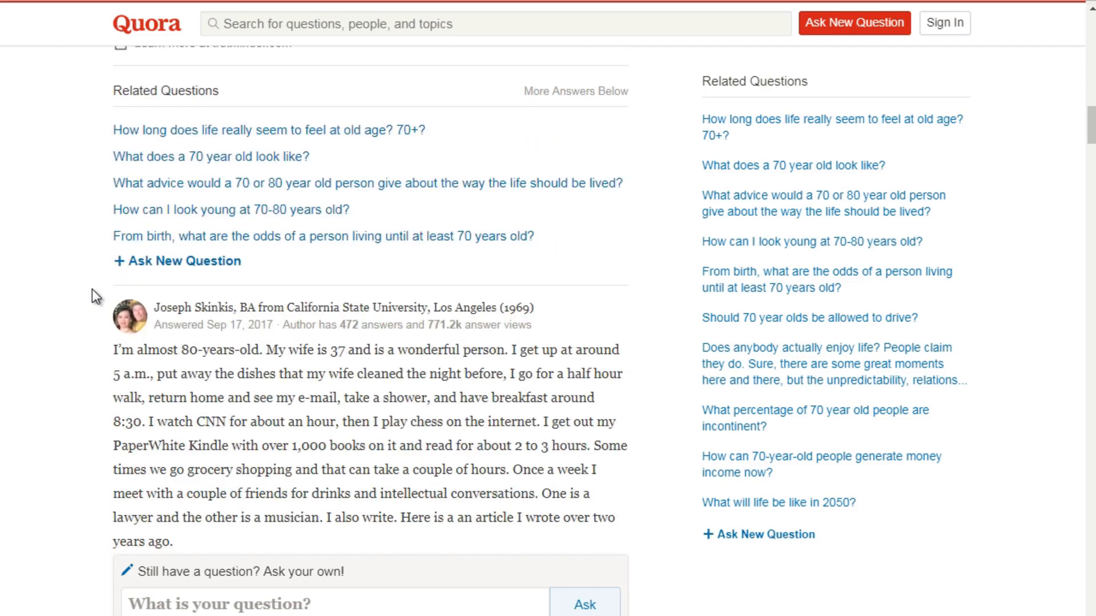
pyautogui.scroll(-4, 91, 290)
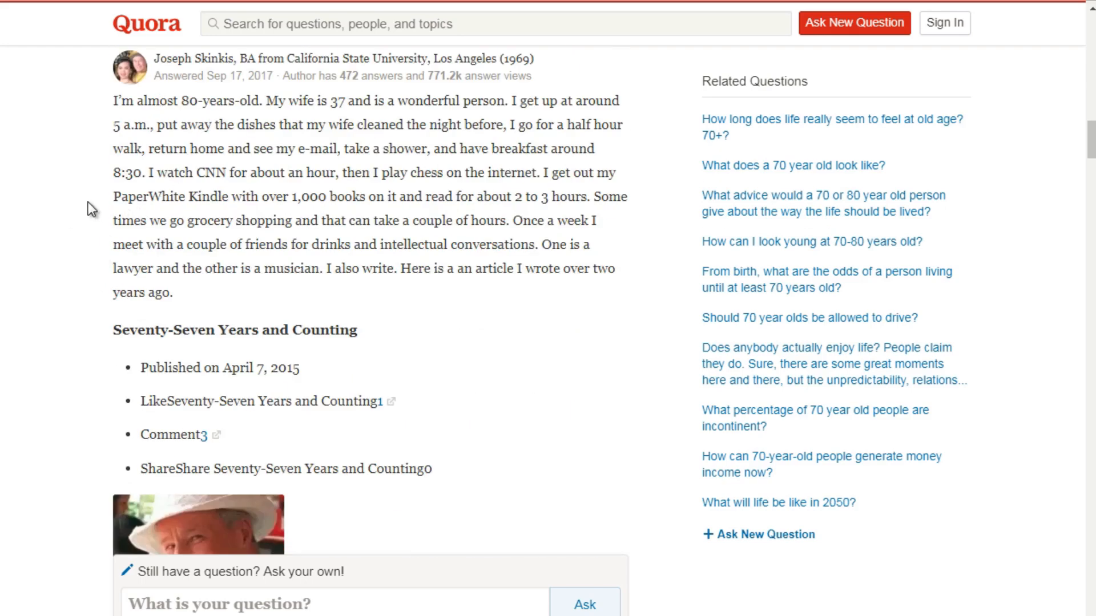
pyautogui.scroll(12, 90, 209)
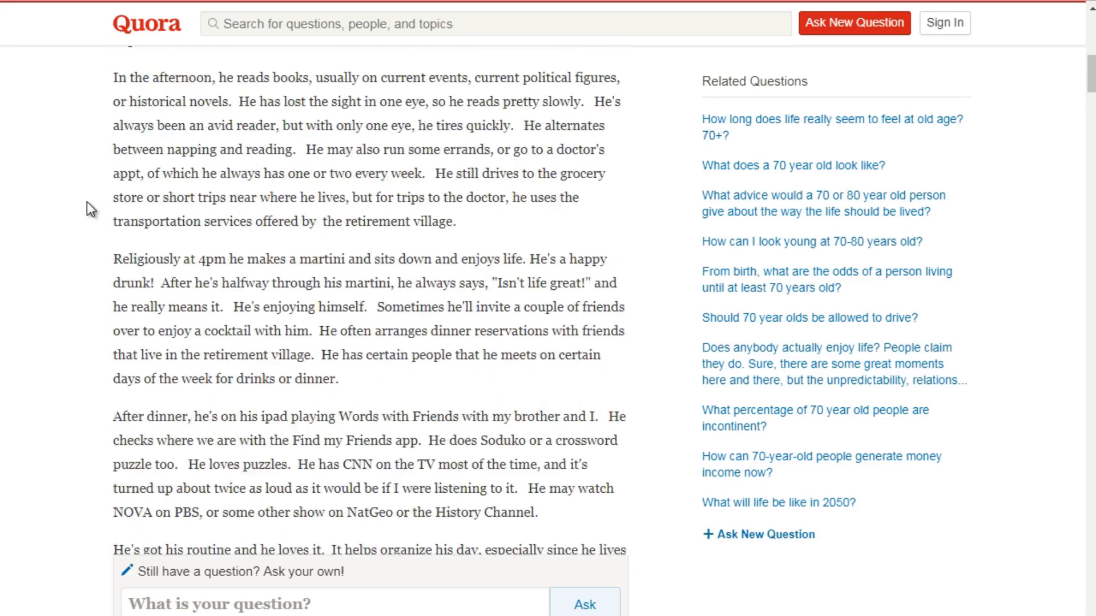
pyautogui.scroll(10, 86, 201)
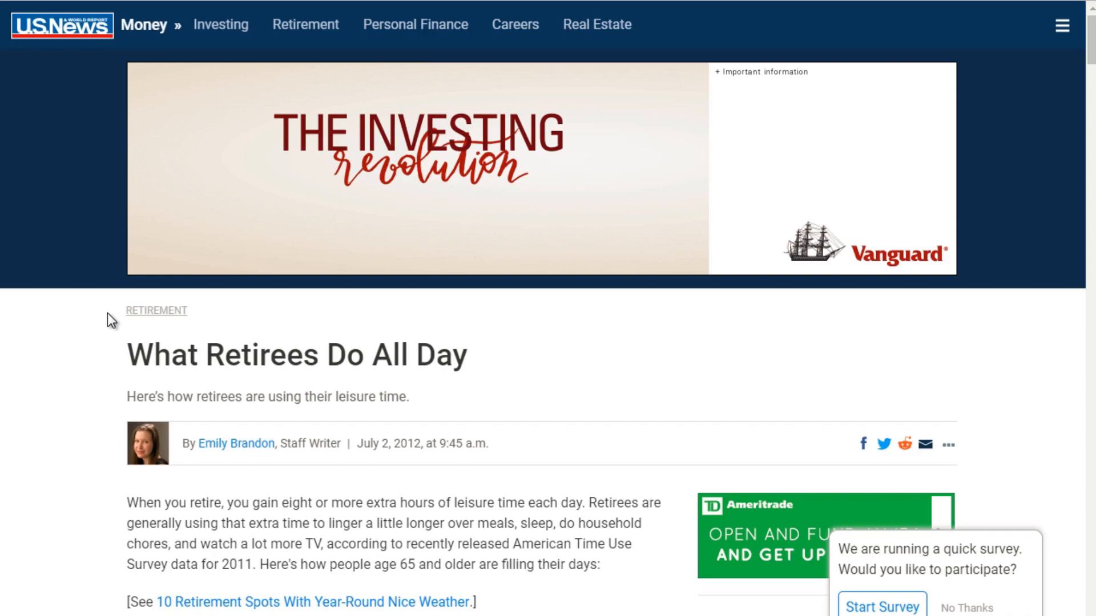
# Step: Read the US News article "What Retirees Do All Day" on how people aged 65 and older spend their time
pyautogui.scroll(-6, 109, 313)
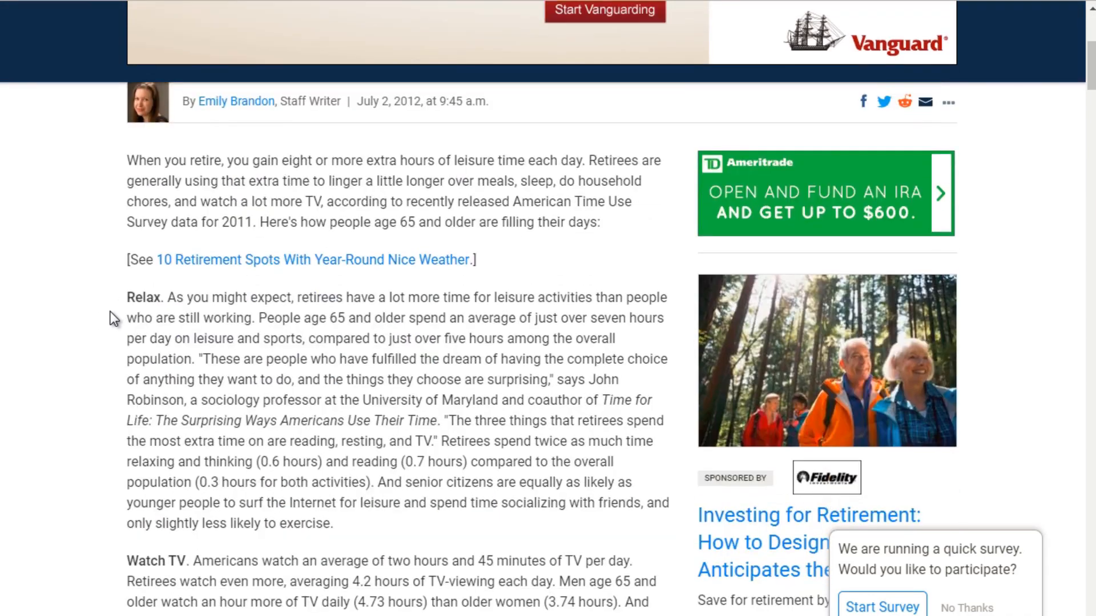
pyautogui.scroll(-2, 114, 319)
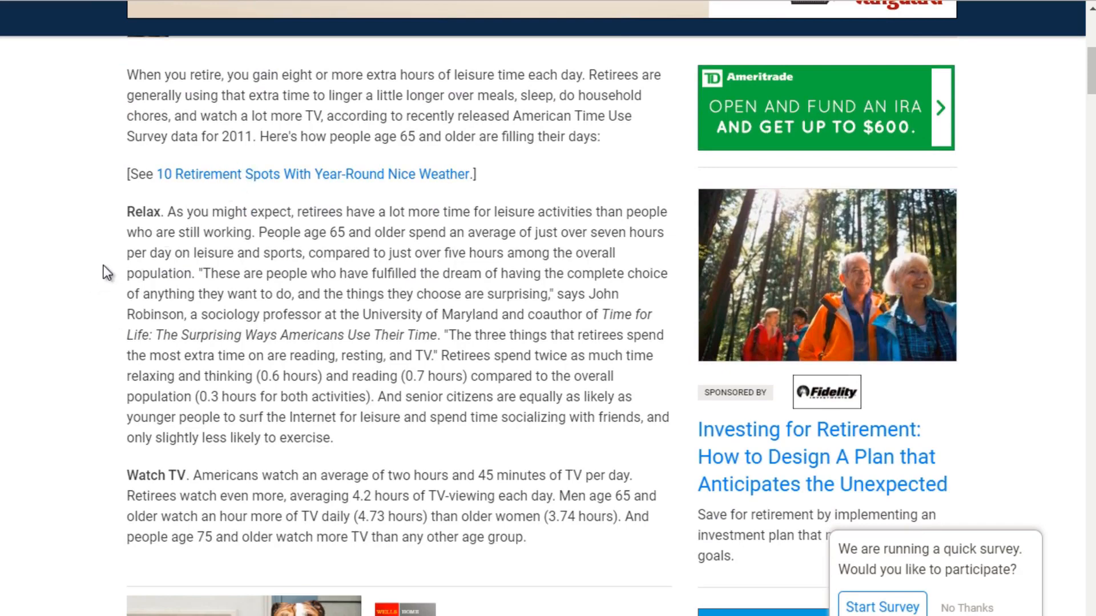
pyautogui.scroll(6, 106, 273)
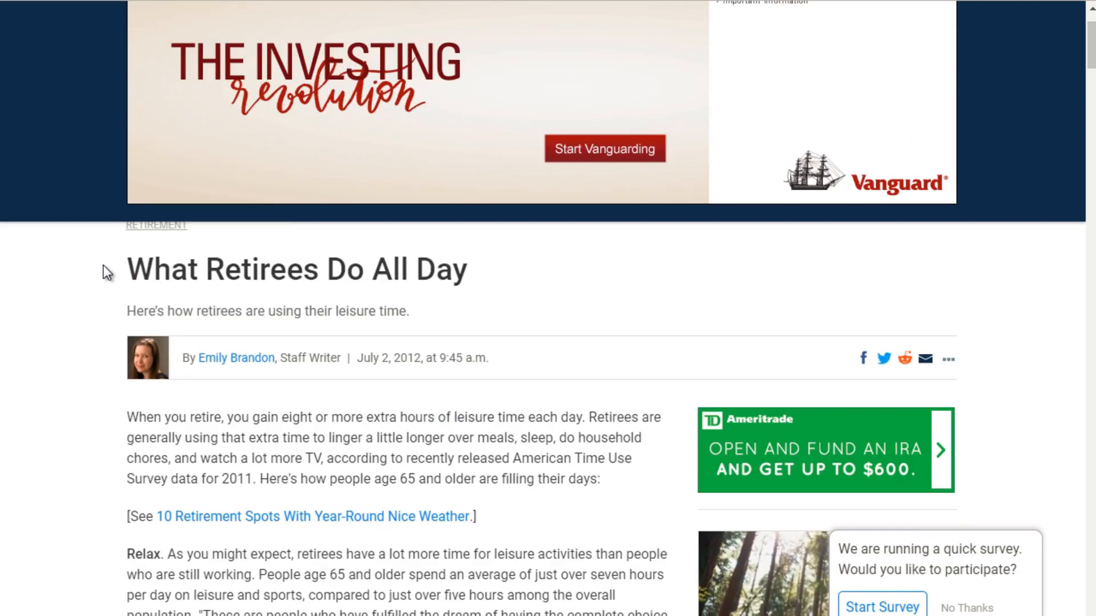
pyautogui.scroll(-5, 106, 273)
pyautogui.scroll(3, 105, 273)
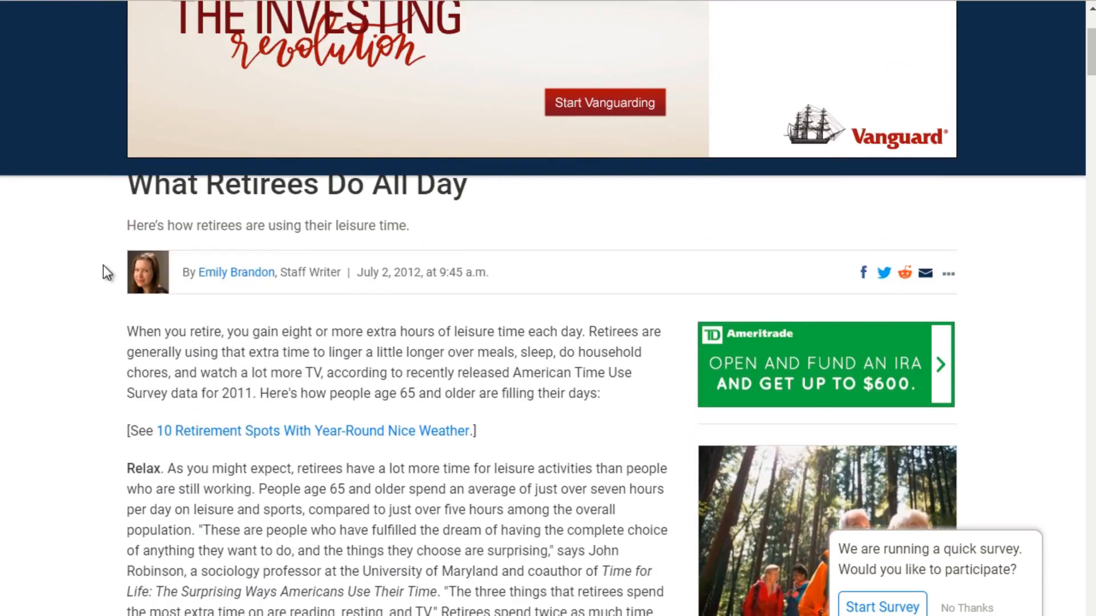
pyautogui.scroll(-5, 105, 273)
pyautogui.scroll(-10, 105, 273)
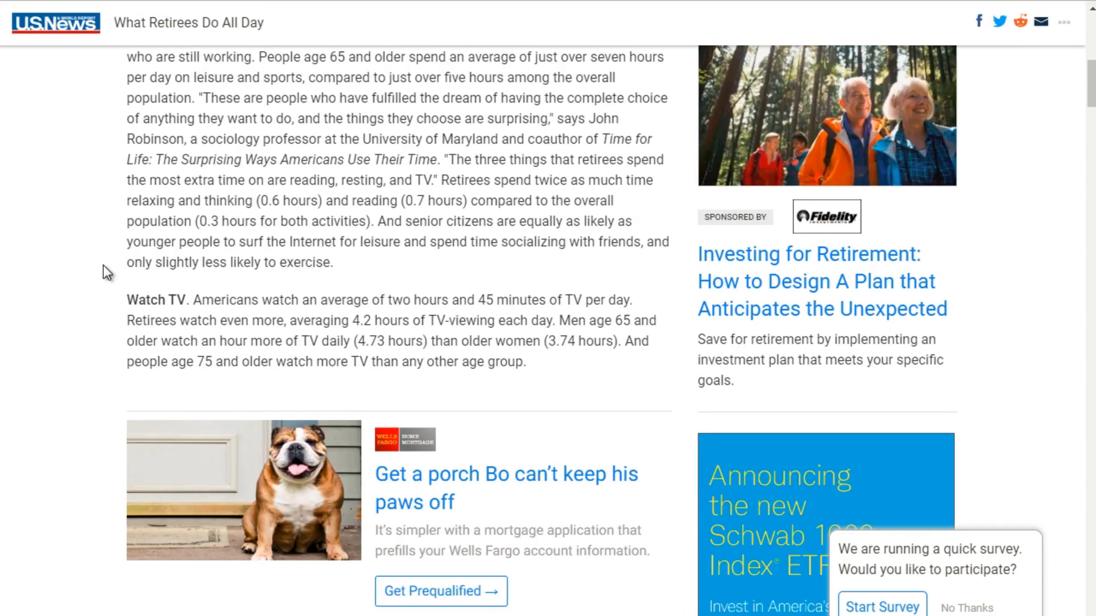
pyautogui.scroll(-2, 106, 272)
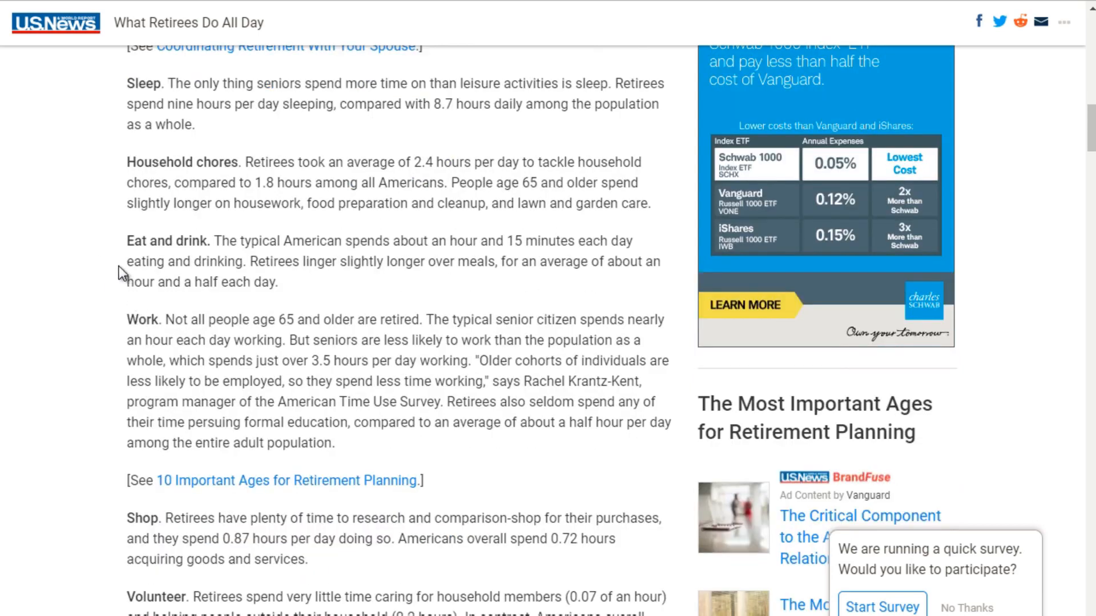
pyautogui.scroll(-7, 97, 341)
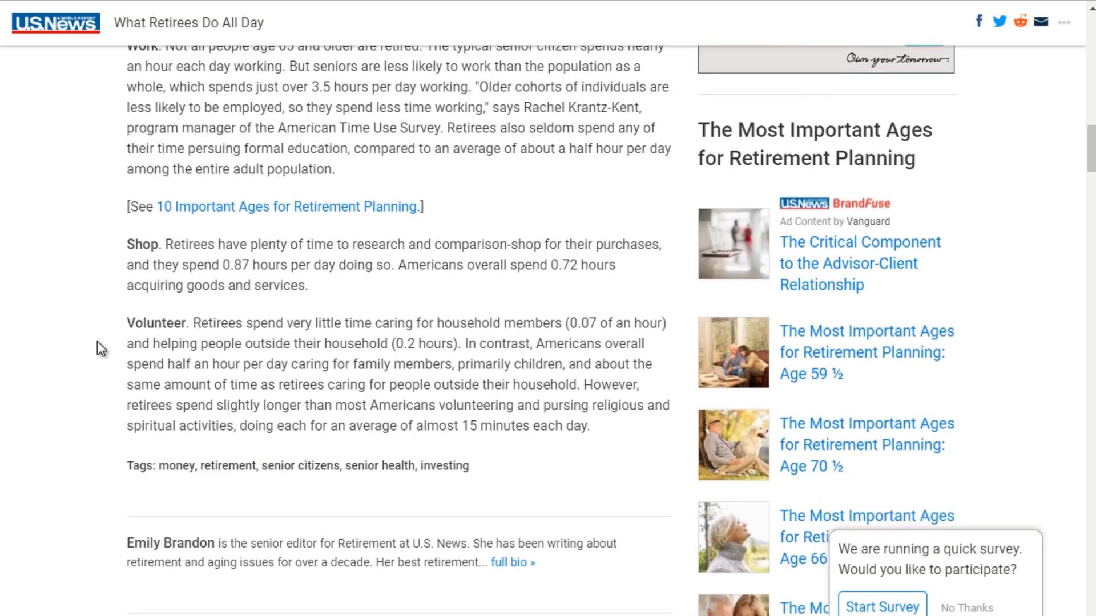
pyautogui.scroll(13, 97, 341)
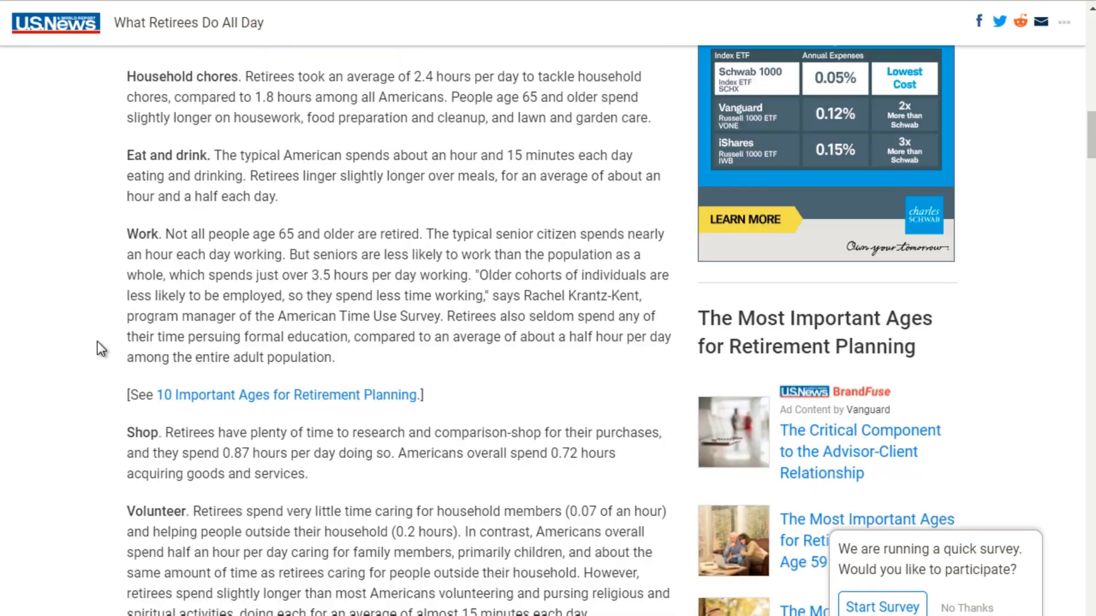
pyautogui.press('super')
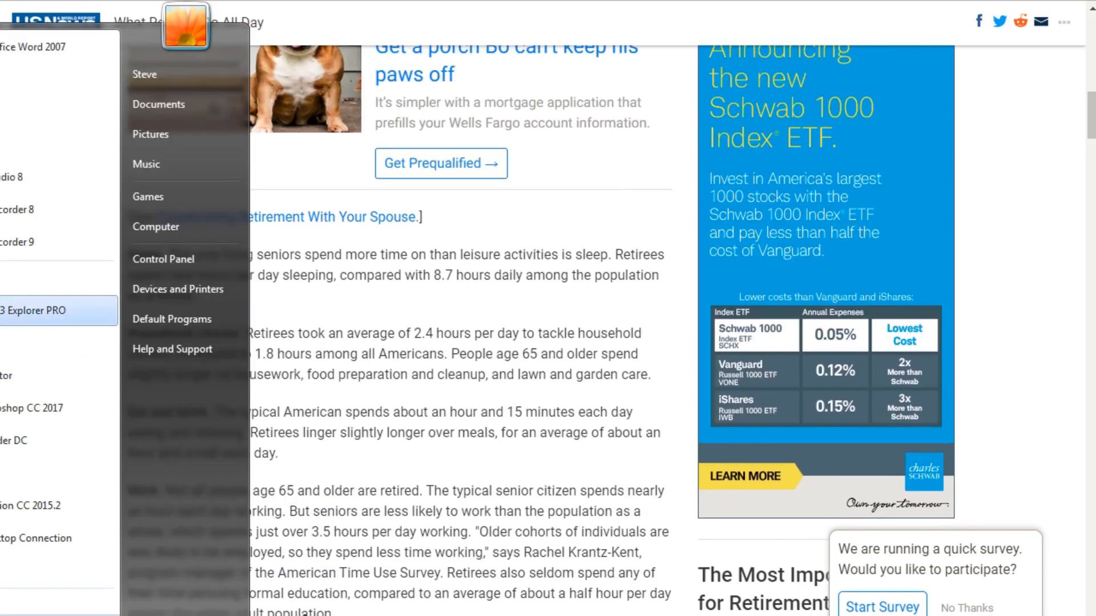
pyautogui.click(4, 108)
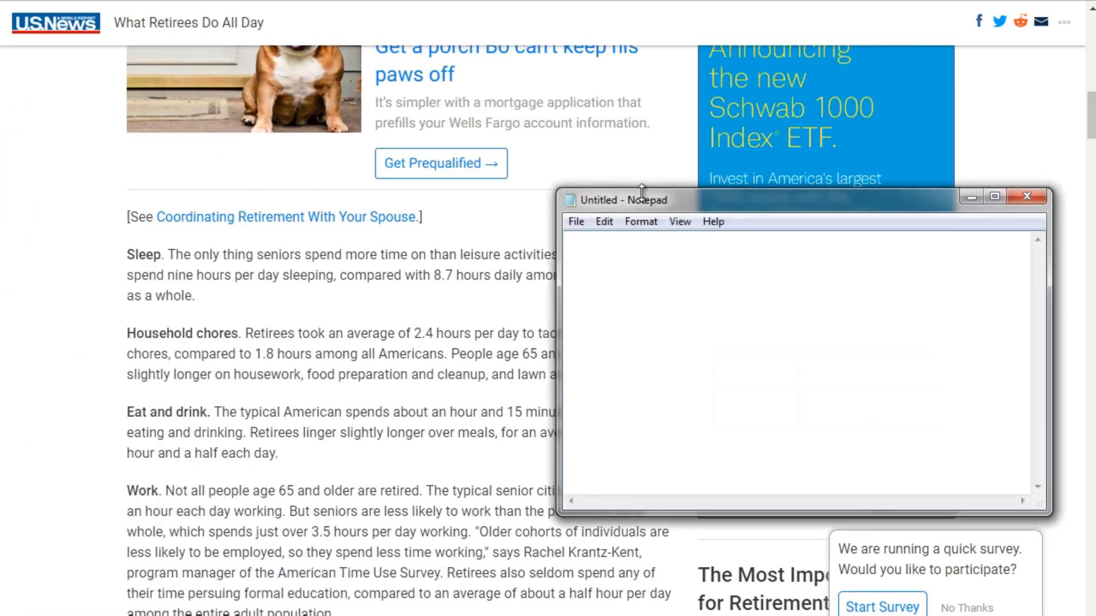
pyautogui.moveTo(642, 199); pyautogui.dragTo(225, 165)
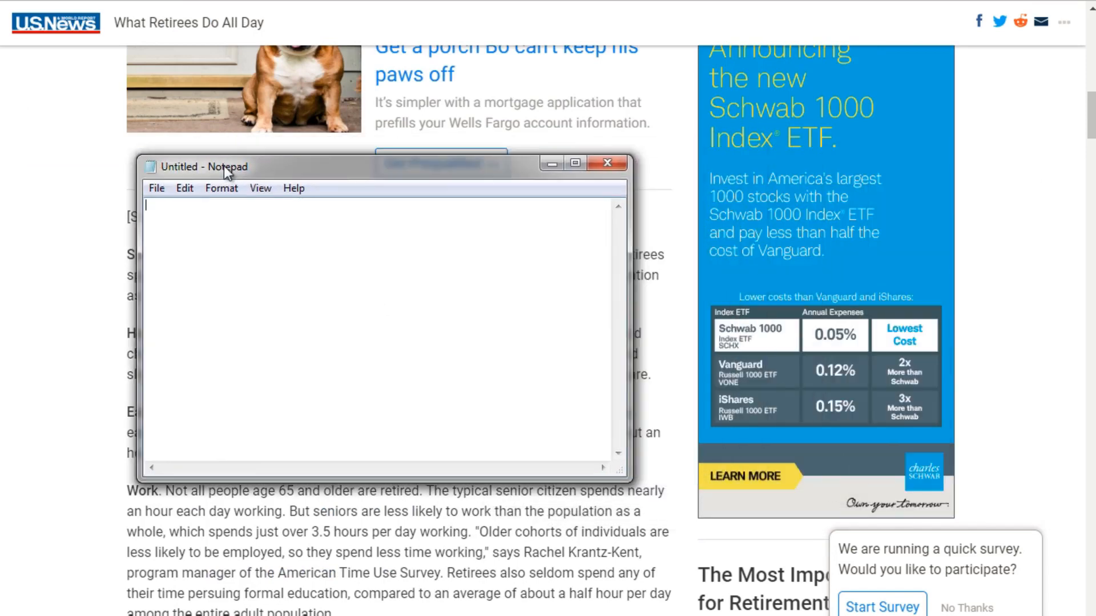
pyautogui.write('when do')
pyautogui.hotkey('ctrl', 'a')
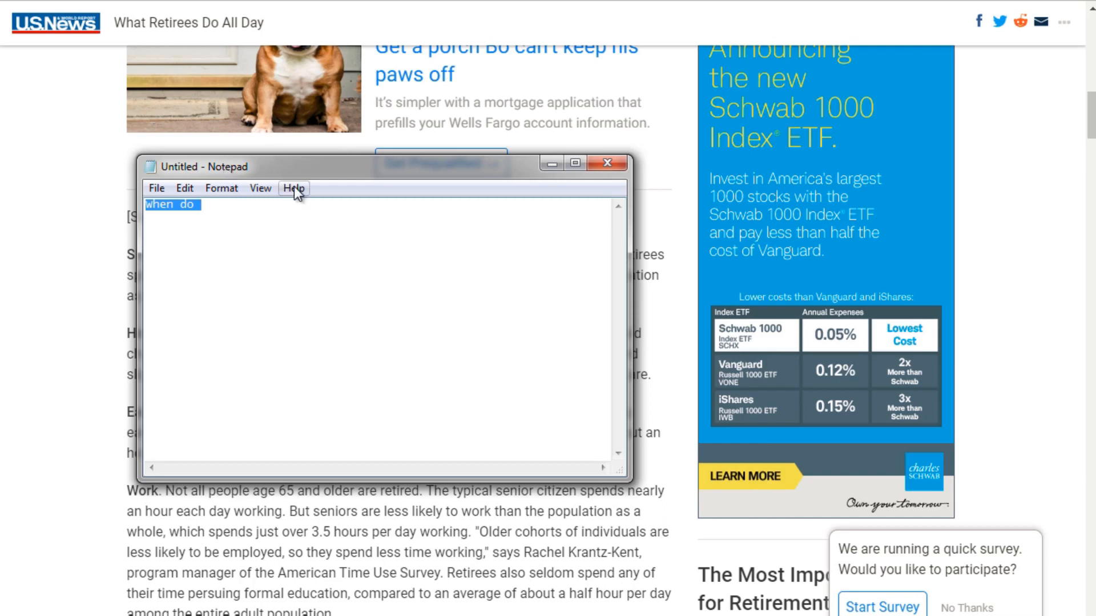
pyautogui.moveTo(343, 166)
pyautogui.mouseDown()
pyautogui.moveTo(314, 161)
pyautogui.moveTo(330, 159)
pyautogui.mouseUp()
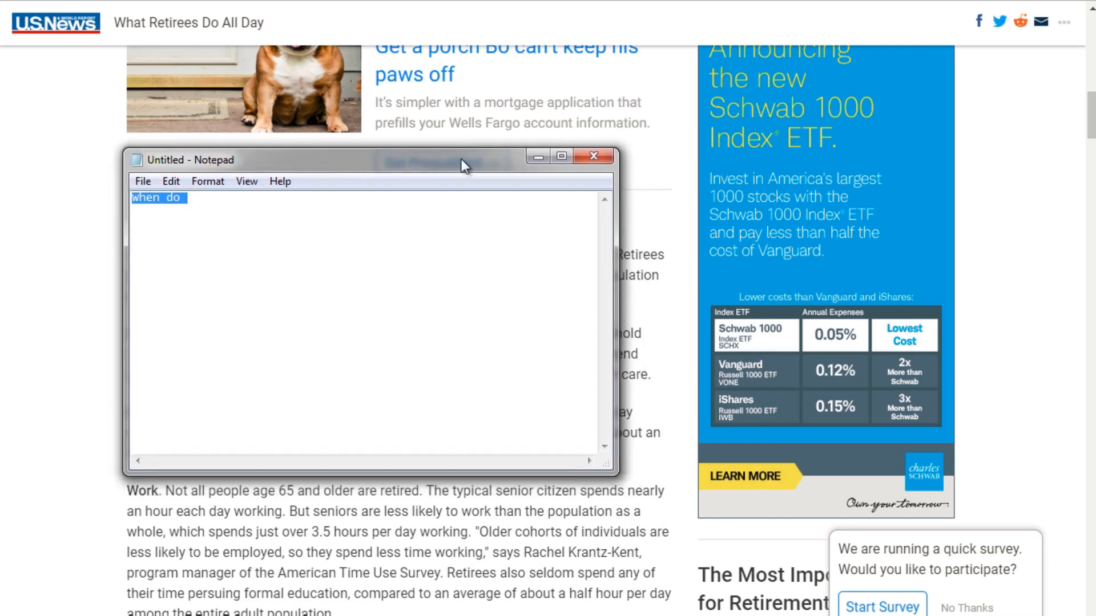
pyautogui.click(406, 215)
pyautogui.hotkey('ctrl', 'a')
pyautogui.click(406, 216)
pyautogui.click(593, 158)
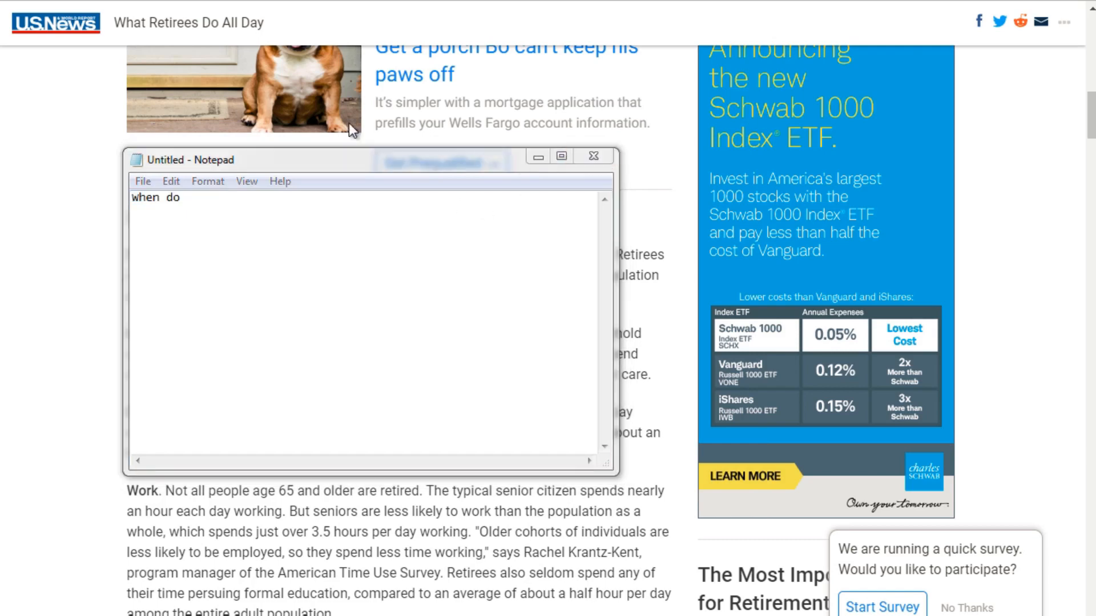
pyautogui.click(643, 307)
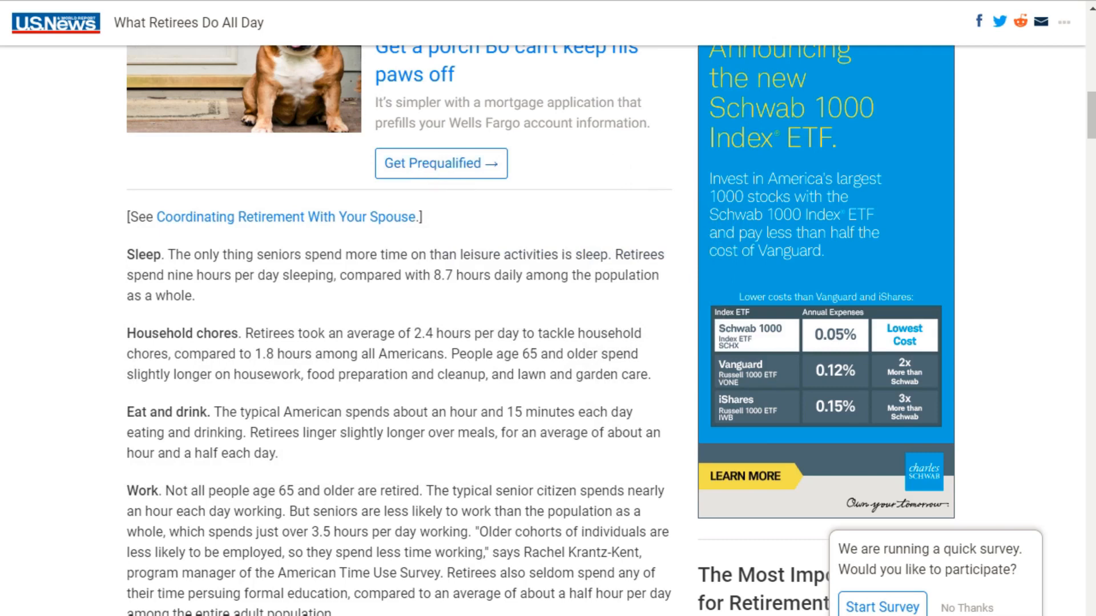
# Step: Close the US News article and return to the search results for "typical day for elderly couple"
pyautogui.hotkey('ctrl', 'w')
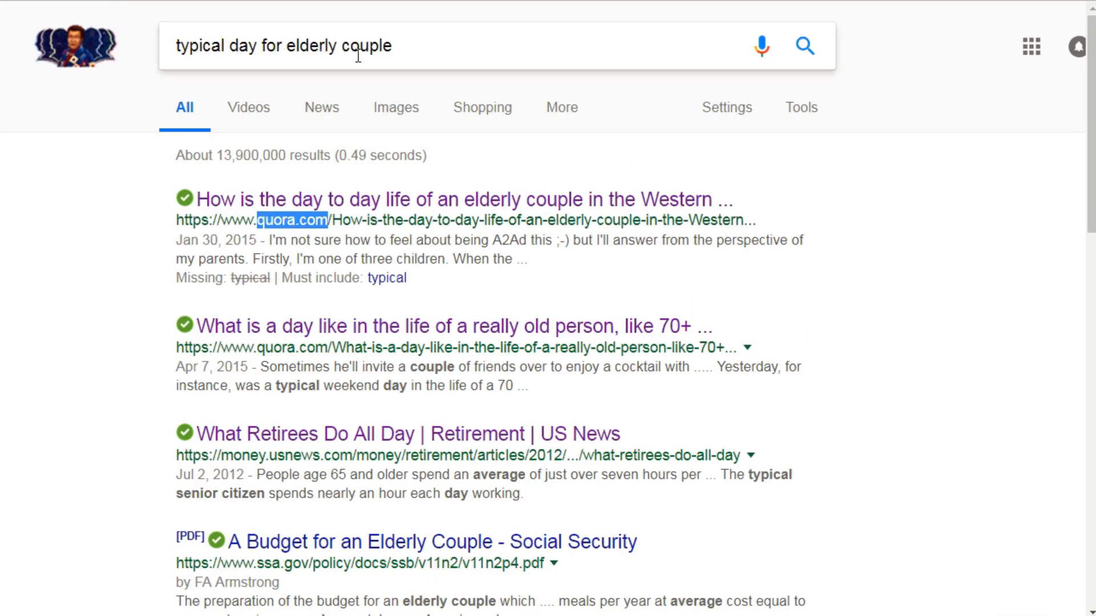
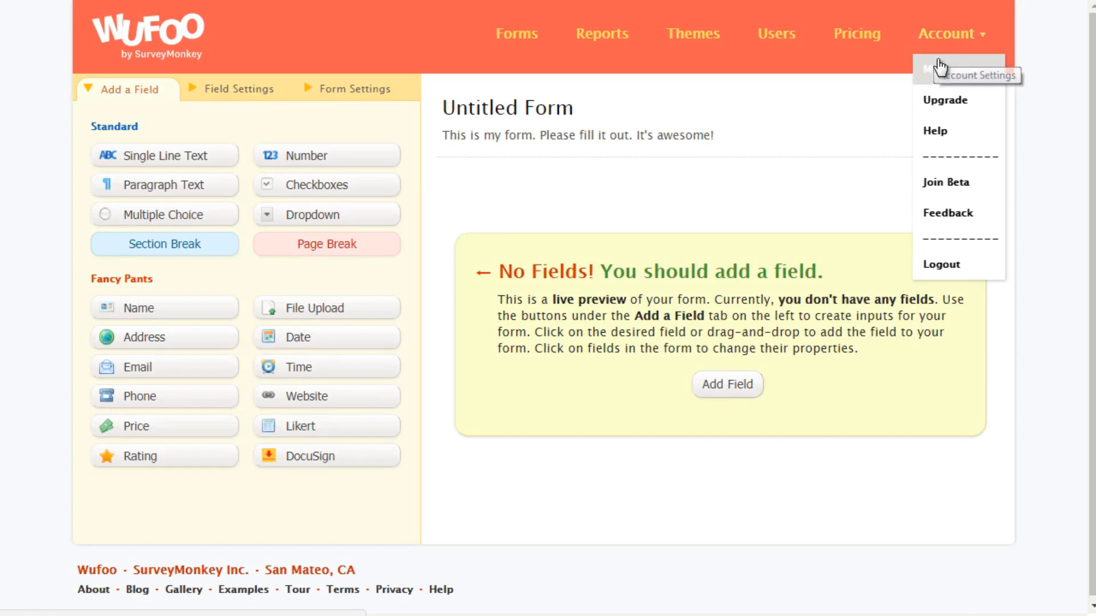
pyautogui.click(930, 69)
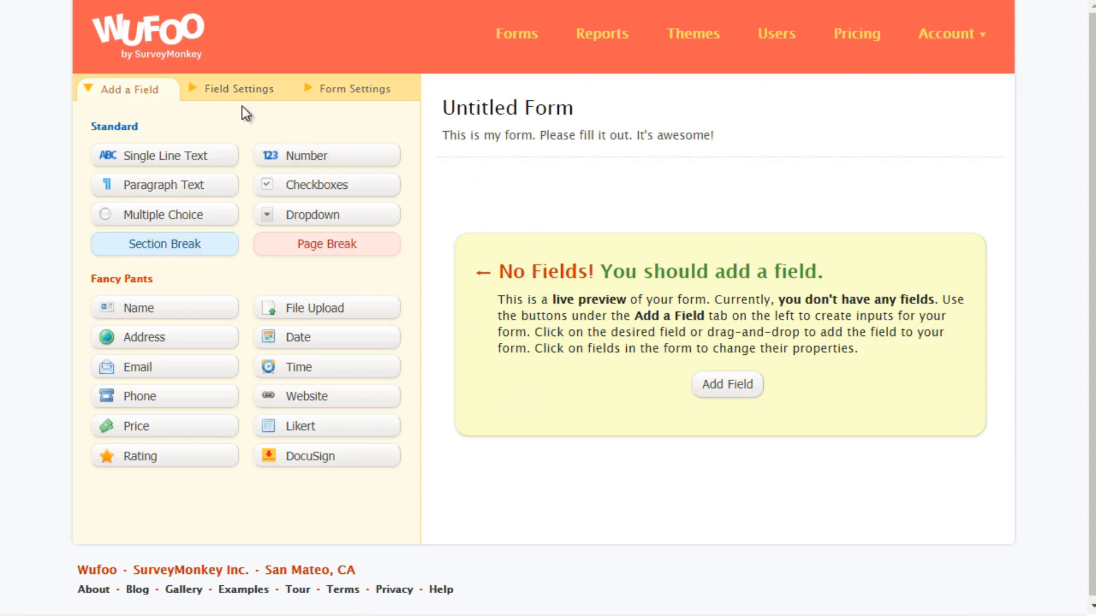
pyautogui.click(343, 90)
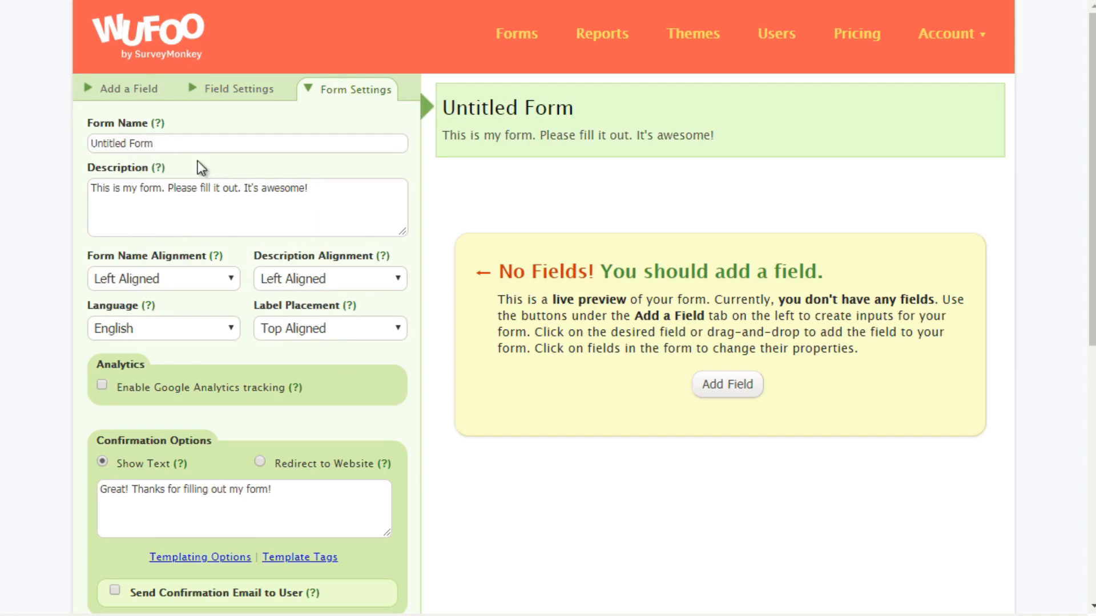
# Step: Add a Name field and an Email field to the untitled form
pyautogui.click(134, 93)
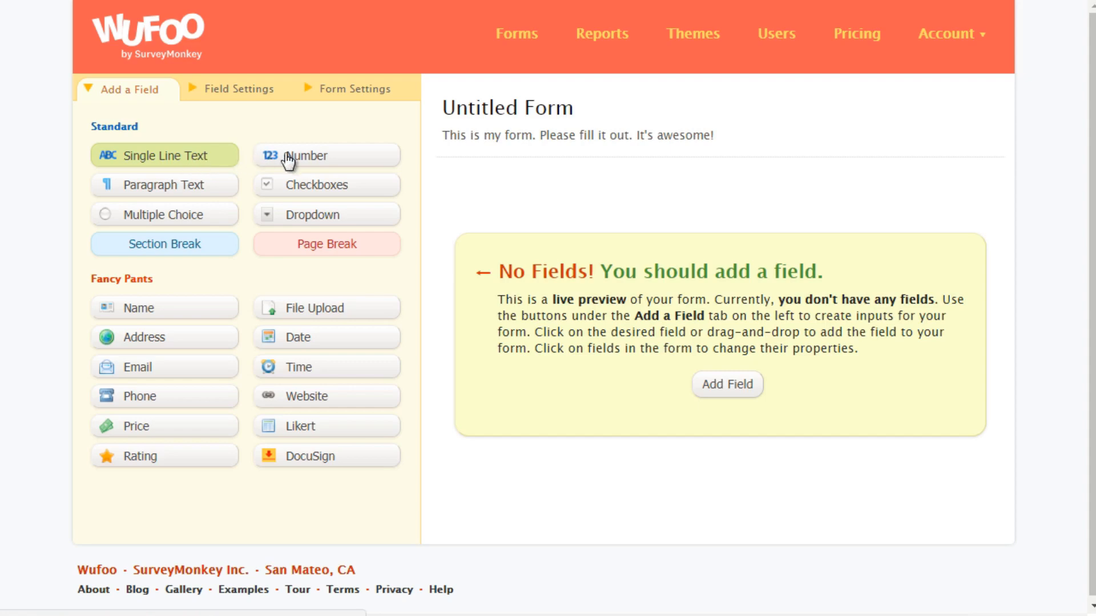
pyautogui.click(166, 325)
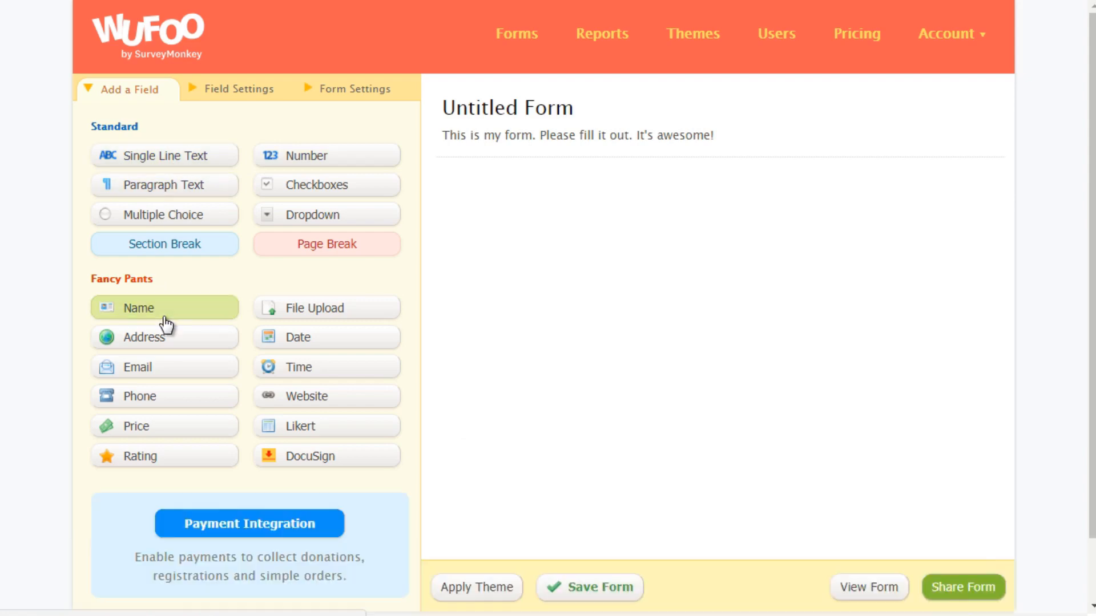
pyautogui.click(177, 375)
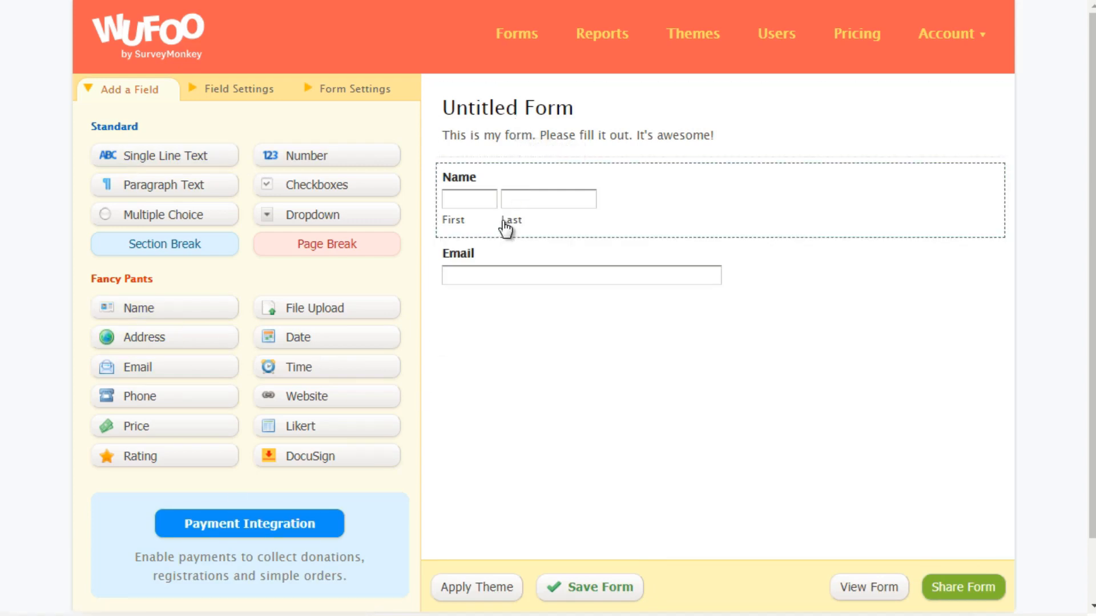
# Step: Name the form "Survey Funnel", save it and continue editing
pyautogui.click(516, 137)
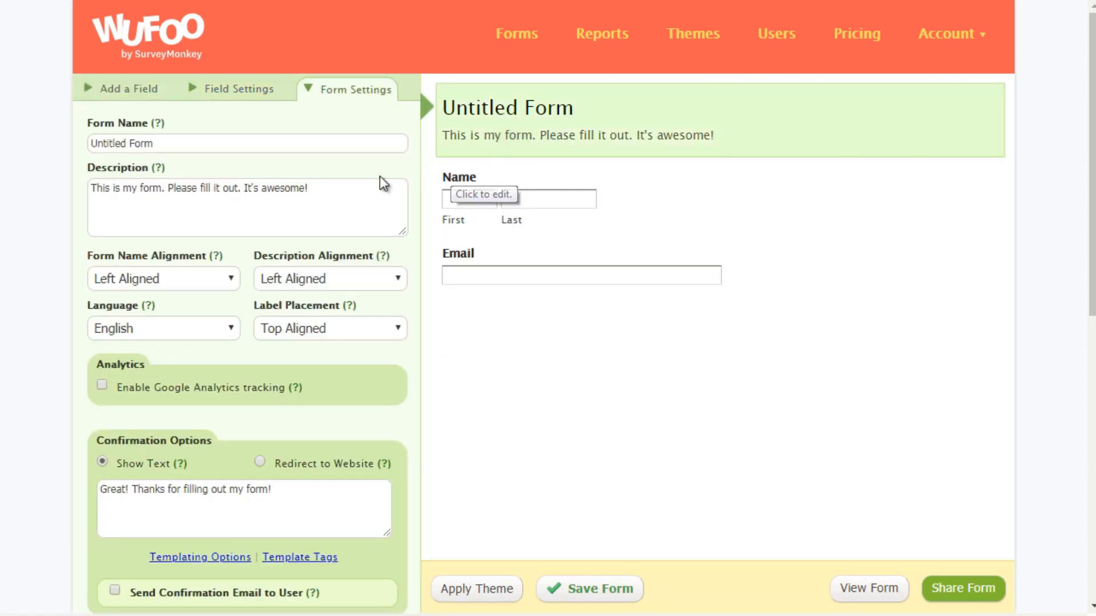
pyautogui.tripleClick(163, 142)
pyautogui.write('Surv')
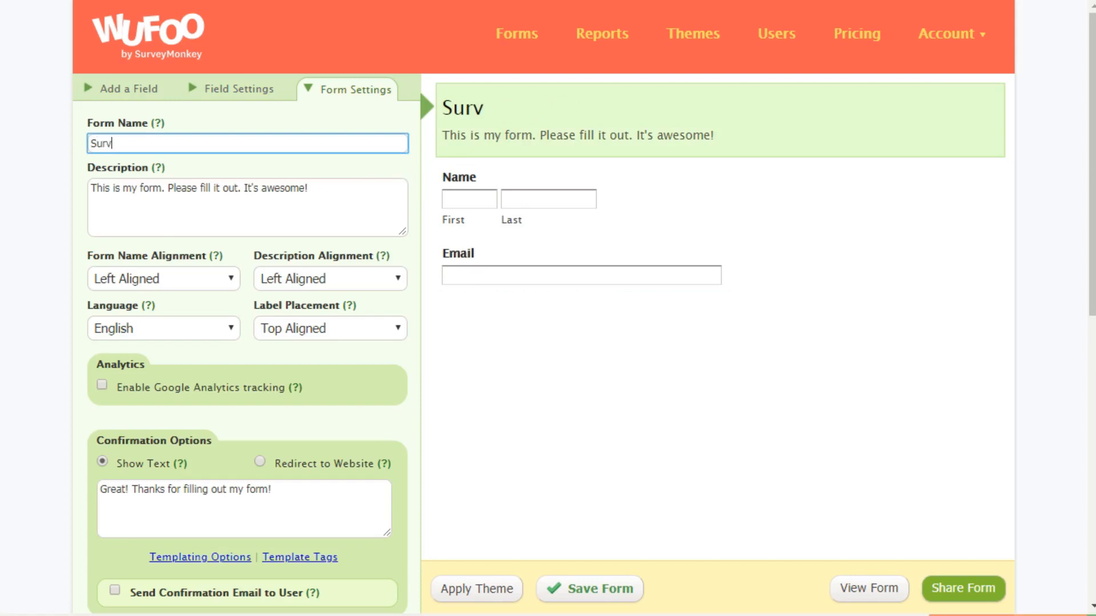
pyautogui.write('ey Funnel')
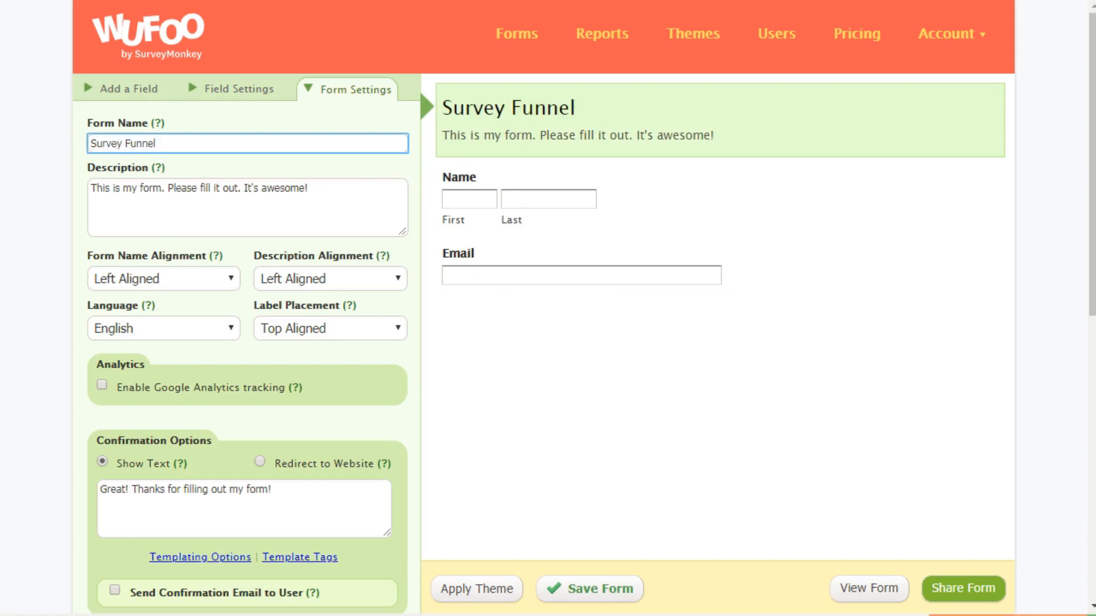
pyautogui.click(556, 594)
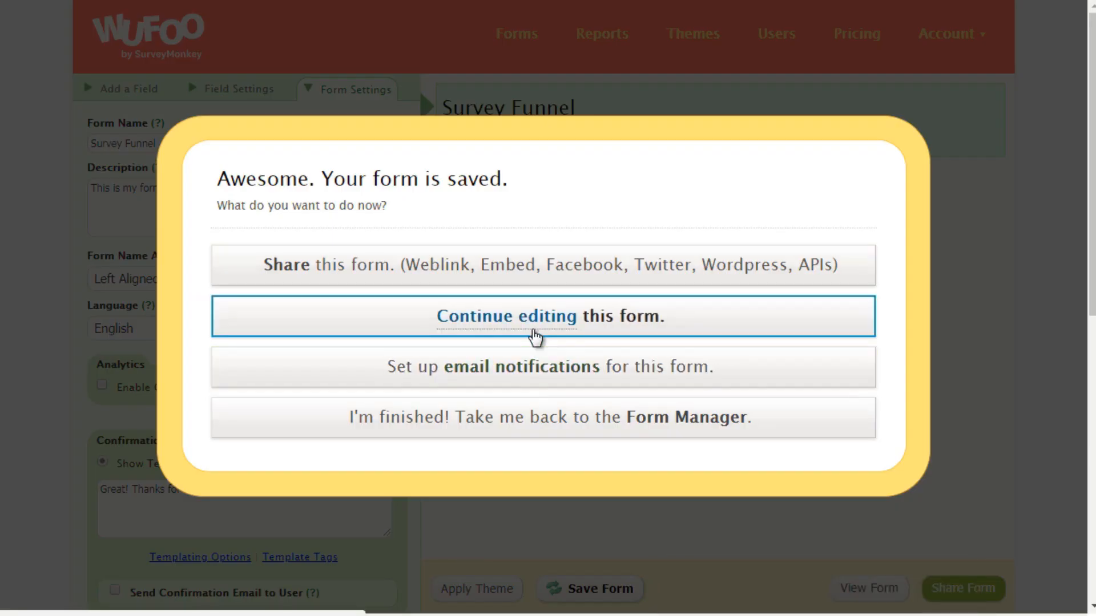
pyautogui.click(535, 337)
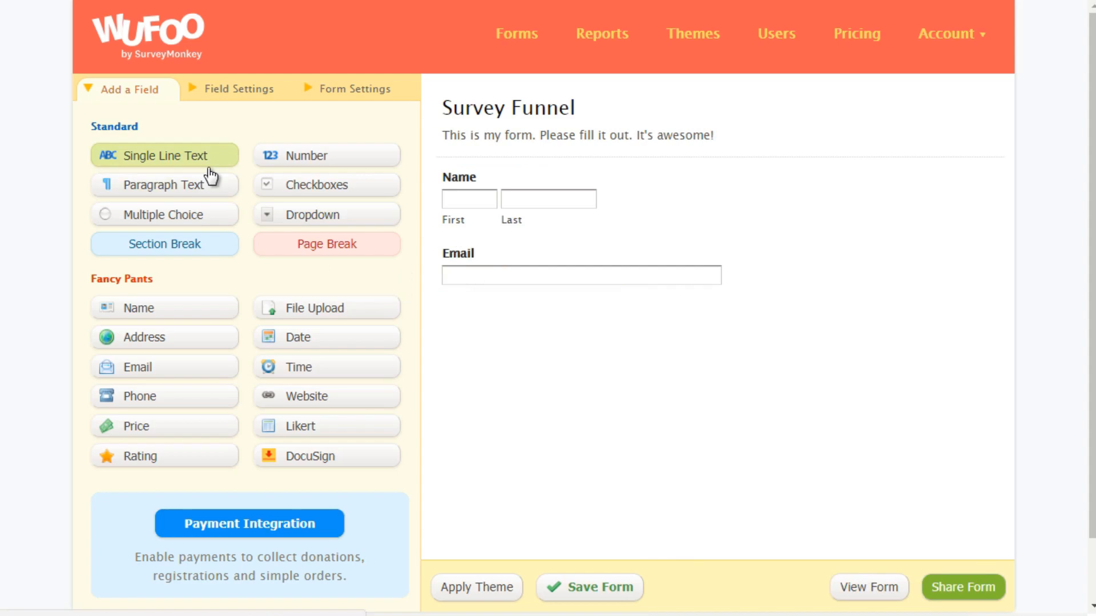
# Step: Add a multiple choice field below Email and label it "What is your favorite color?"
pyautogui.click(210, 219)
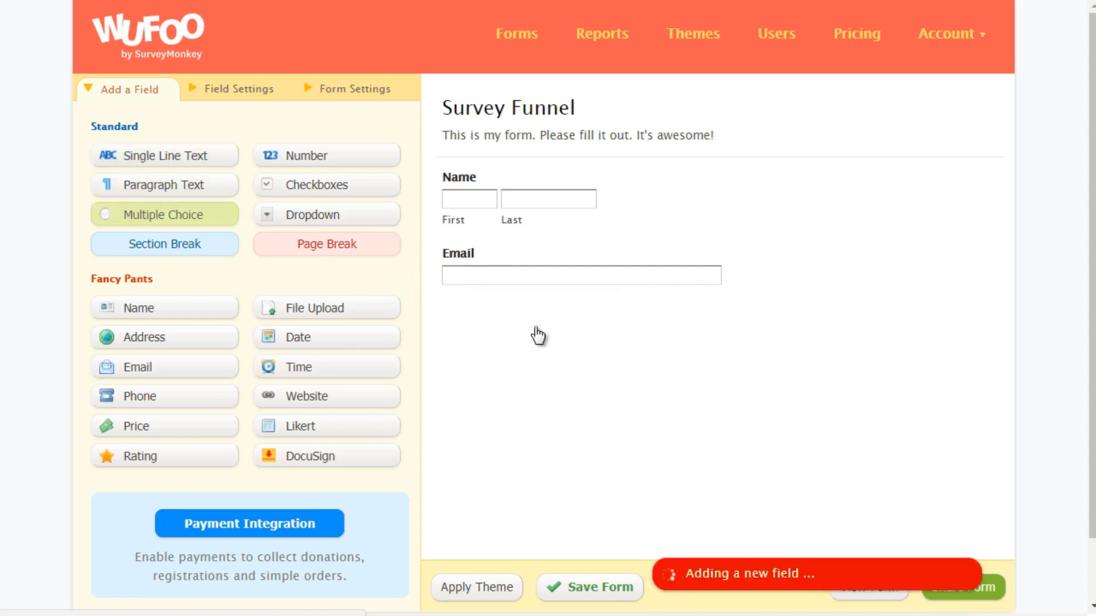
pyautogui.click(539, 341)
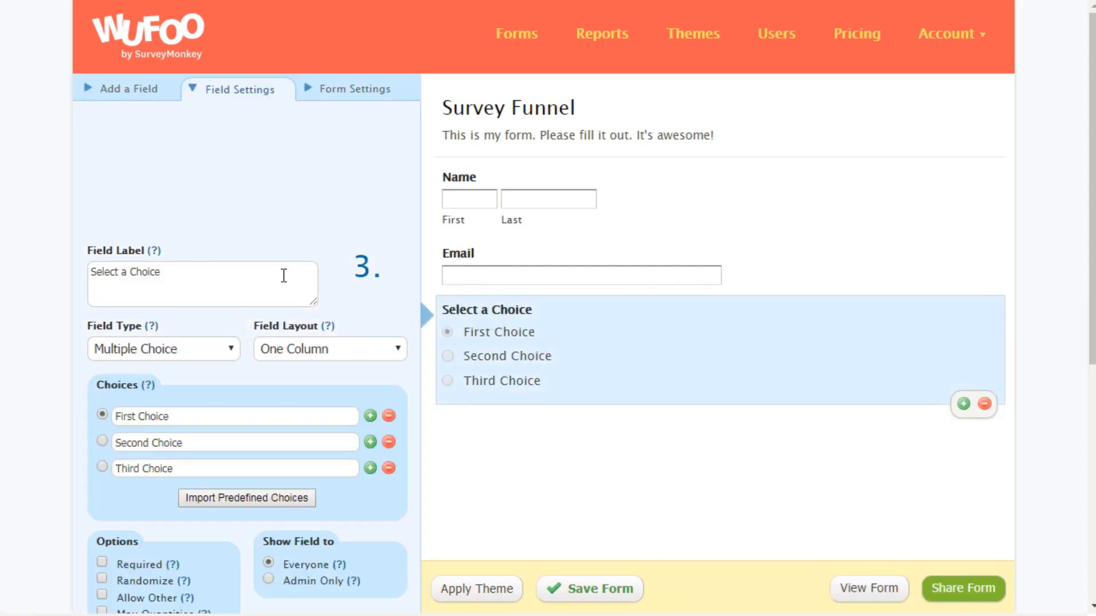
pyautogui.click(150, 275)
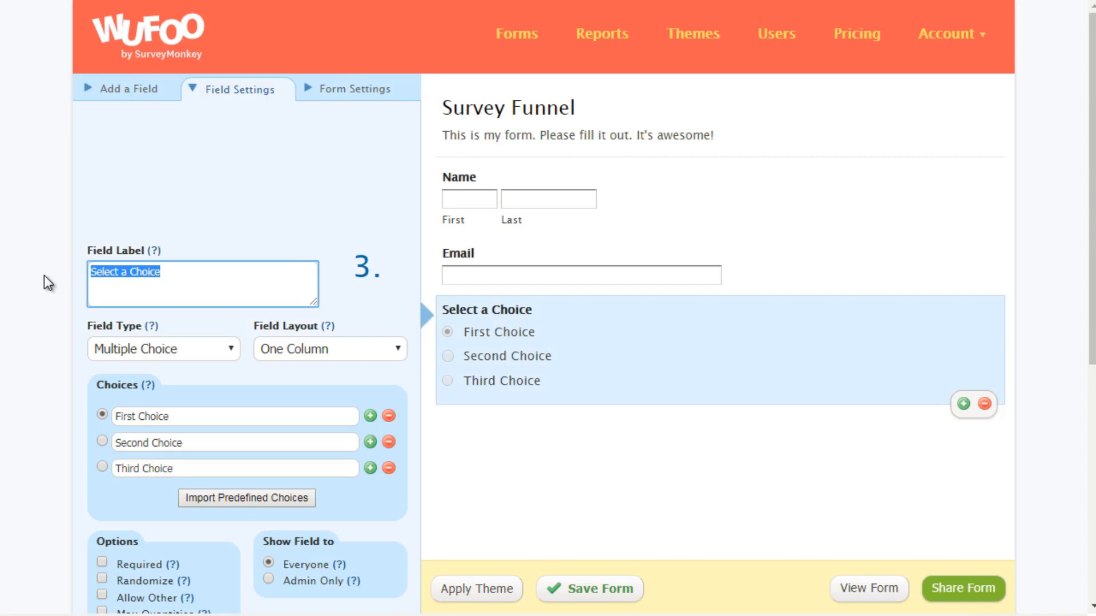
pyautogui.write('What is your ')
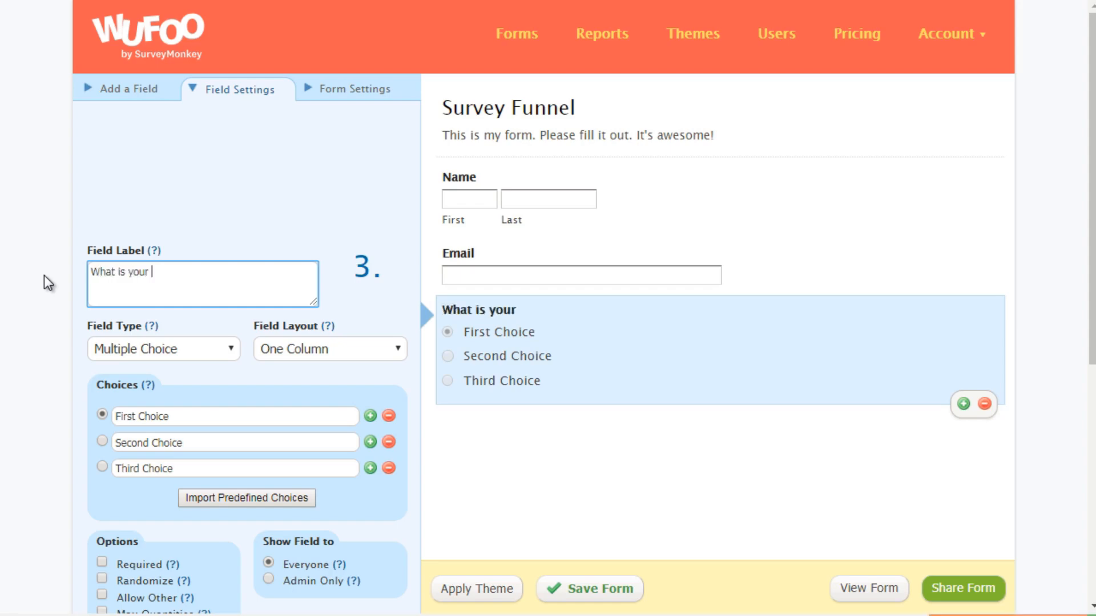
pyautogui.write('favorite col')
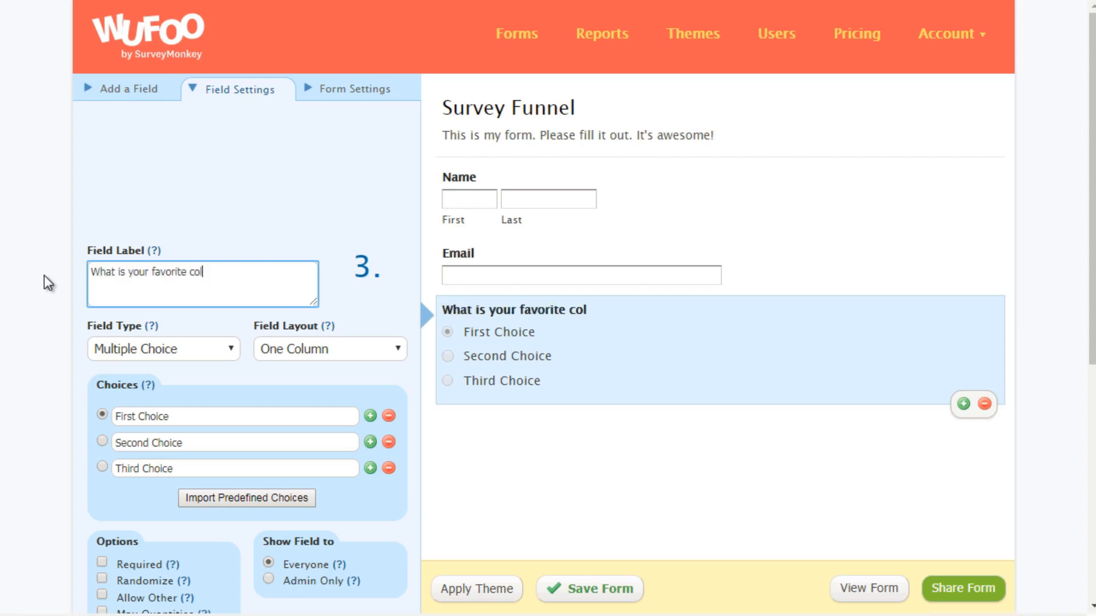
pyautogui.write('or?')
pyautogui.scroll(-2, 43, 275)
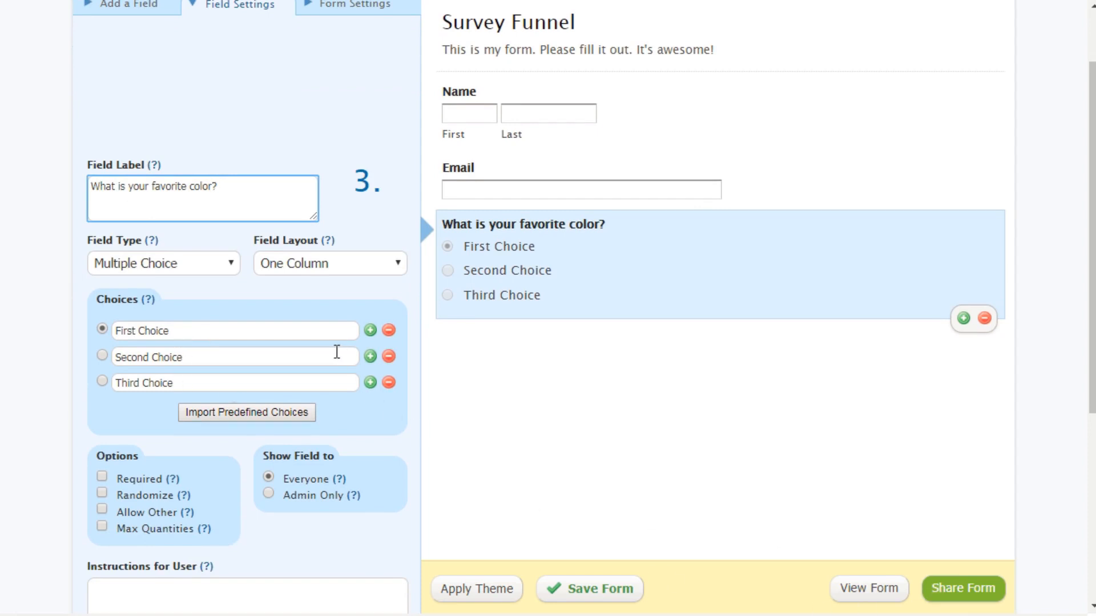
# Step: Add a second multiple choice field and label it "What is most important to you?"
pyautogui.scroll(2, 339, 354)
pyautogui.click(128, 90)
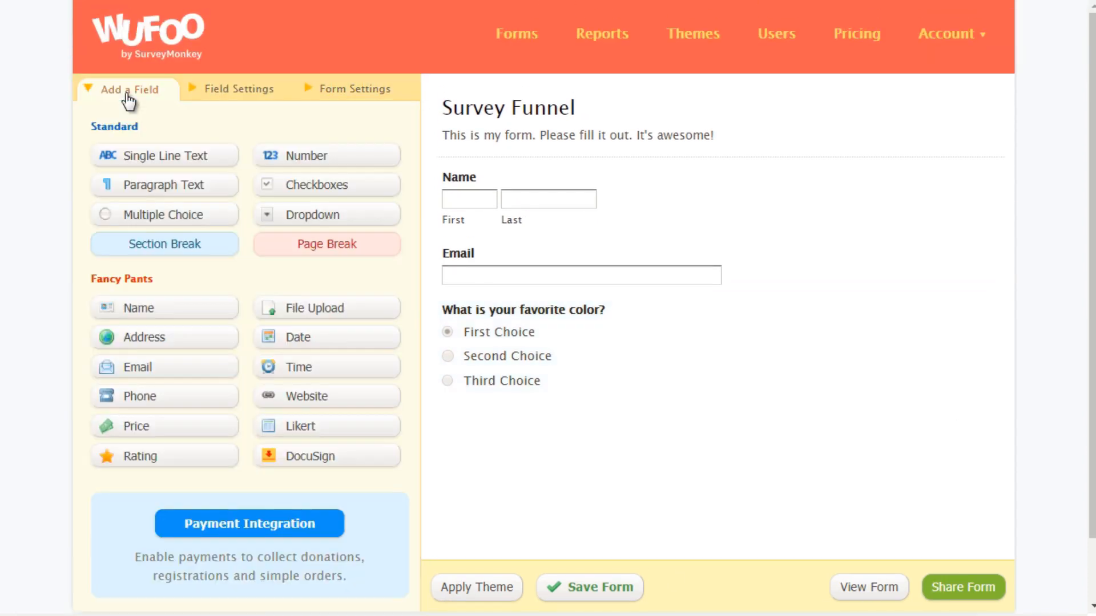
pyautogui.click(207, 228)
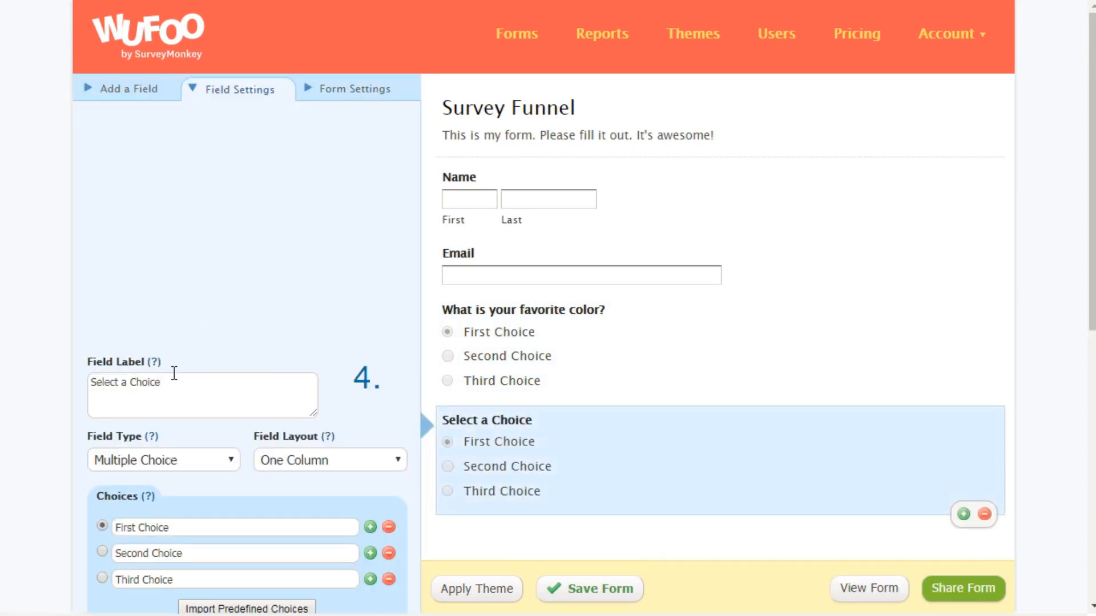
pyautogui.moveTo(174, 373); pyautogui.dragTo(30, 375)
pyautogui.write('What is ')
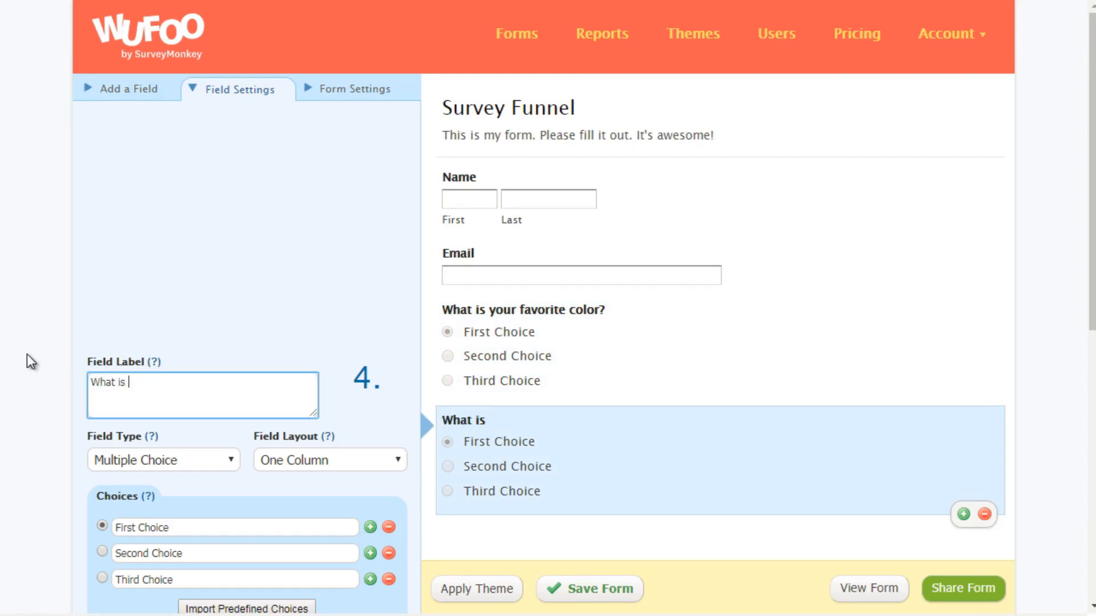
pyautogui.write('most im')
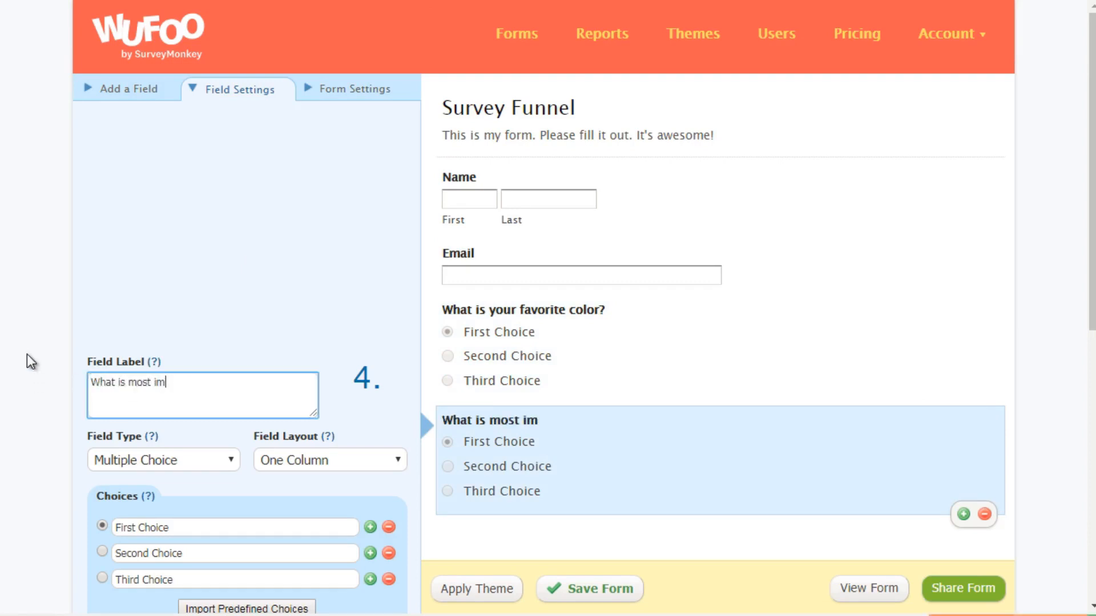
pyautogui.write('portant to you')
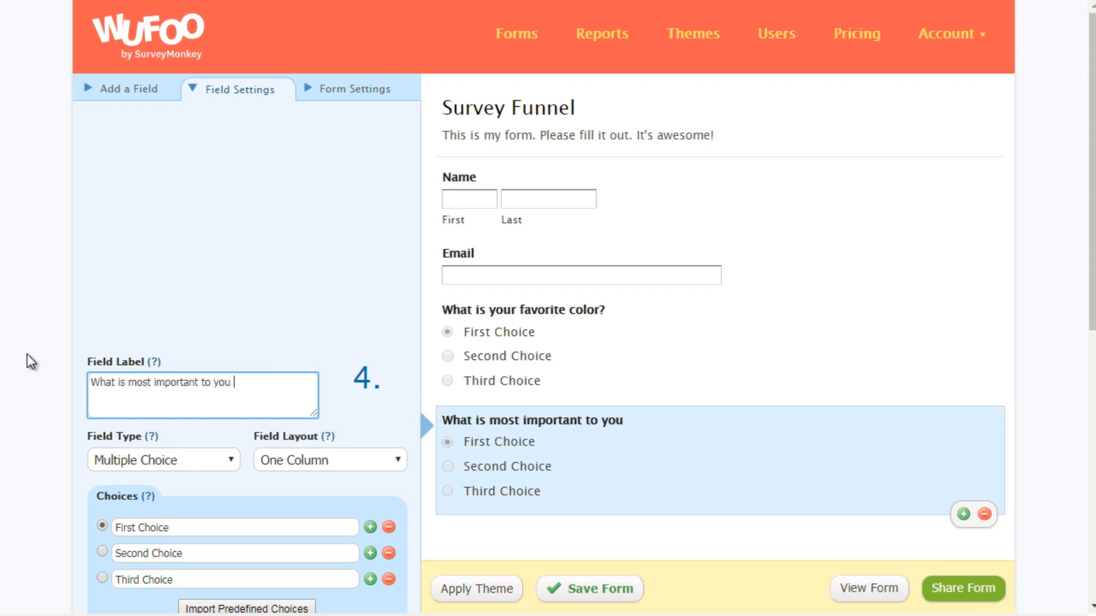
pyautogui.press('BackSpace')
pyautogui.write('?')
# Step: Add a third multiple choice field at the end of the form and label it "What is your age?"
pyautogui.scroll(-2, 71, 323)
pyautogui.click(141, 23)
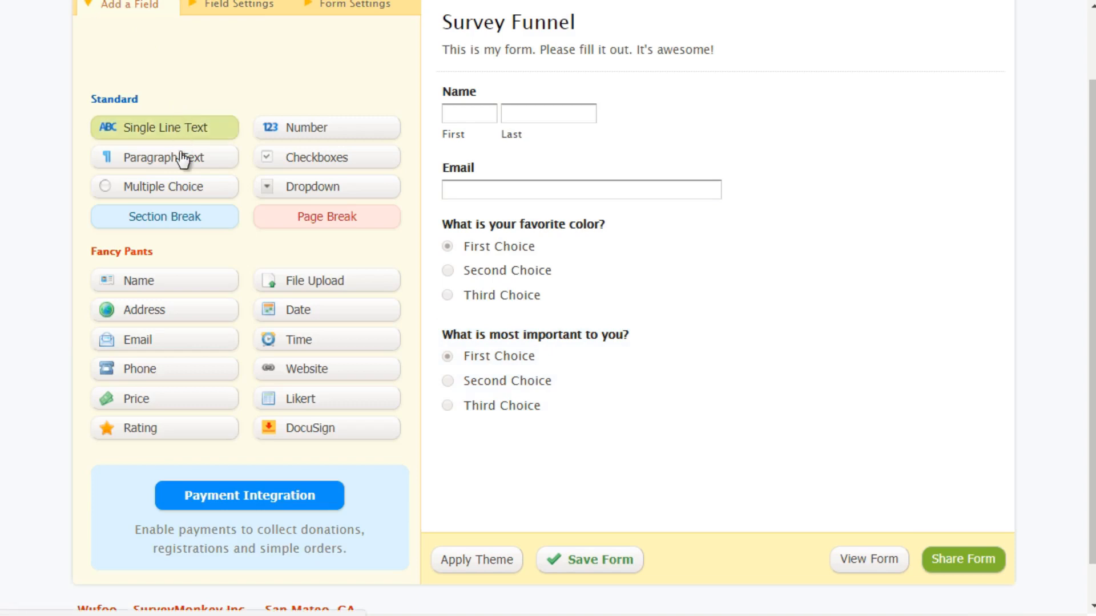
pyautogui.click(181, 187)
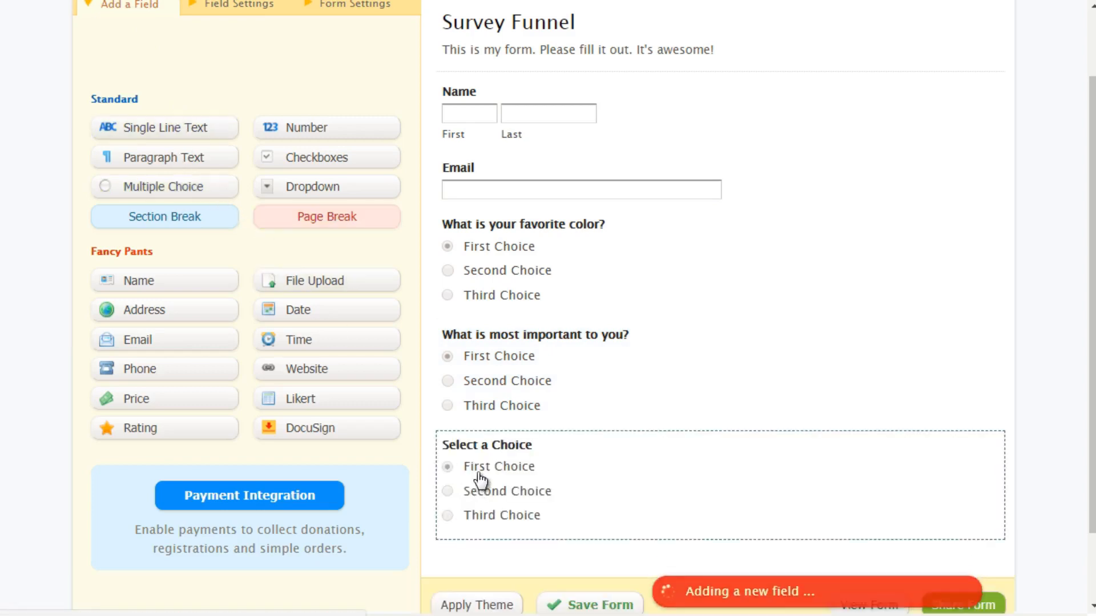
pyautogui.moveTo(183, 421); pyautogui.dragTo(47, 410)
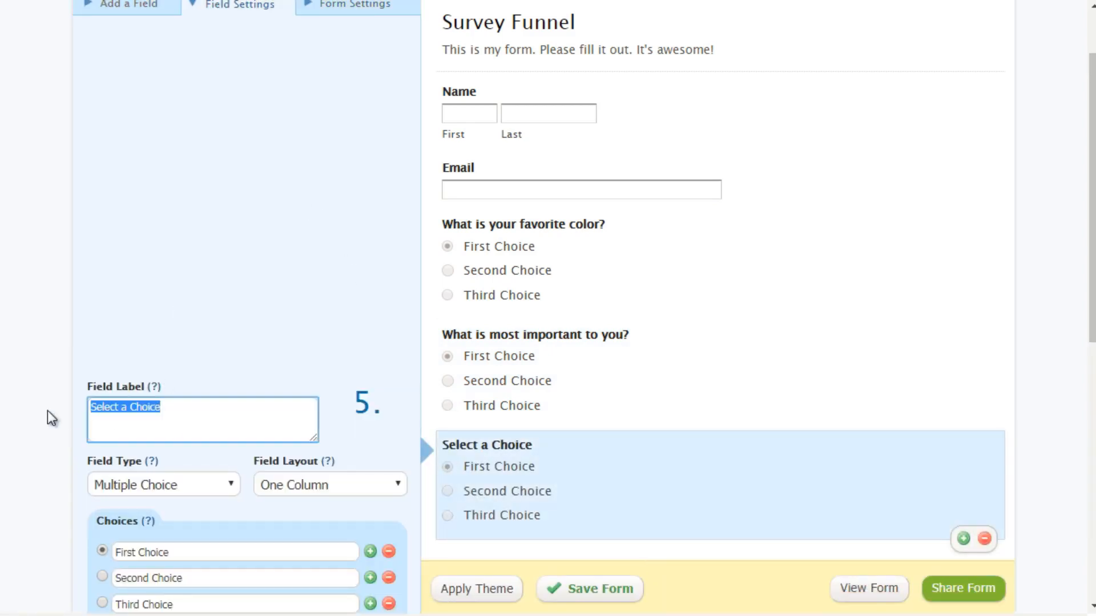
pyautogui.write('What is your age?')
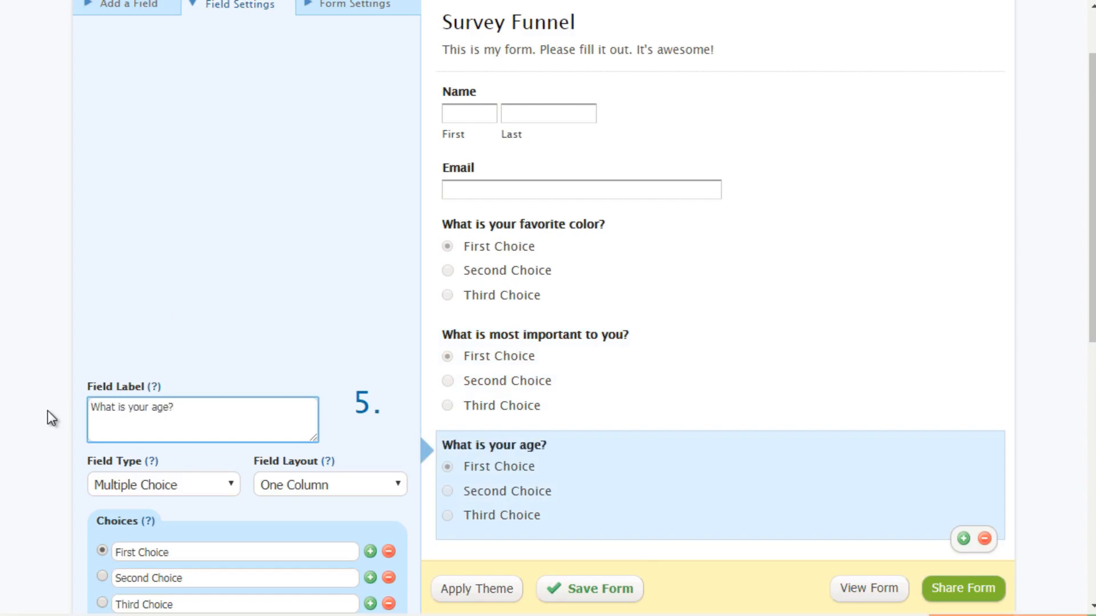
# Step: Set the three choices of the age question to 25-34, 35-44 and 45-55
pyautogui.scroll(-5, 47, 409)
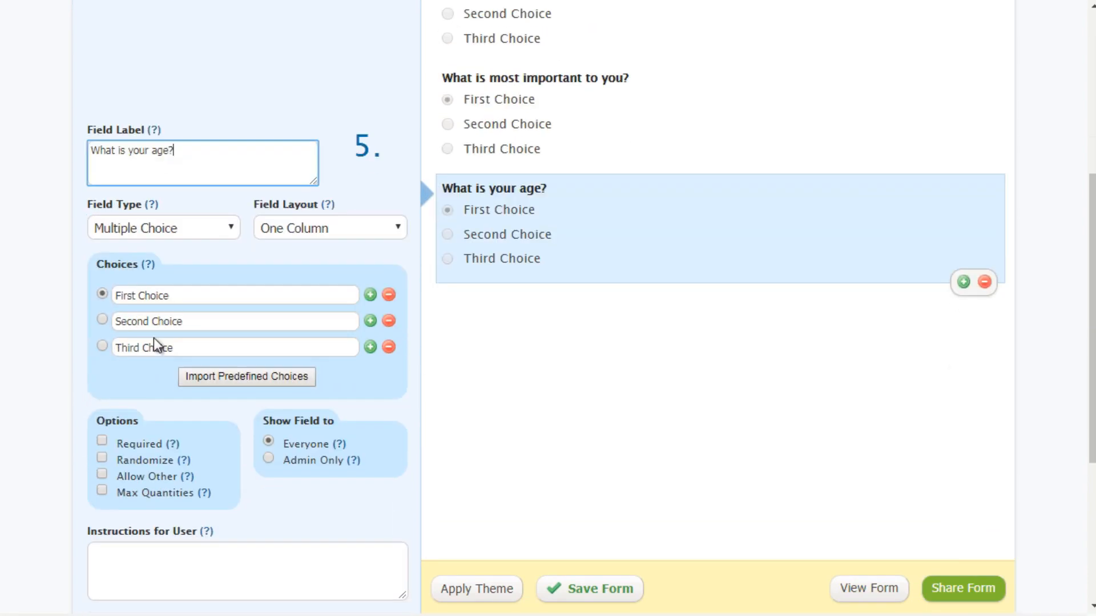
pyautogui.moveTo(186, 297); pyautogui.dragTo(77, 304)
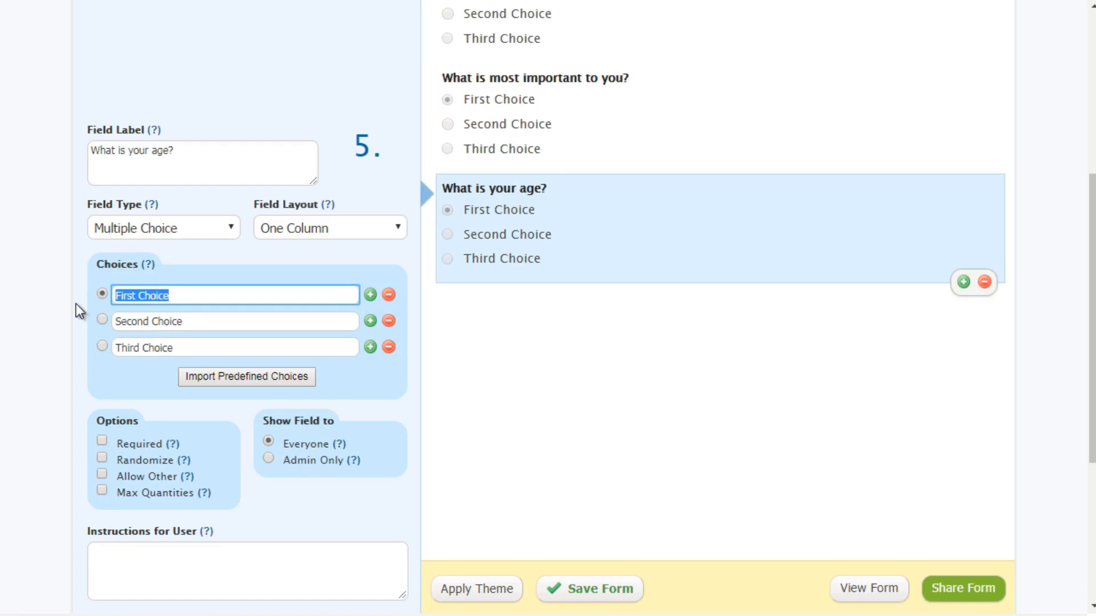
pyautogui.write('25-34')
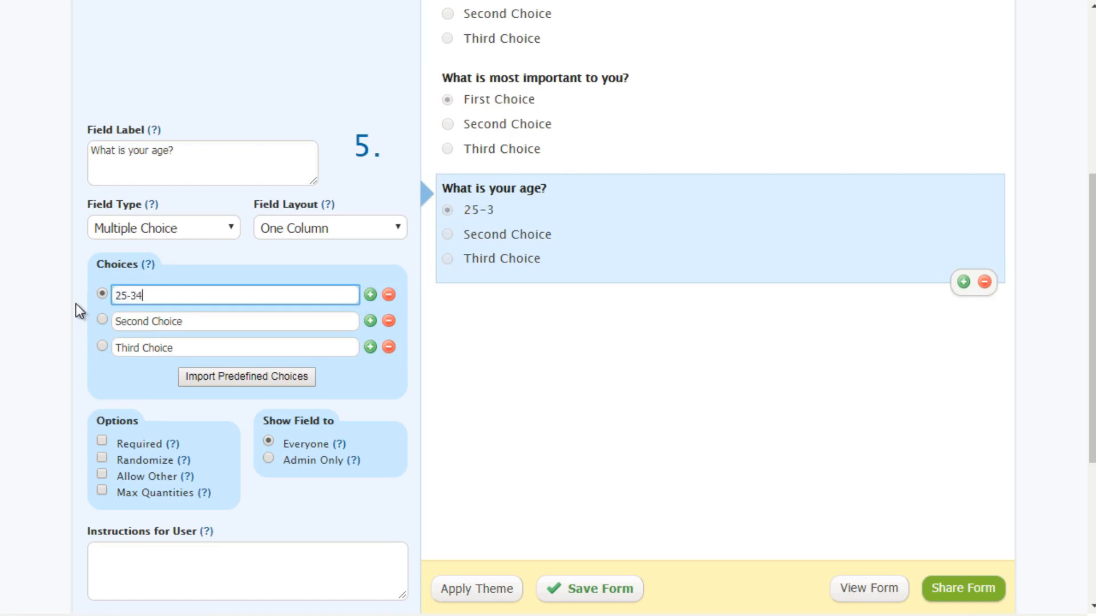
pyautogui.press('Tab')
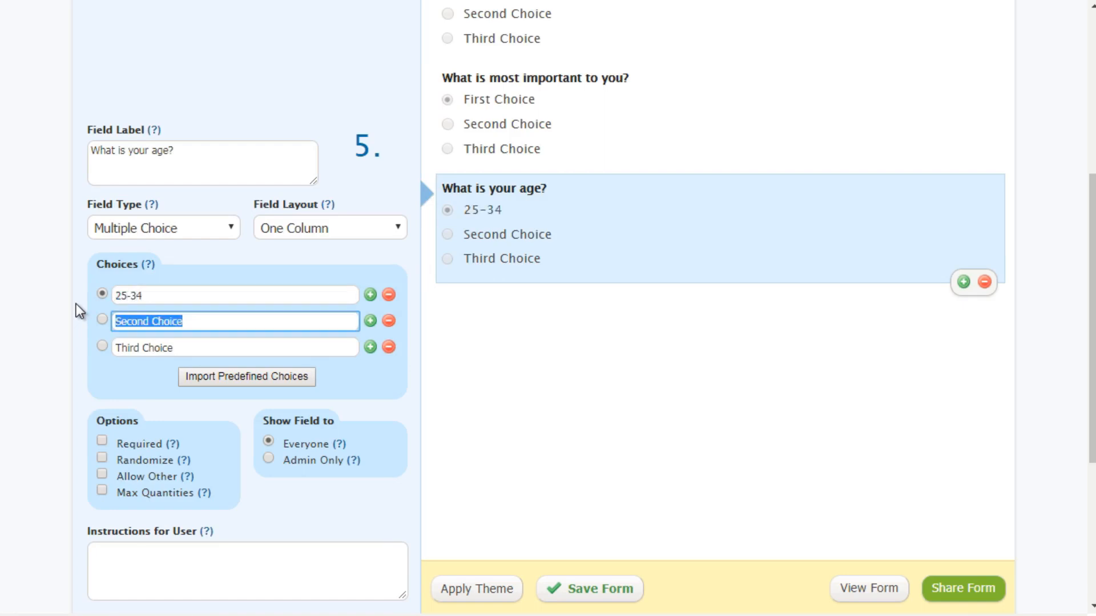
pyautogui.write('35-44')
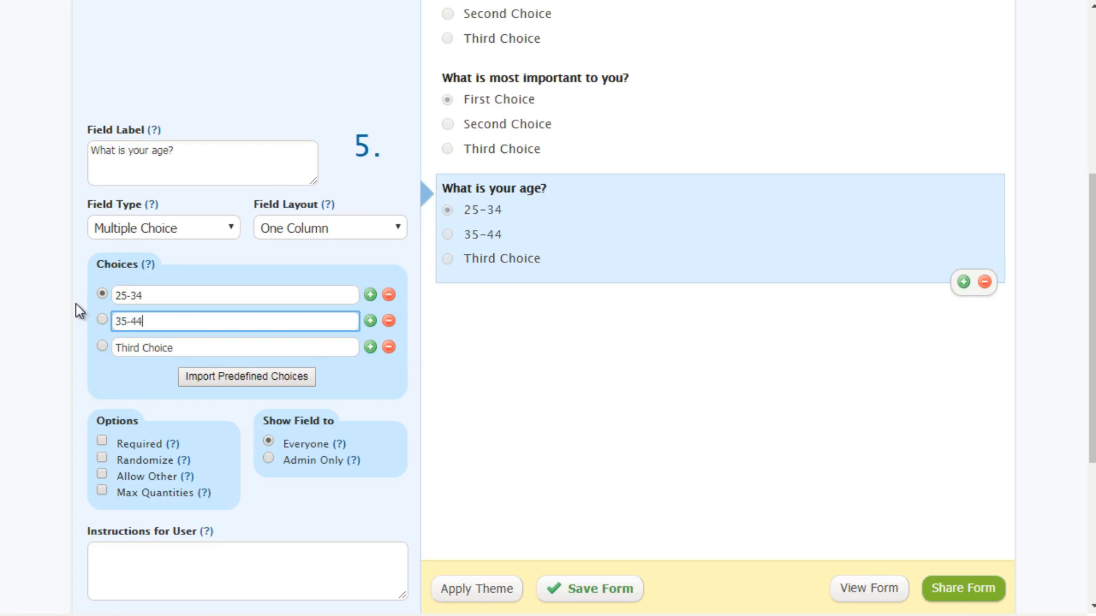
pyautogui.press('Tab')
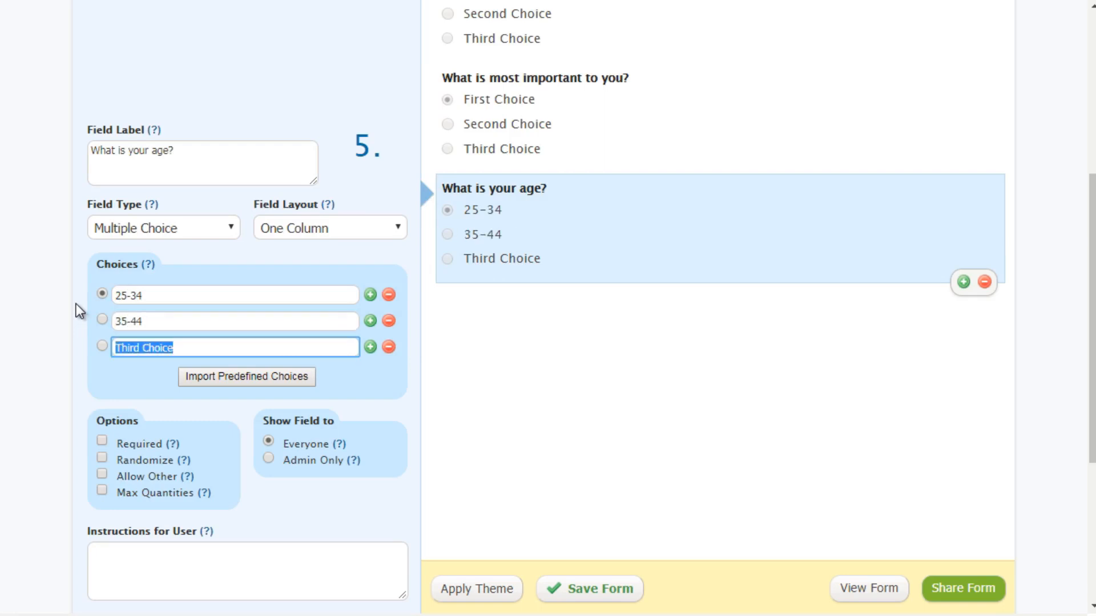
pyautogui.write('45-')
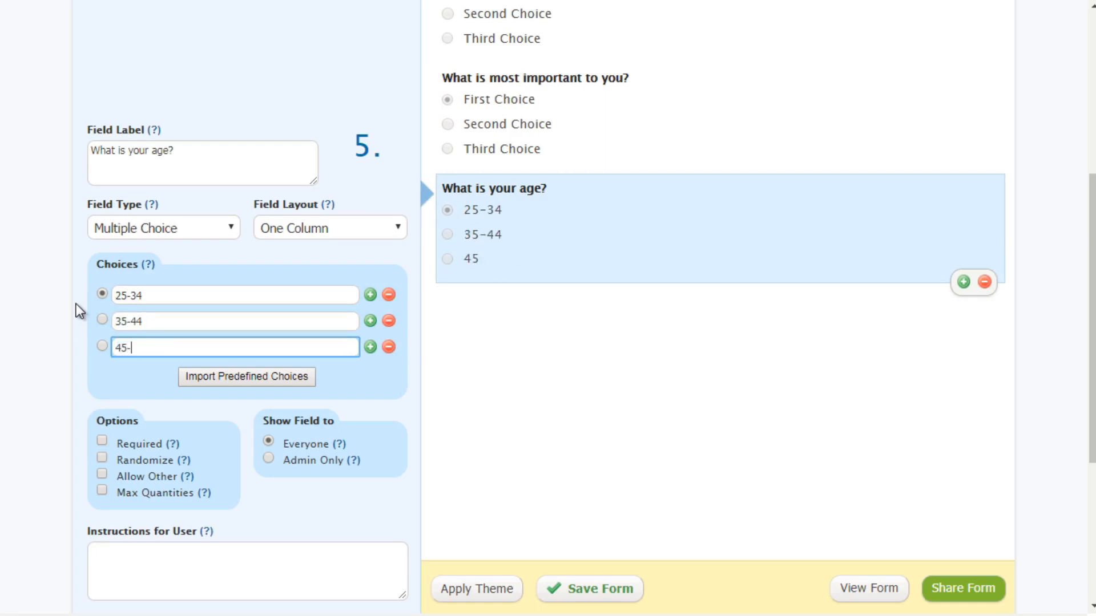
pyautogui.write('55')
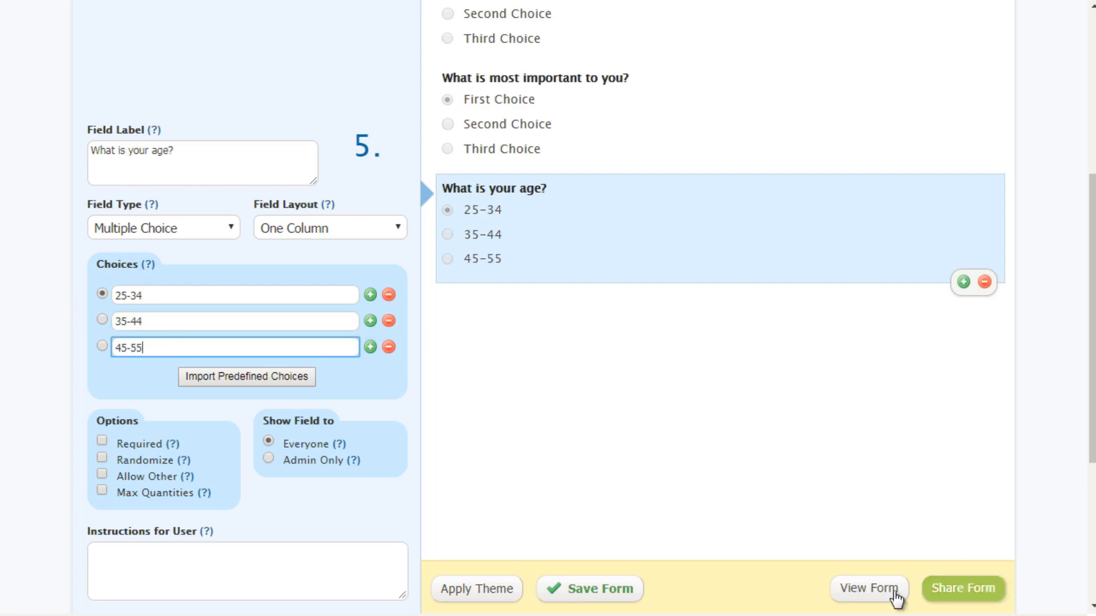
# Step: Set the first two choices of the "What is most important to you?" question to Security and Home Security
pyautogui.scroll(2, 536, 422)
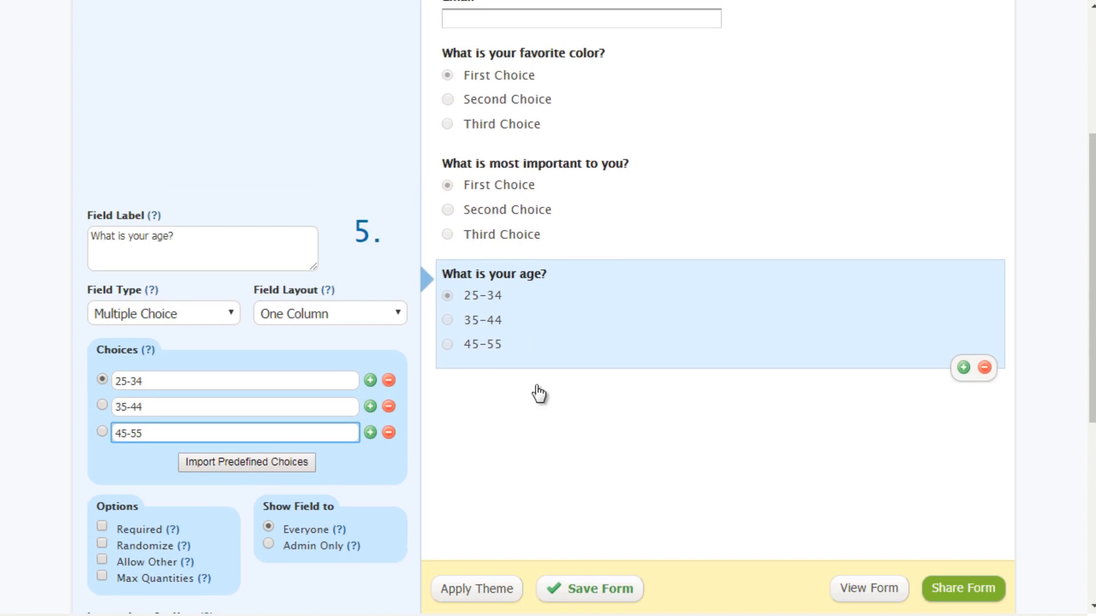
pyautogui.click(532, 203)
pyautogui.moveTo(176, 272); pyautogui.dragTo(104, 267)
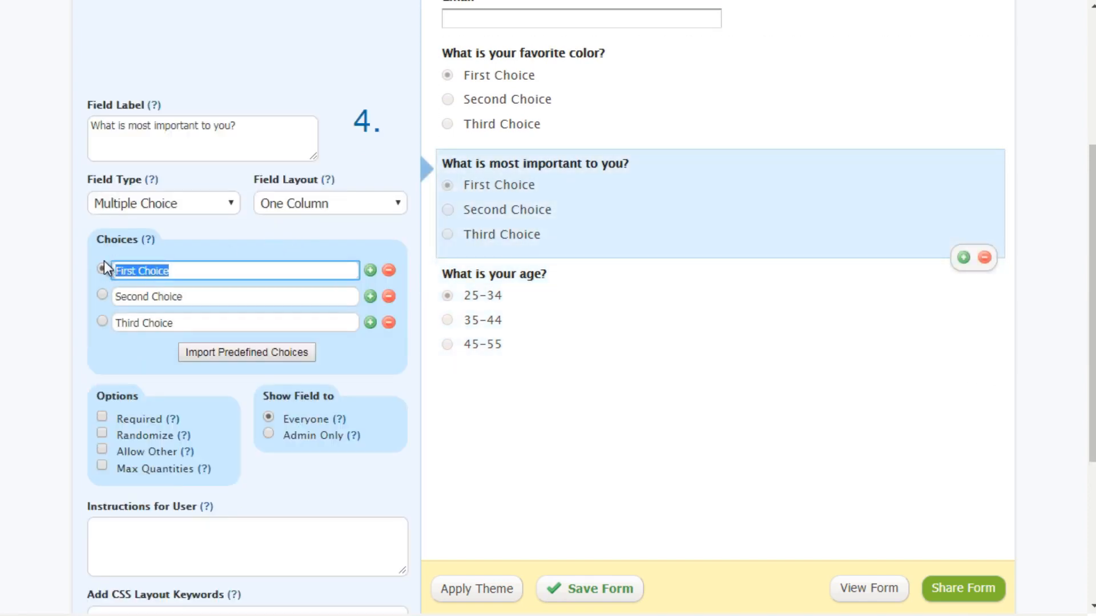
pyautogui.write('Security')
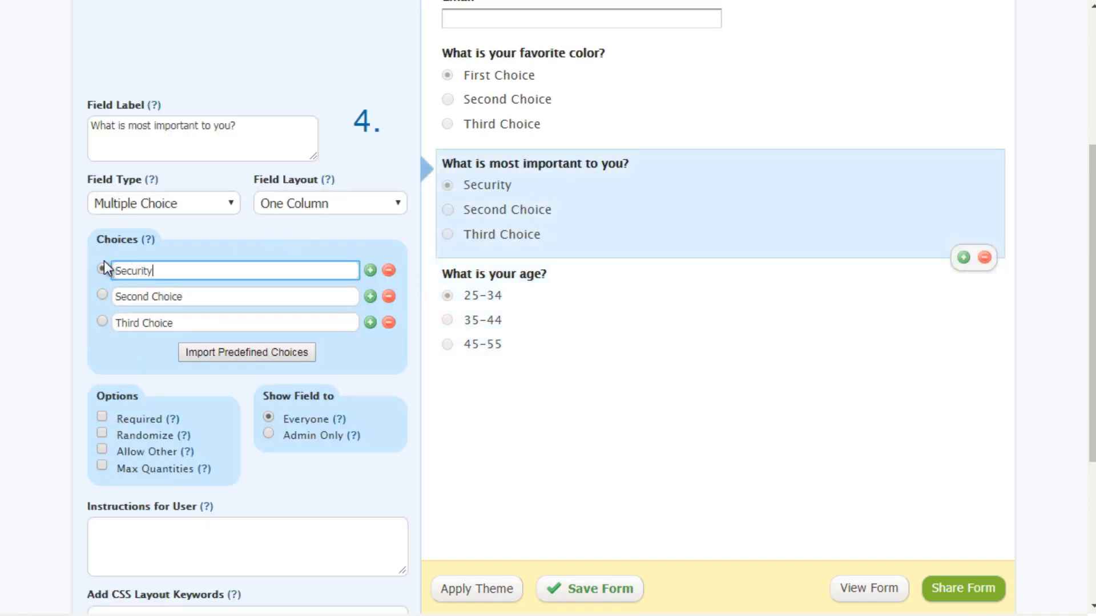
pyautogui.press('Tab')
pyautogui.press('BackSpace')
pyautogui.write('Home Se')
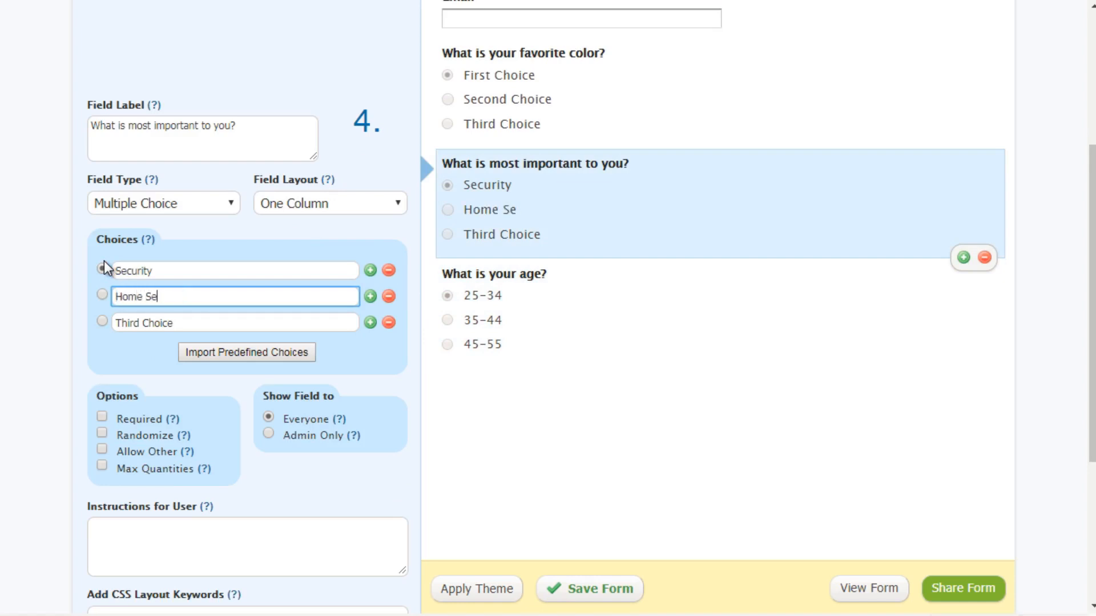
pyautogui.write('curity')
# Step: Change the first choice of the priorities question to Car Security and set the third choice to Home Automation
pyautogui.moveTo(221, 272); pyautogui.dragTo(66, 267)
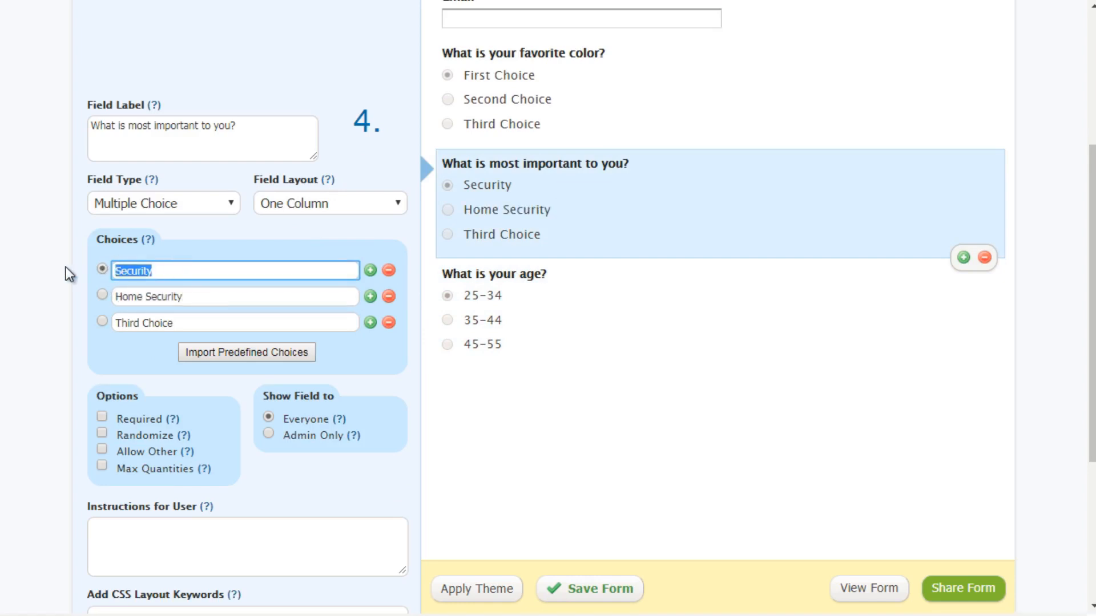
pyautogui.write('Car Securit')
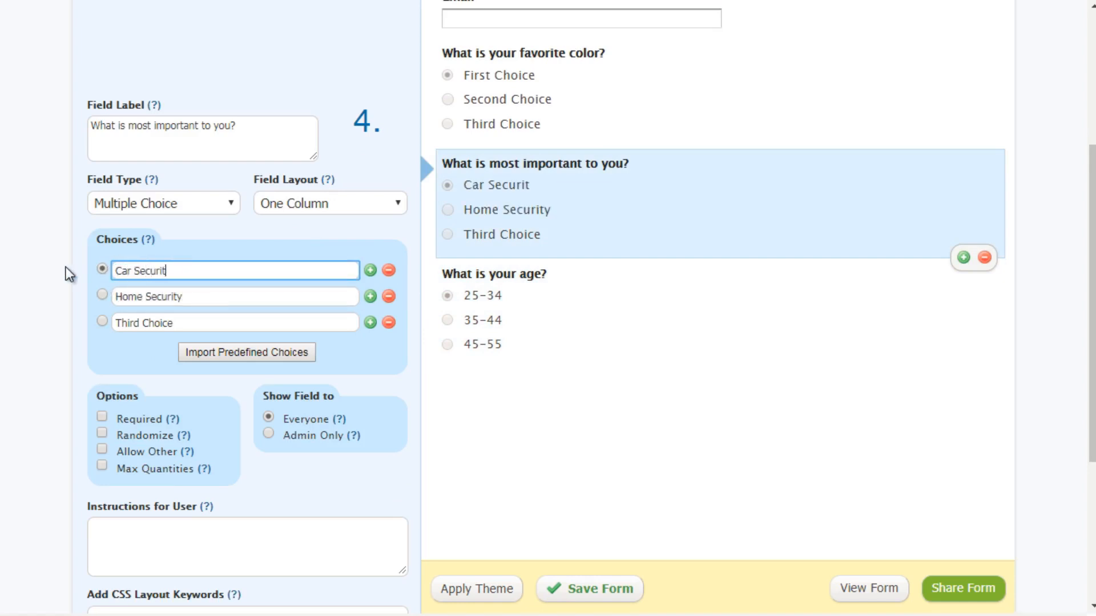
pyautogui.write('y')
pyautogui.press('Tab')
pyautogui.press('Tab')
pyautogui.write('H')
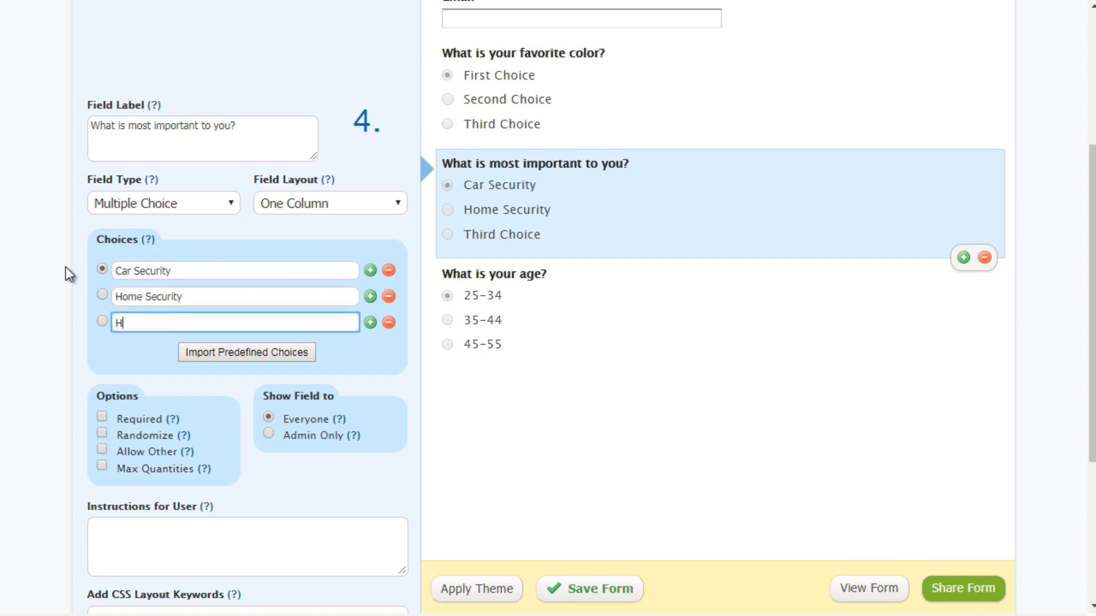
pyautogui.write('ome Automation')
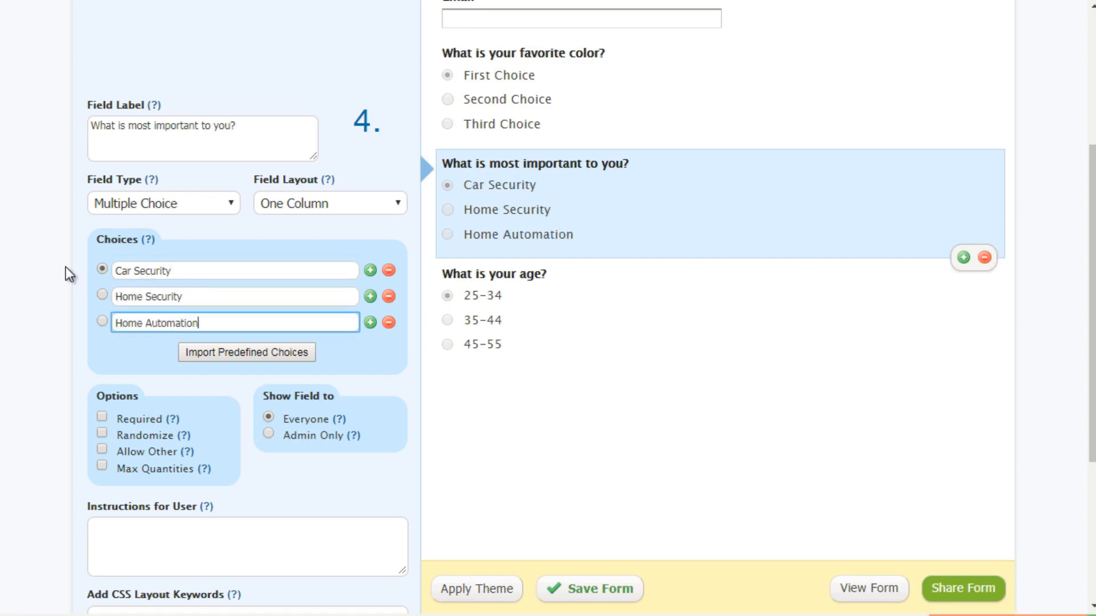
# Step: Select the favorite color question and save the Survey Funnel form
pyautogui.scroll(3, 589, 396)
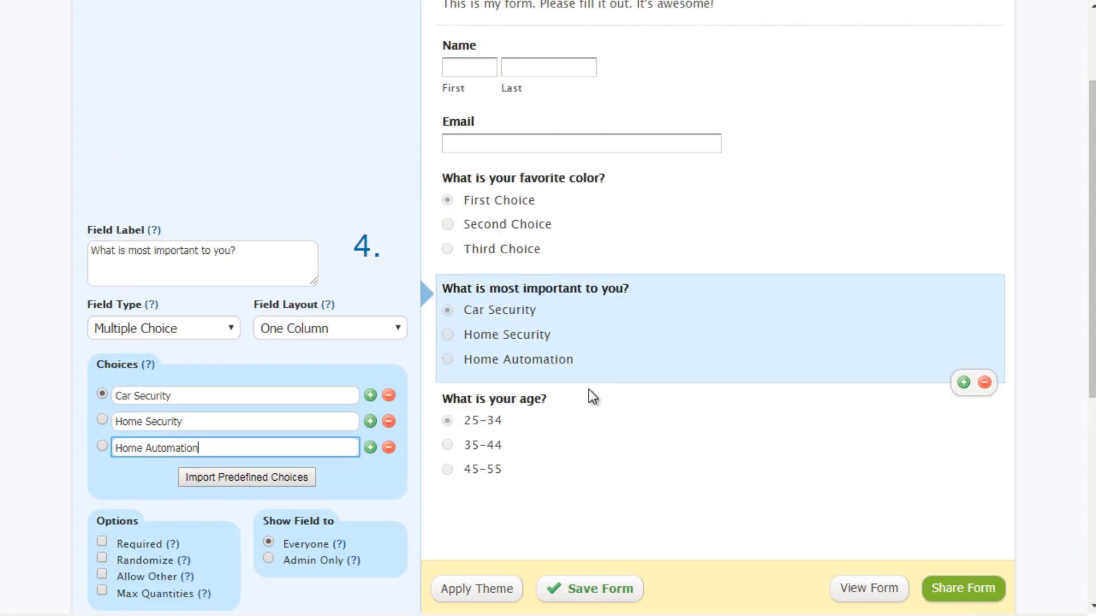
pyautogui.click(580, 283)
pyautogui.scroll(-5, 630, 530)
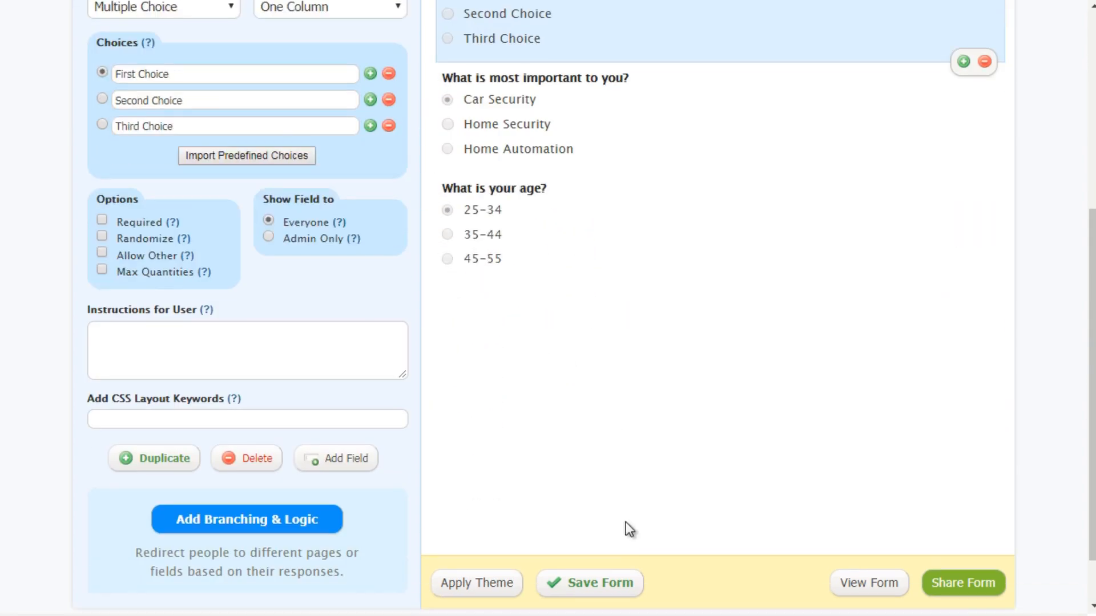
pyautogui.click(618, 587)
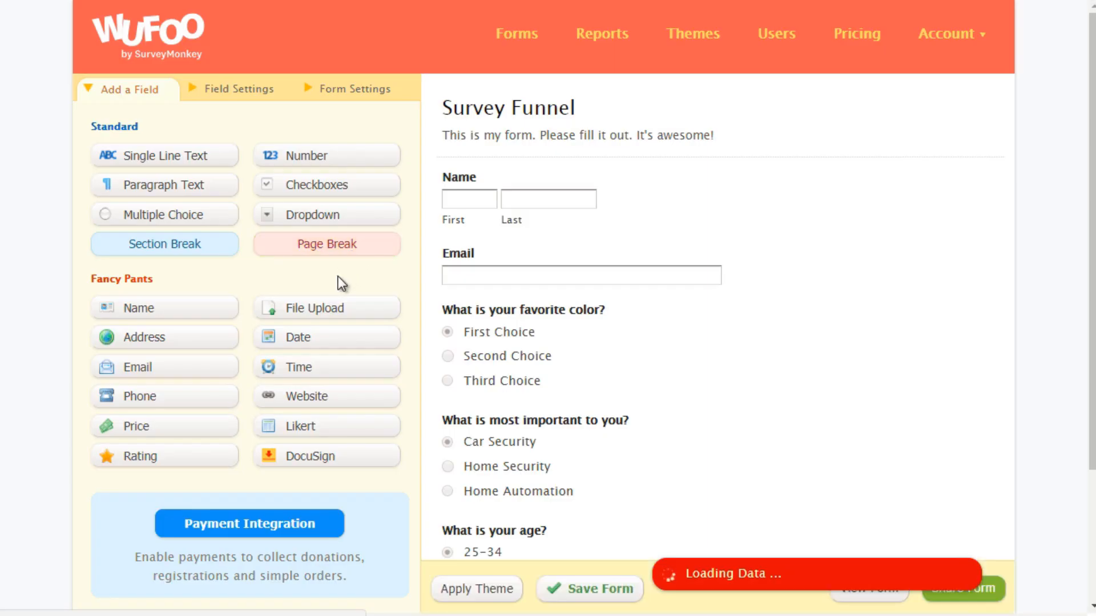
# Step: Look at the form's branching and logic rules from the "What is most important to you?" question and return to the form editor
pyautogui.scroll(-2, 441, 389)
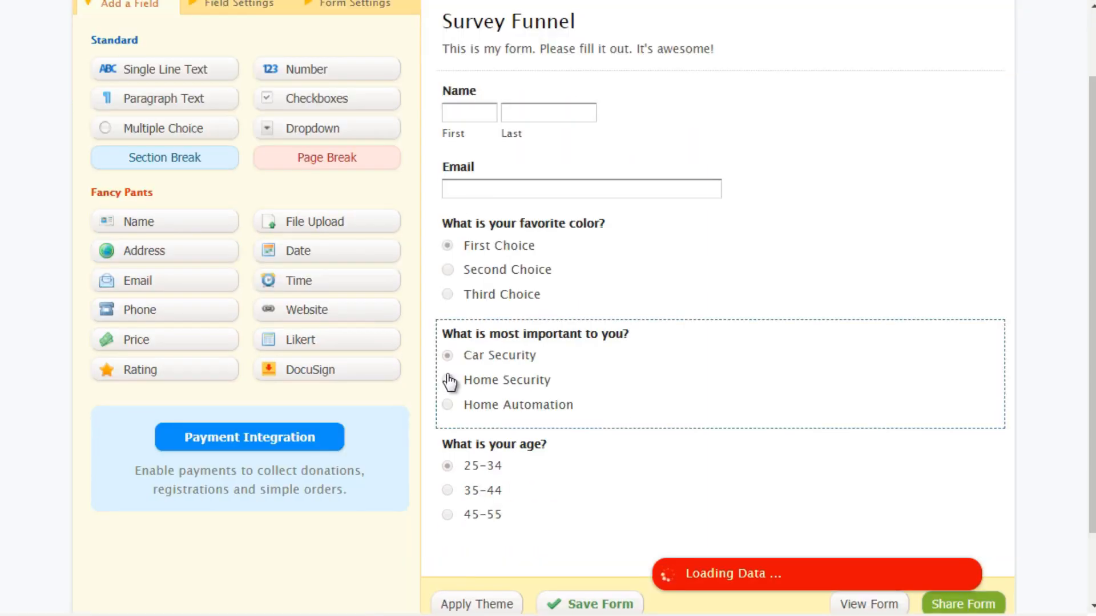
pyautogui.click(525, 299)
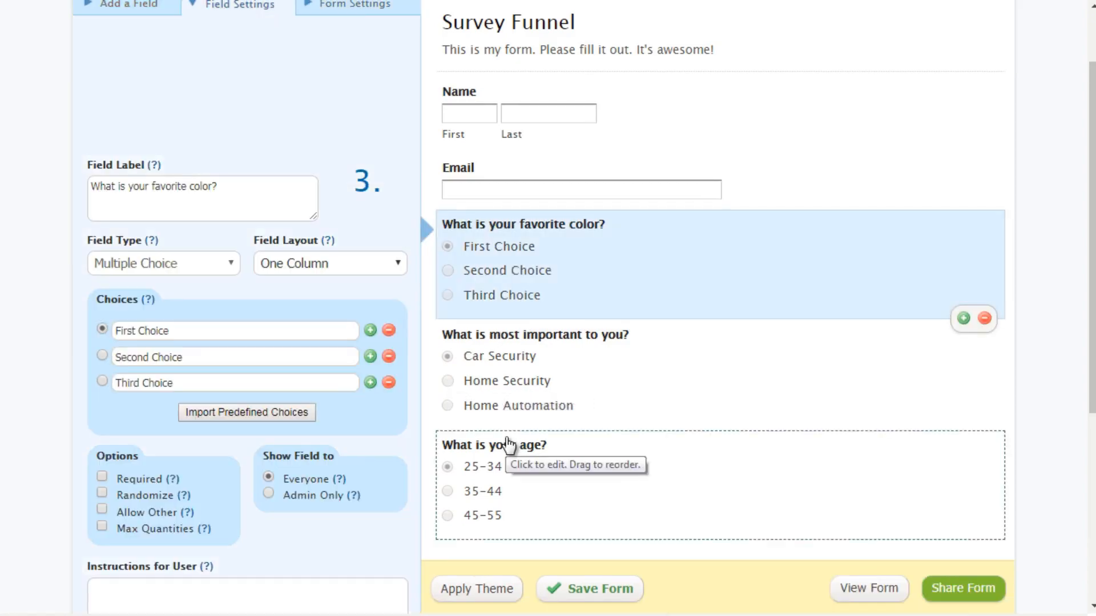
pyautogui.scroll(-5, 358, 440)
pyautogui.scroll(-1, 357, 441)
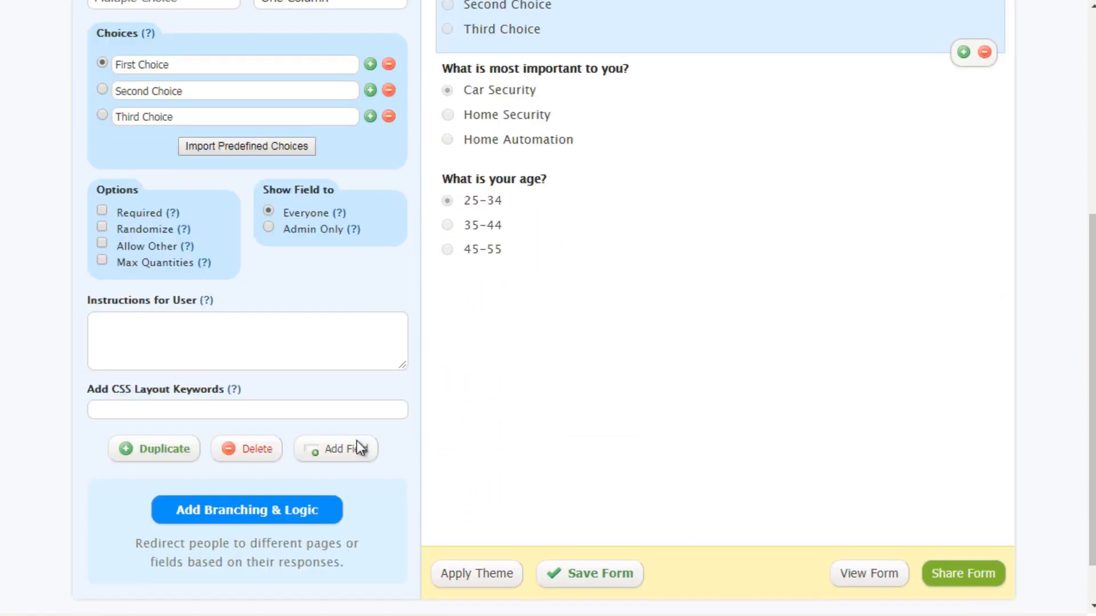
pyautogui.scroll(1, 468, 289)
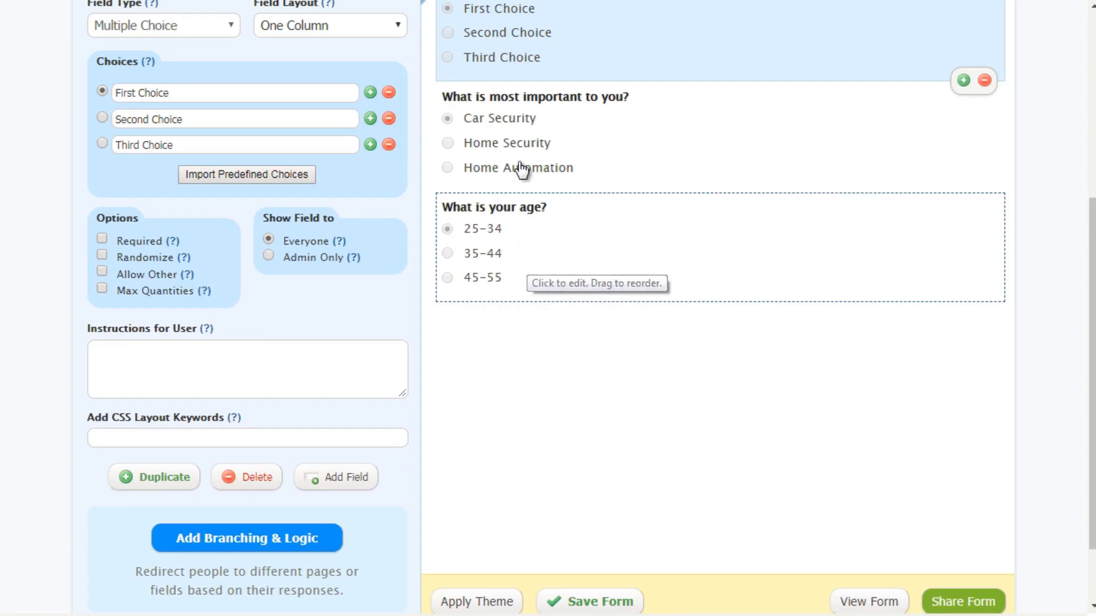
pyautogui.click(482, 137)
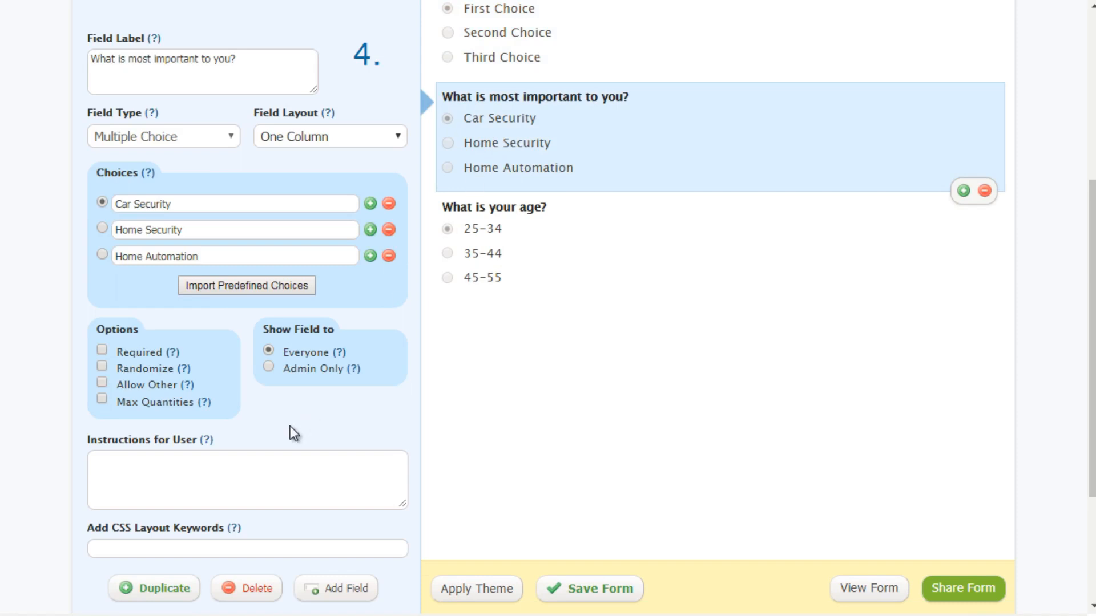
pyautogui.scroll(-3, 296, 303)
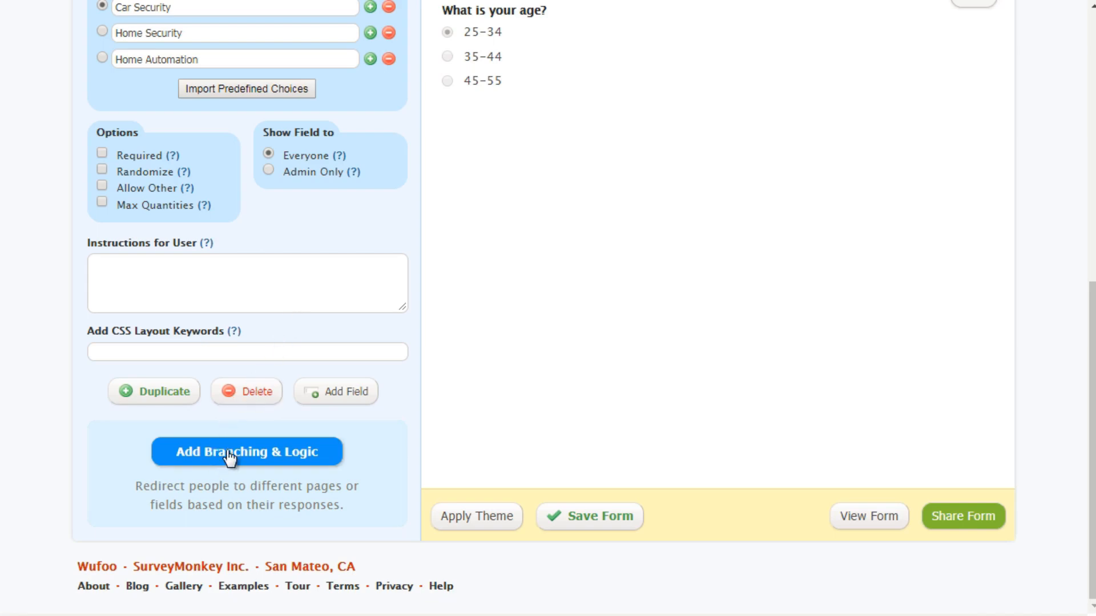
pyautogui.click(229, 451)
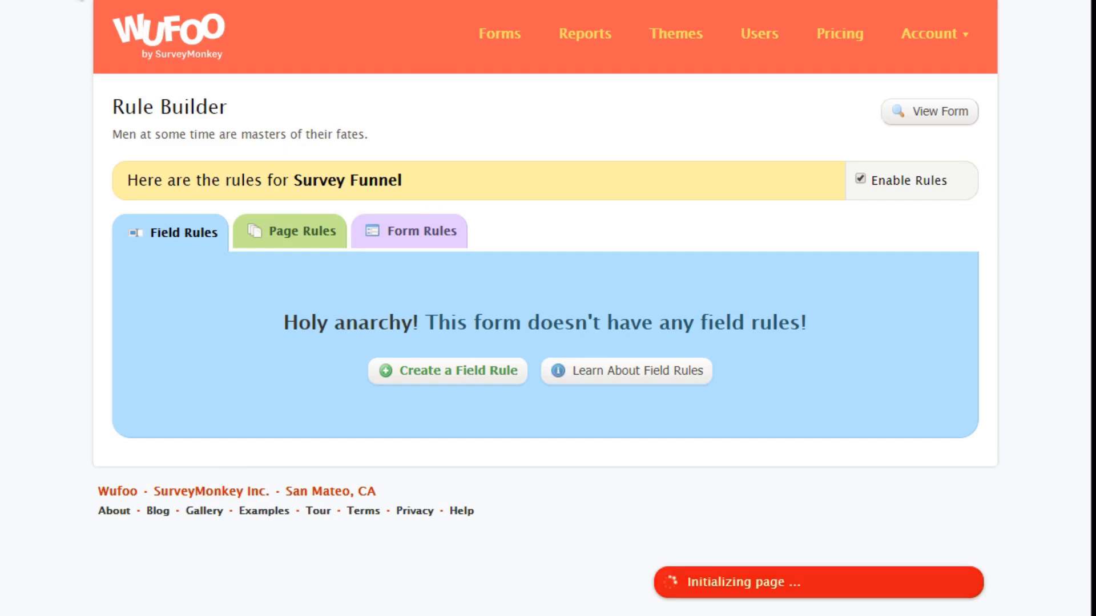
pyautogui.hotkey('alt', 'Left')
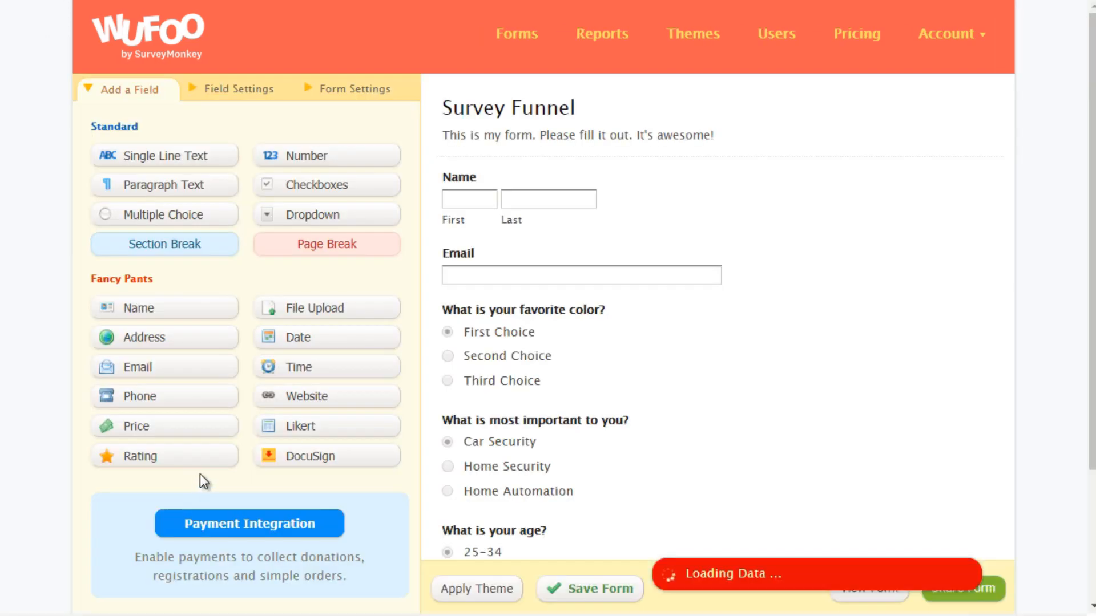
# Step: Open the branching and logic rules from the "What is most important to you?" question
pyautogui.scroll(-3, 200, 474)
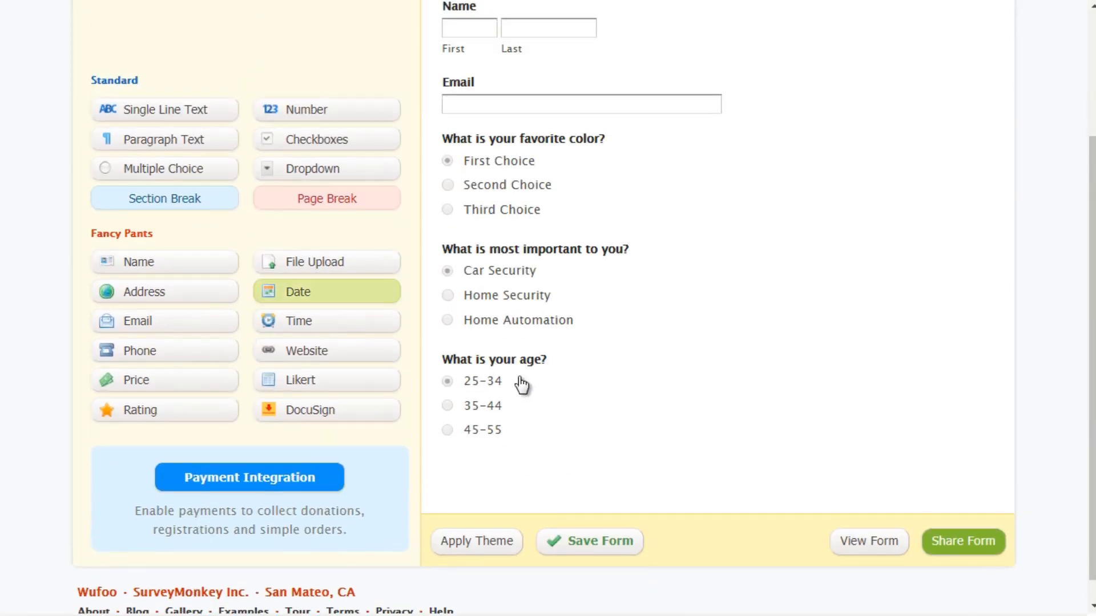
pyautogui.click(521, 383)
pyautogui.click(531, 301)
pyautogui.scroll(-8, 269, 422)
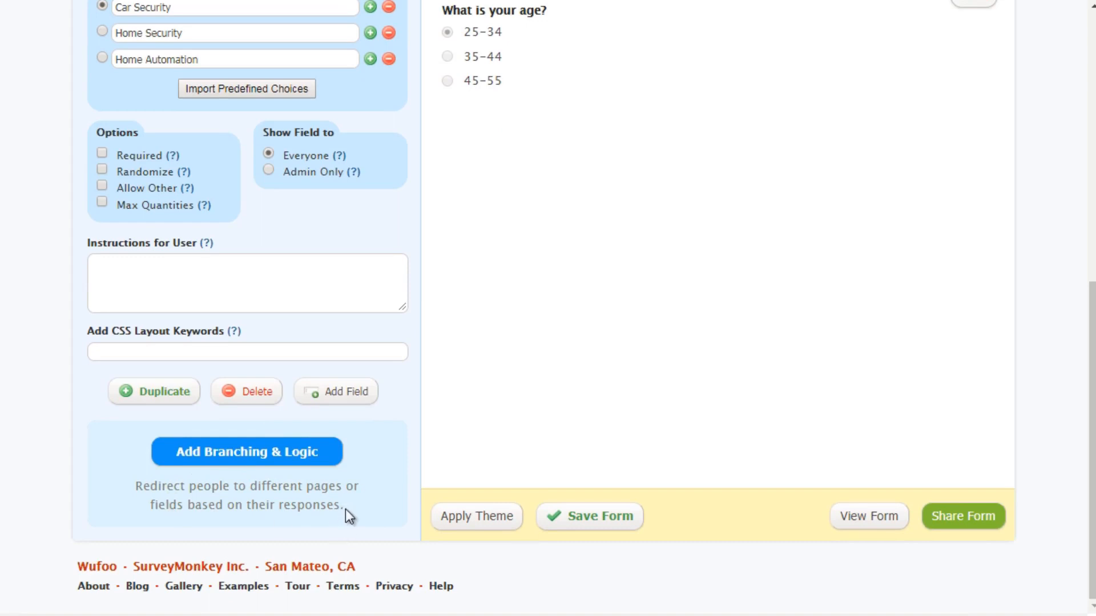
pyautogui.moveTo(345, 509); pyautogui.dragTo(140, 486)
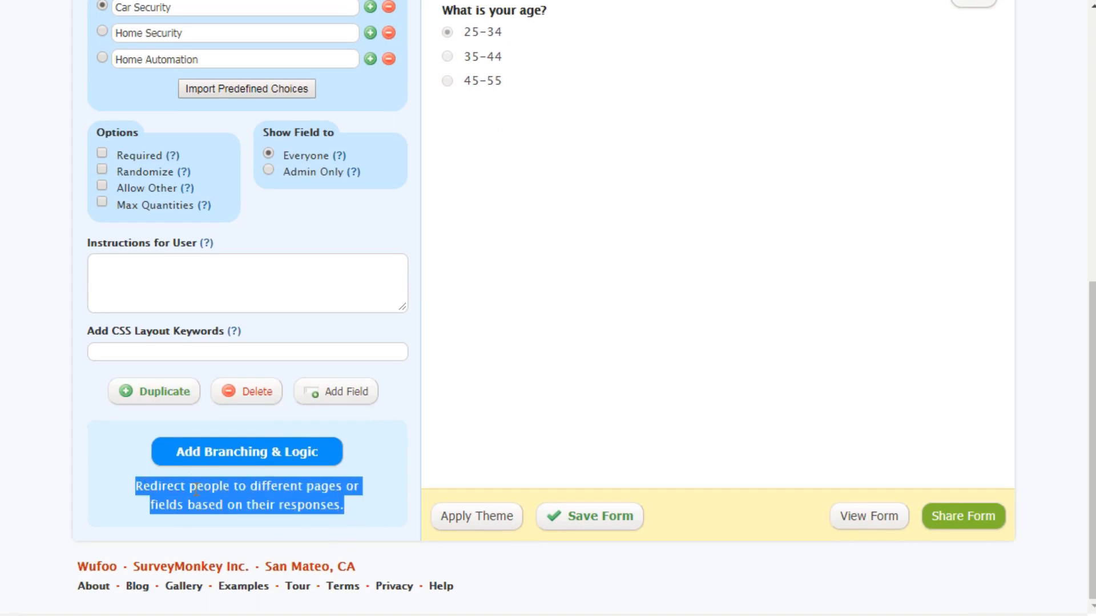
pyautogui.click(245, 463)
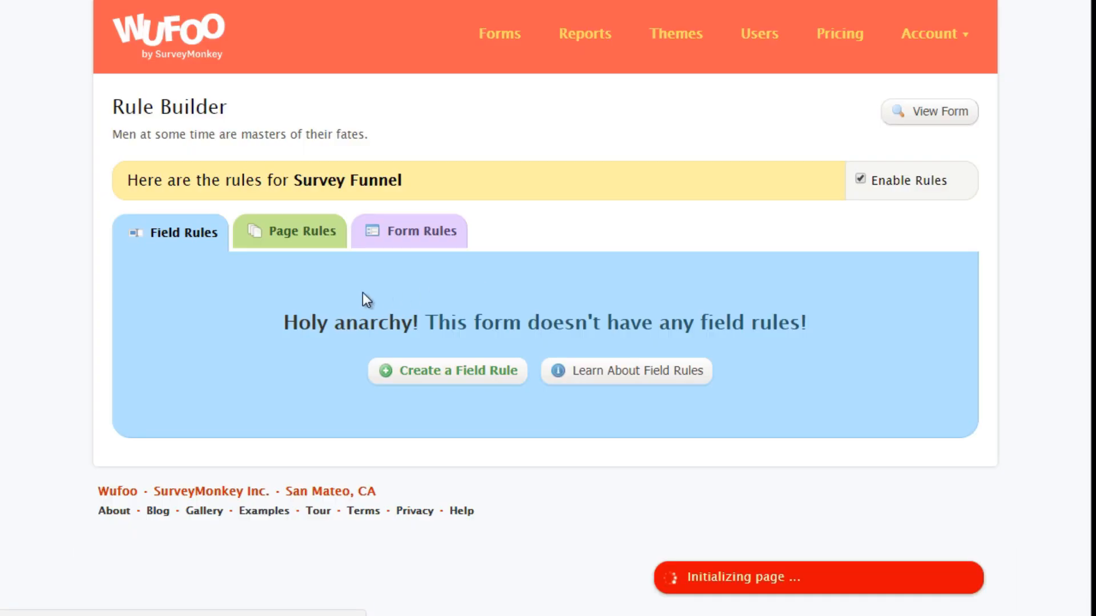
# Step: Create a field rule with the condition "What is your age?" is 25-34 and the action SHOW
pyautogui.click(424, 374)
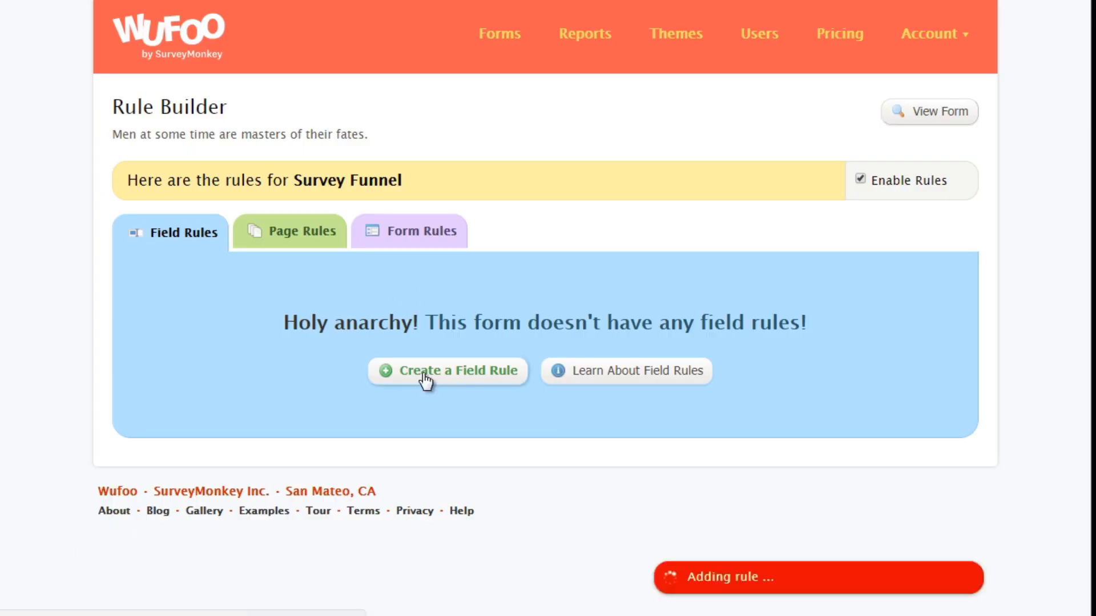
pyautogui.click(338, 337)
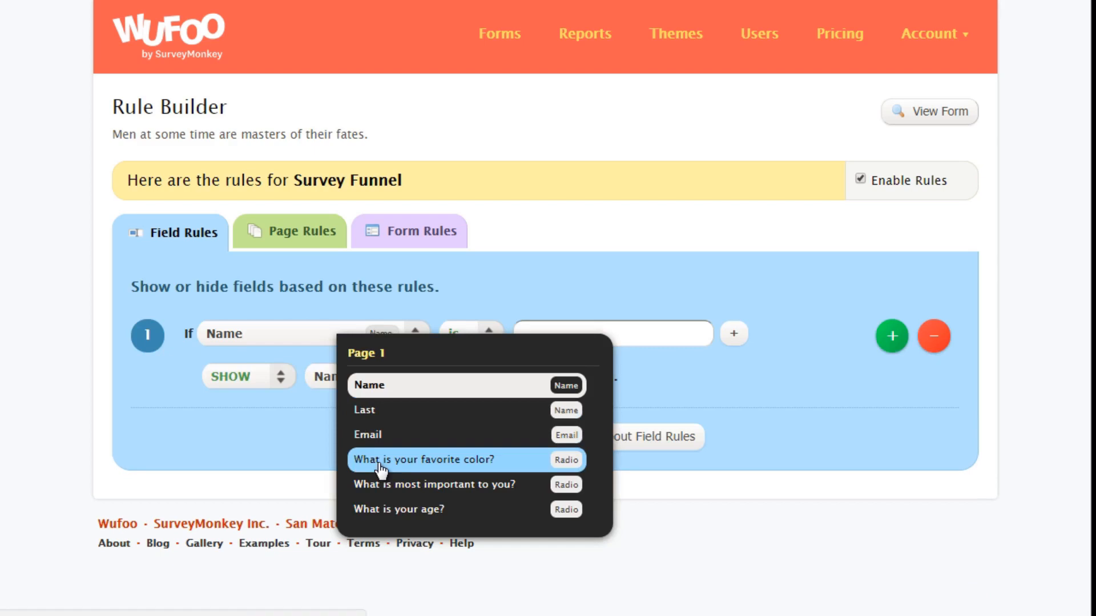
pyautogui.click(394, 509)
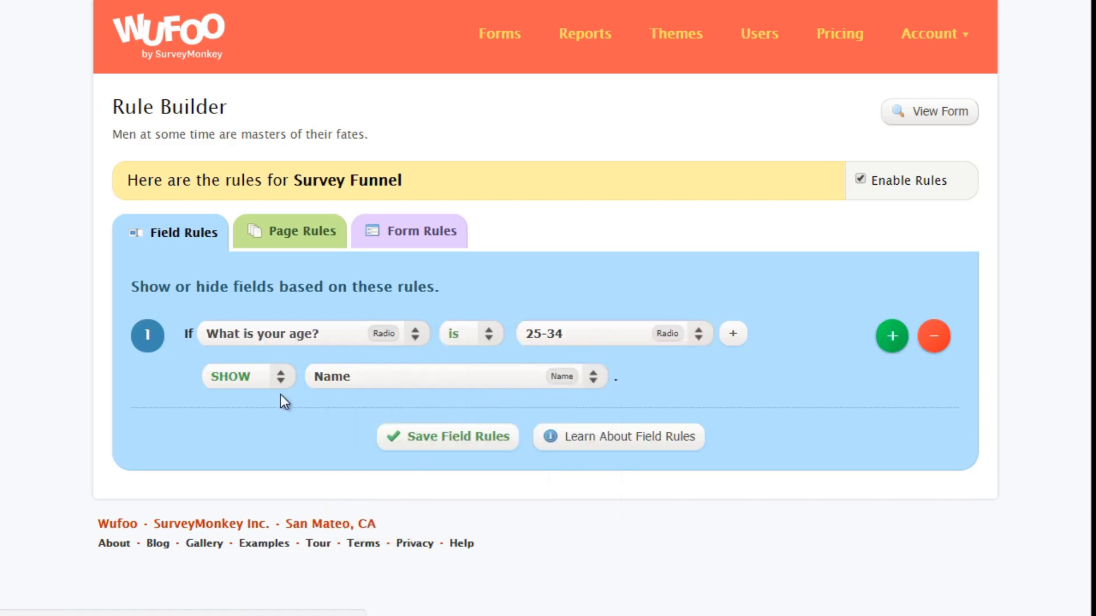
pyautogui.click(259, 378)
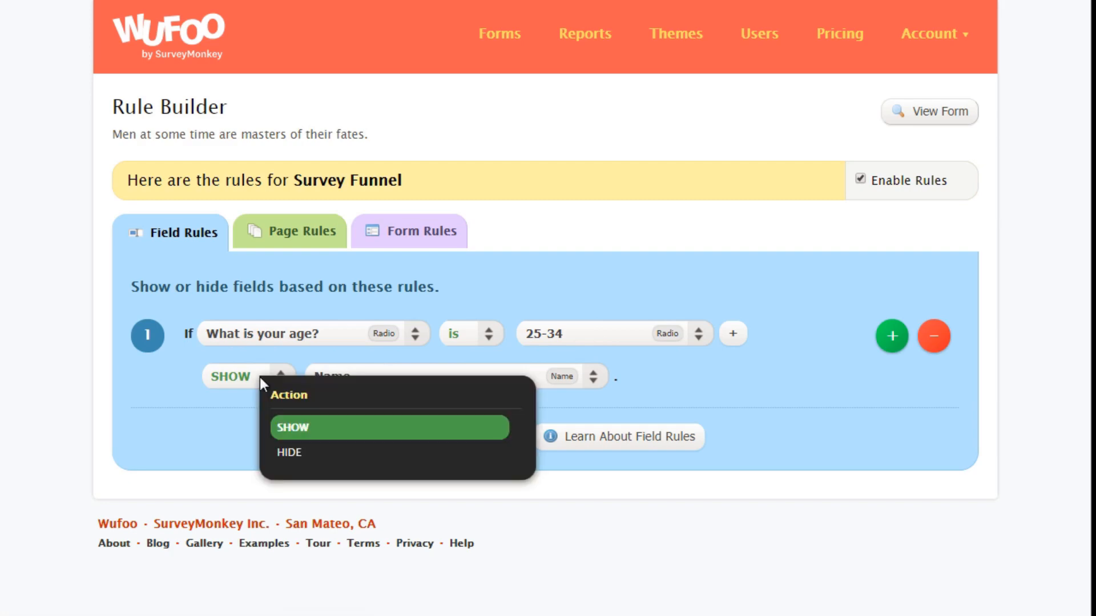
pyautogui.click(321, 435)
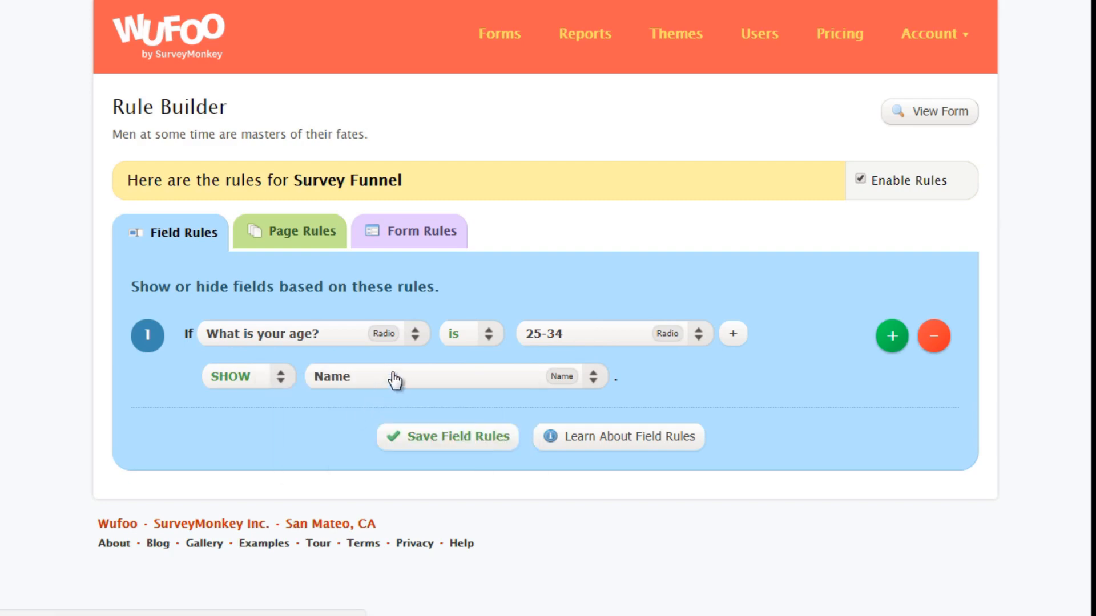
# Step: Set the field rule to show "What is your favorite color?" and delete the rule
pyautogui.click(392, 374)
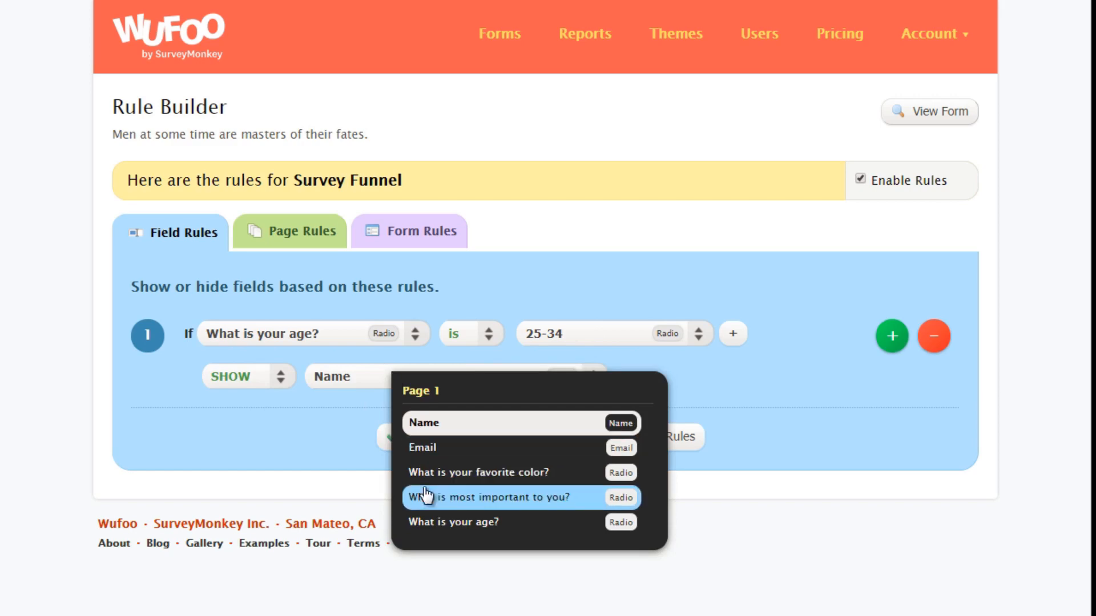
pyautogui.click(290, 448)
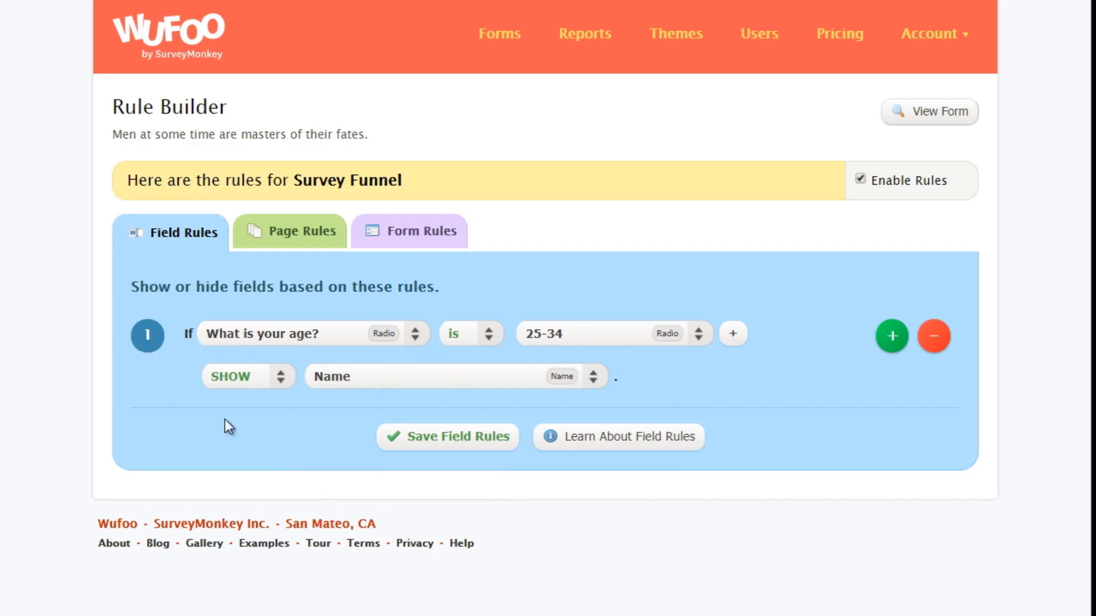
pyautogui.click(357, 380)
pyautogui.click(400, 480)
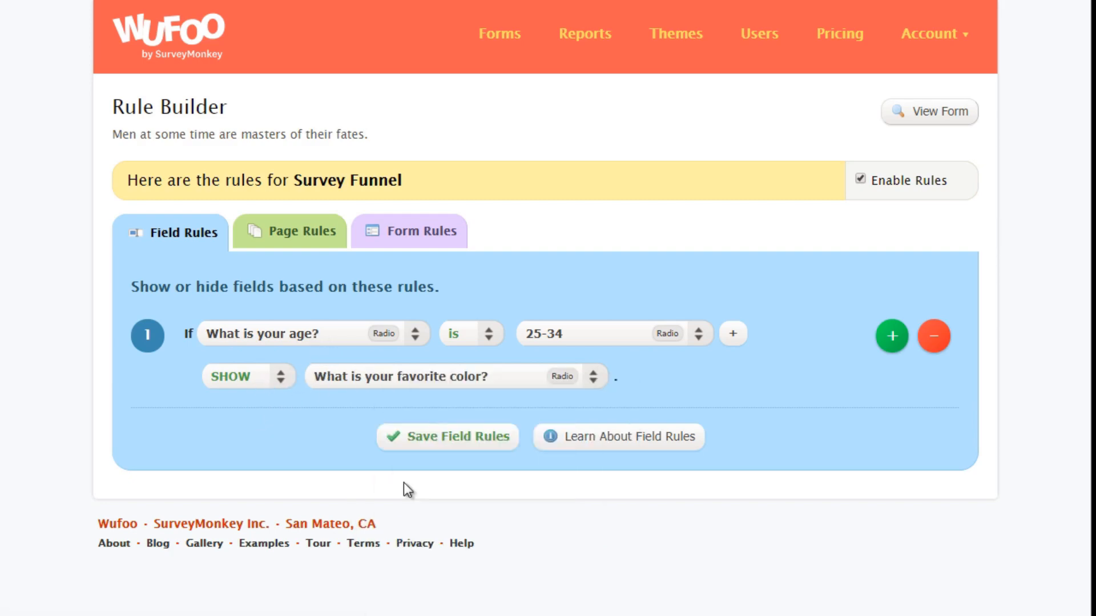
pyautogui.click(366, 378)
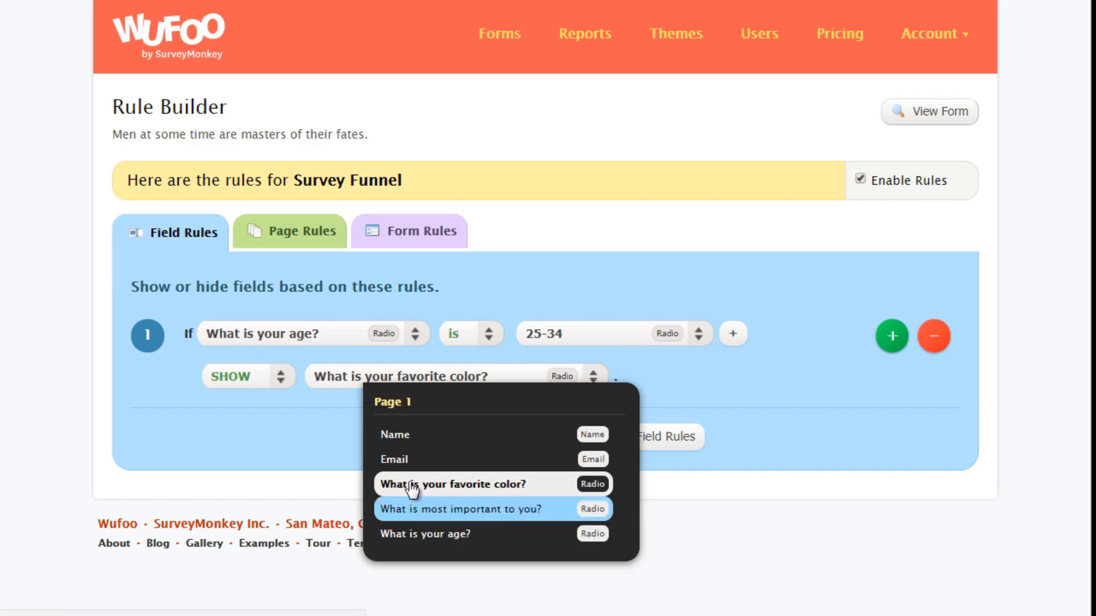
pyautogui.click(328, 475)
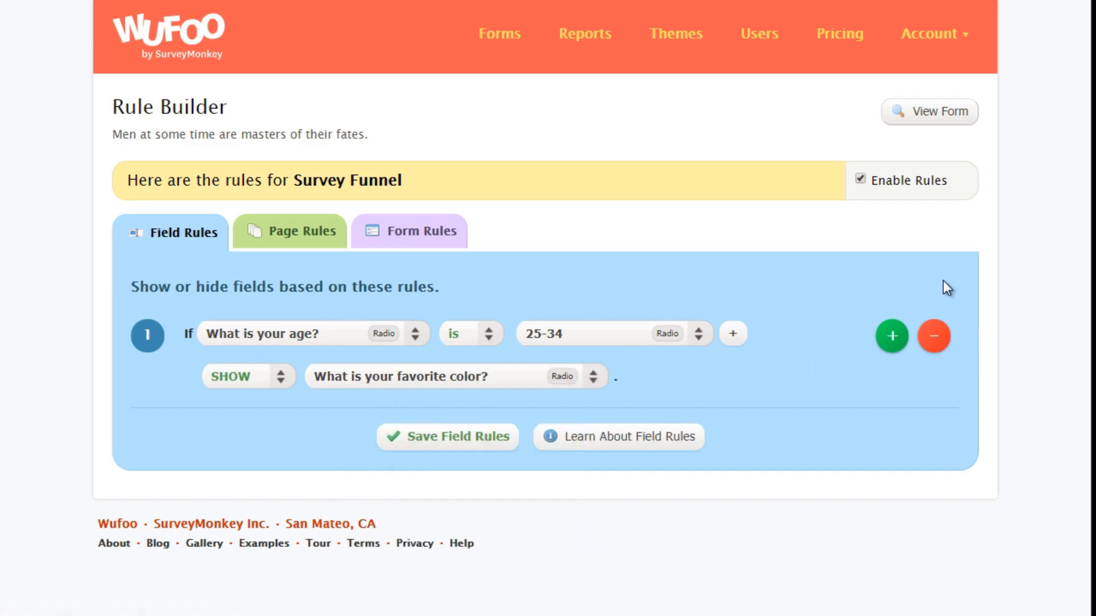
pyautogui.click(930, 335)
# Step: Create a page rule that skips to Page 1 when "What is your age?" is 25-34
pyautogui.click(285, 243)
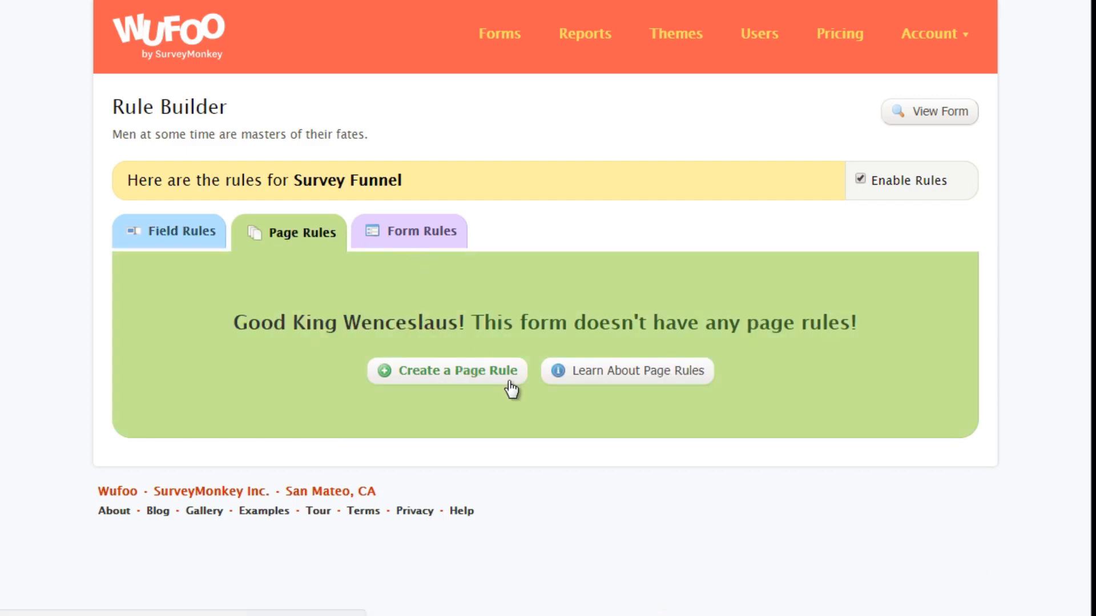
pyautogui.click(490, 372)
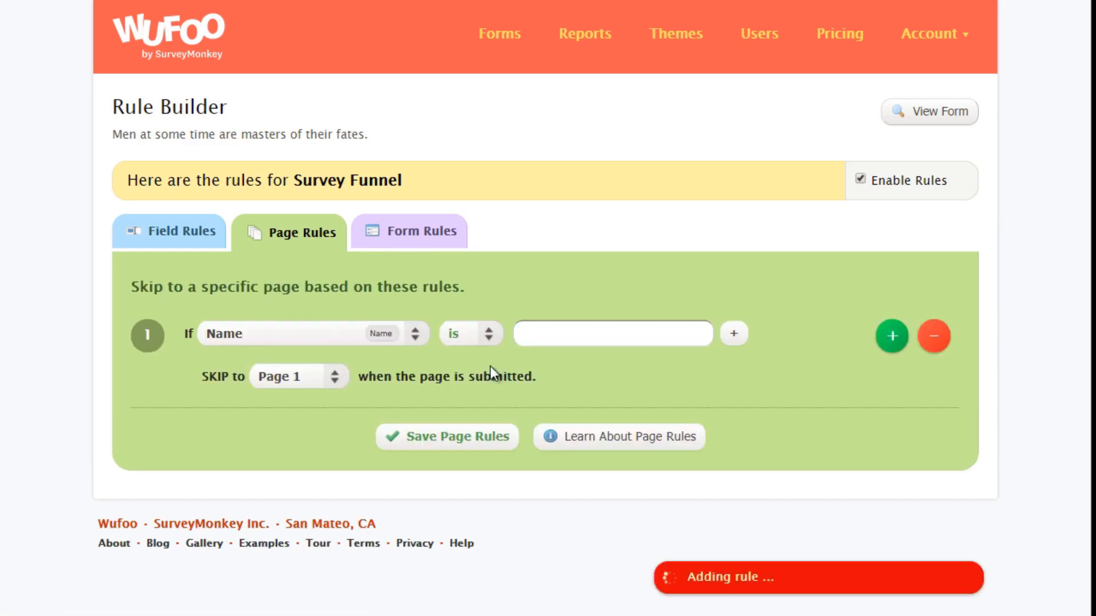
pyautogui.click(342, 330)
pyautogui.click(362, 499)
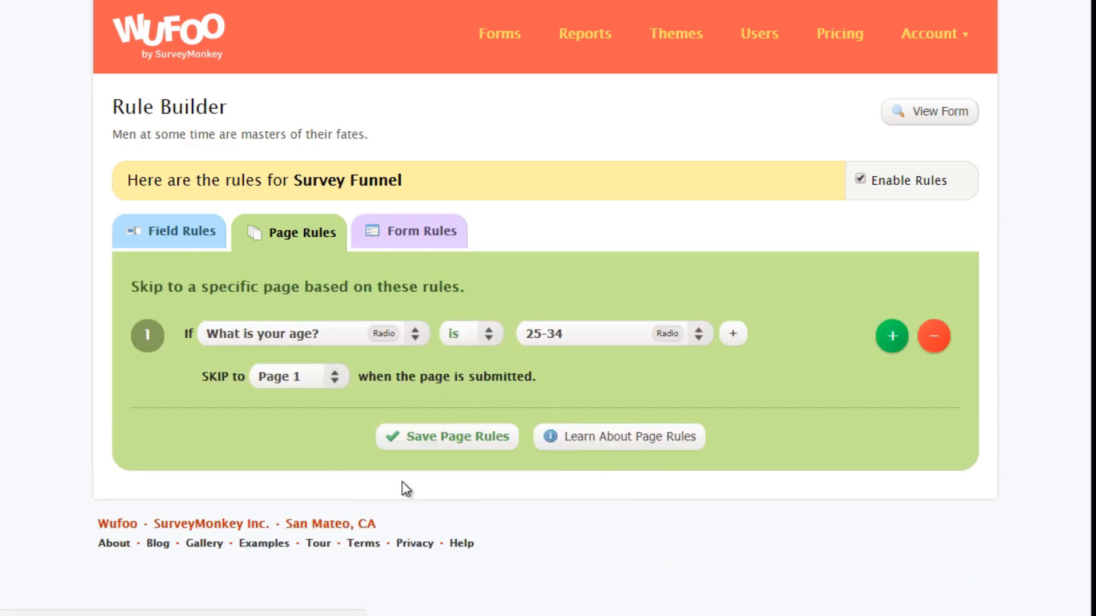
pyautogui.click(312, 382)
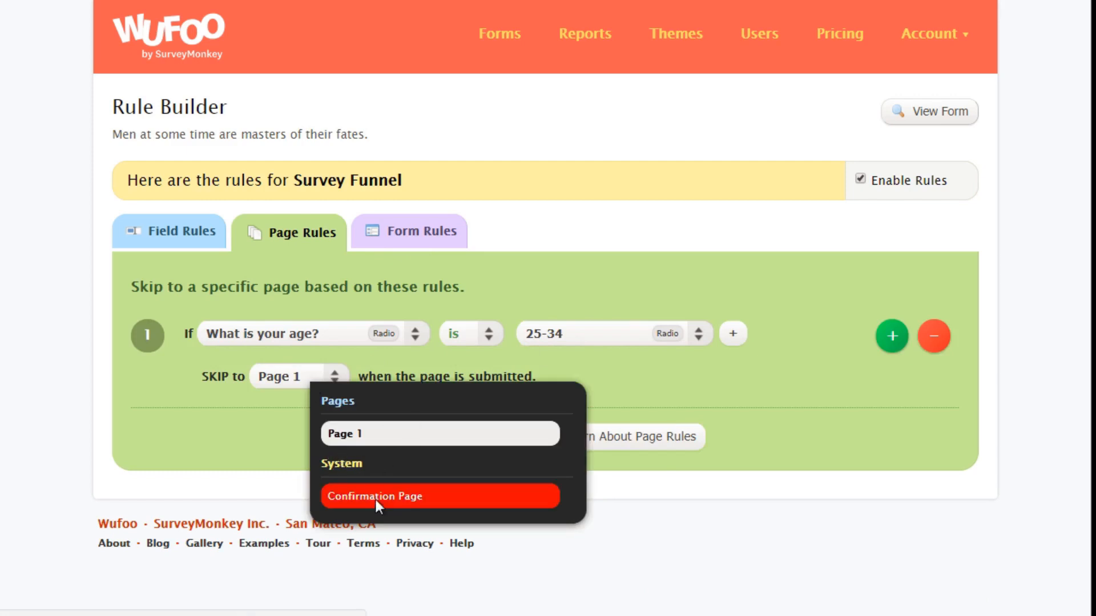
pyautogui.click(342, 434)
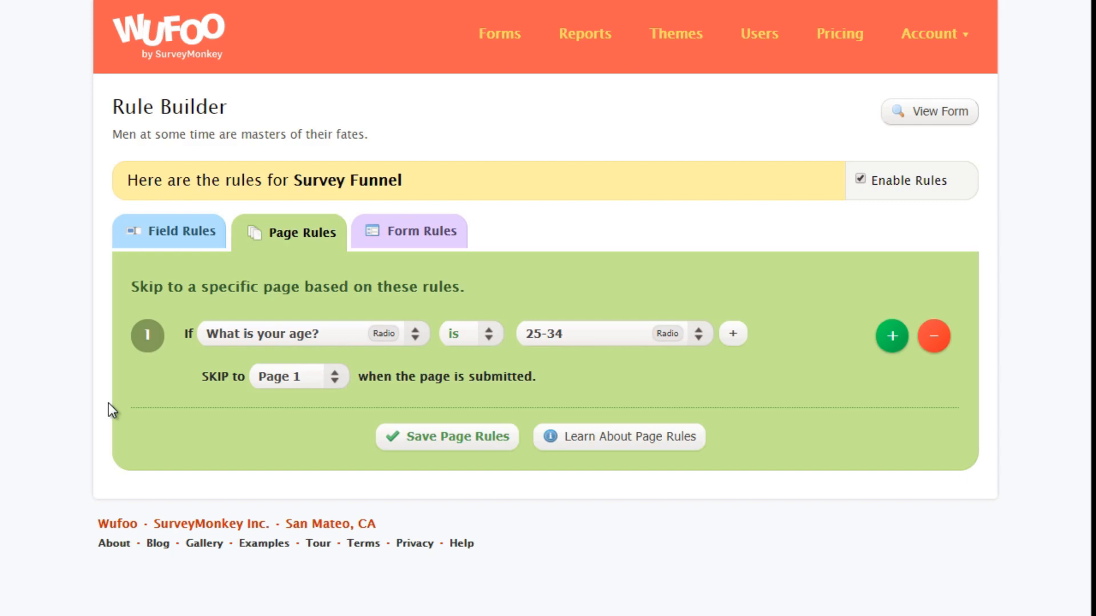
# Step: Create a form rule with the condition "What is your age?" is 25-34
pyautogui.click(414, 244)
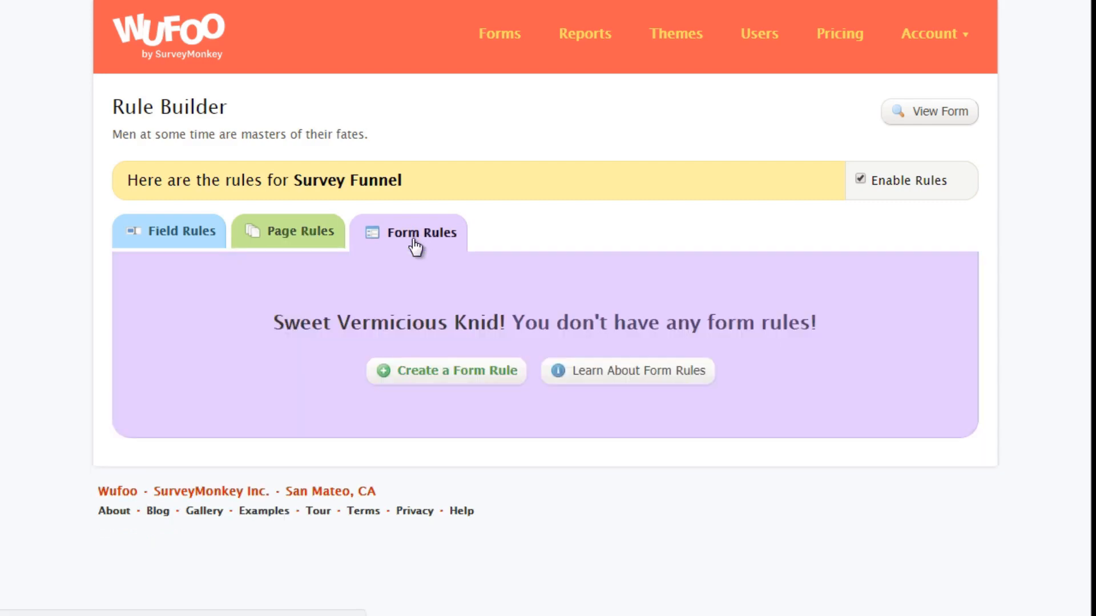
pyautogui.click(457, 377)
pyautogui.scroll(-2, 371, 343)
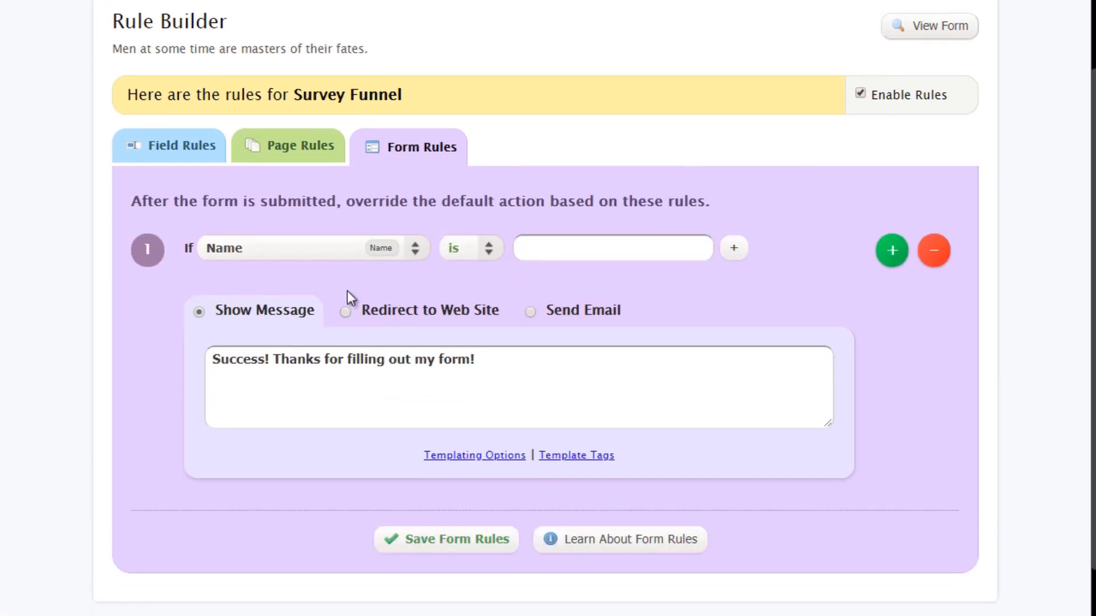
pyautogui.click(323, 240)
pyautogui.click(436, 411)
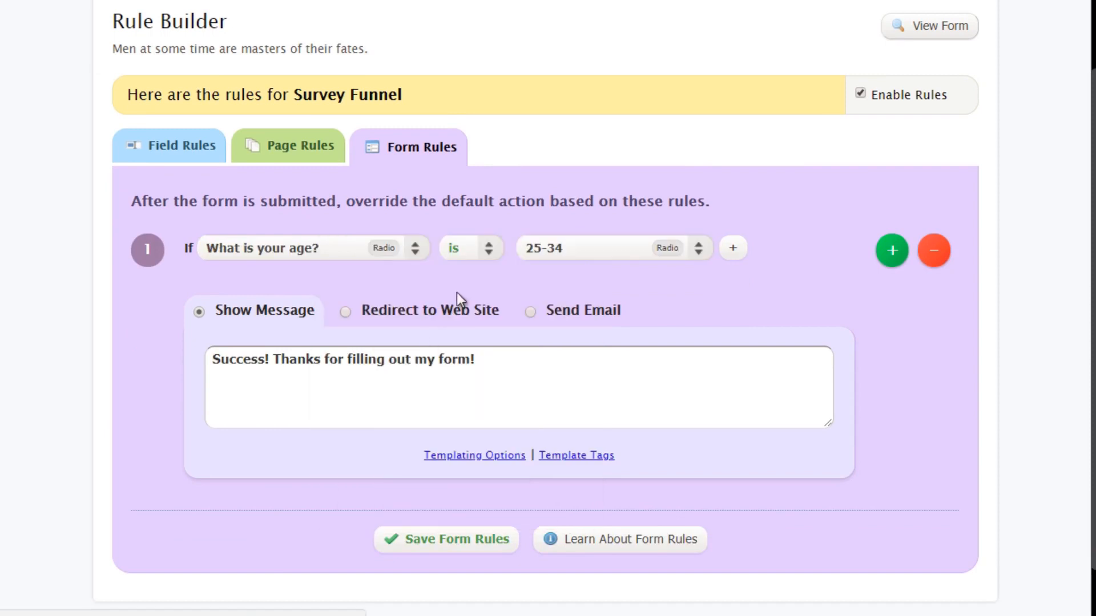
# Step: Review the form rule's Send Email and Show Message actions, and set it to Redirect to Web Site with the URL text selected
pyautogui.click(384, 317)
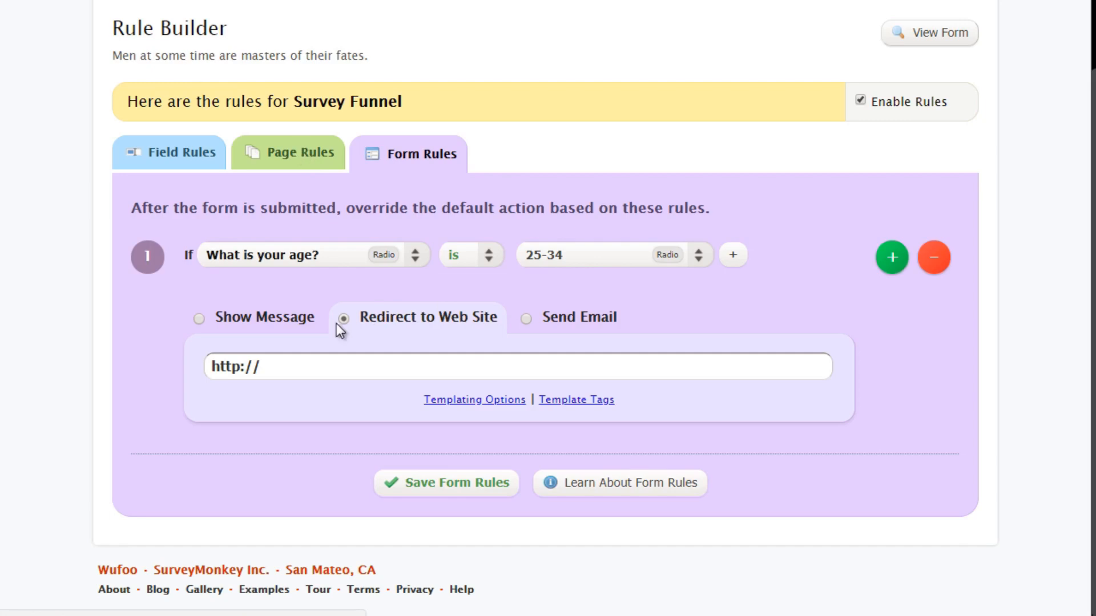
pyautogui.moveTo(315, 361); pyautogui.dragTo(200, 362)
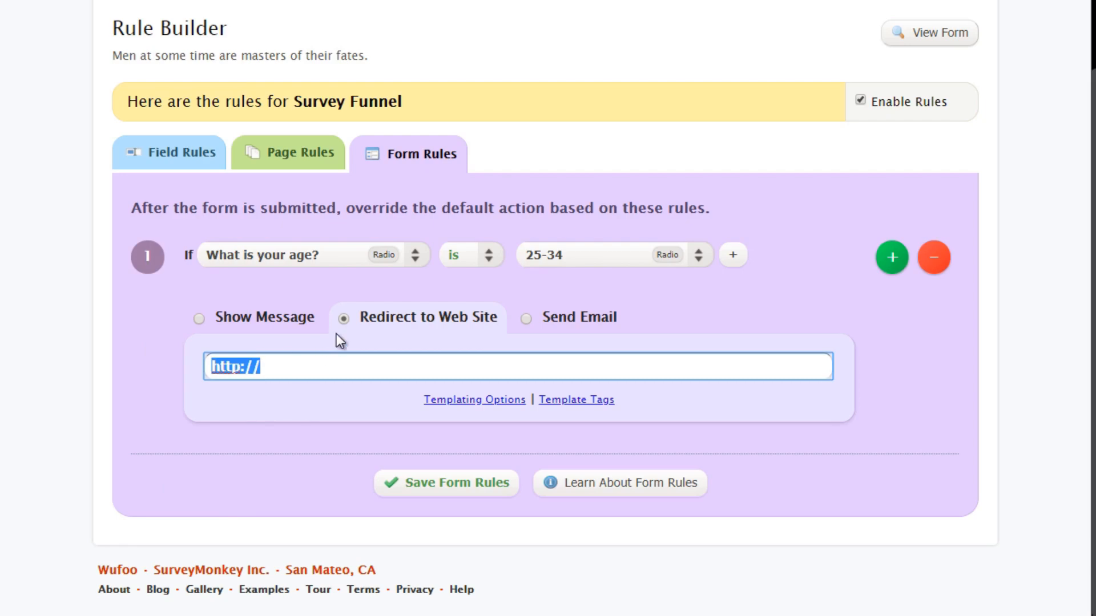
pyautogui.click(553, 325)
pyautogui.click(264, 311)
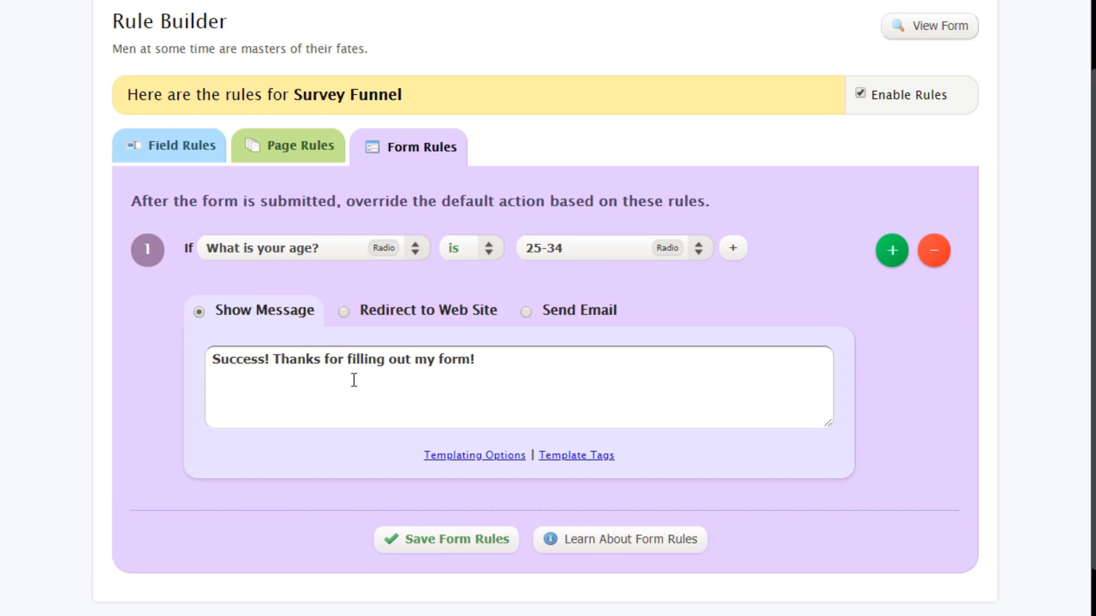
pyautogui.click(410, 314)
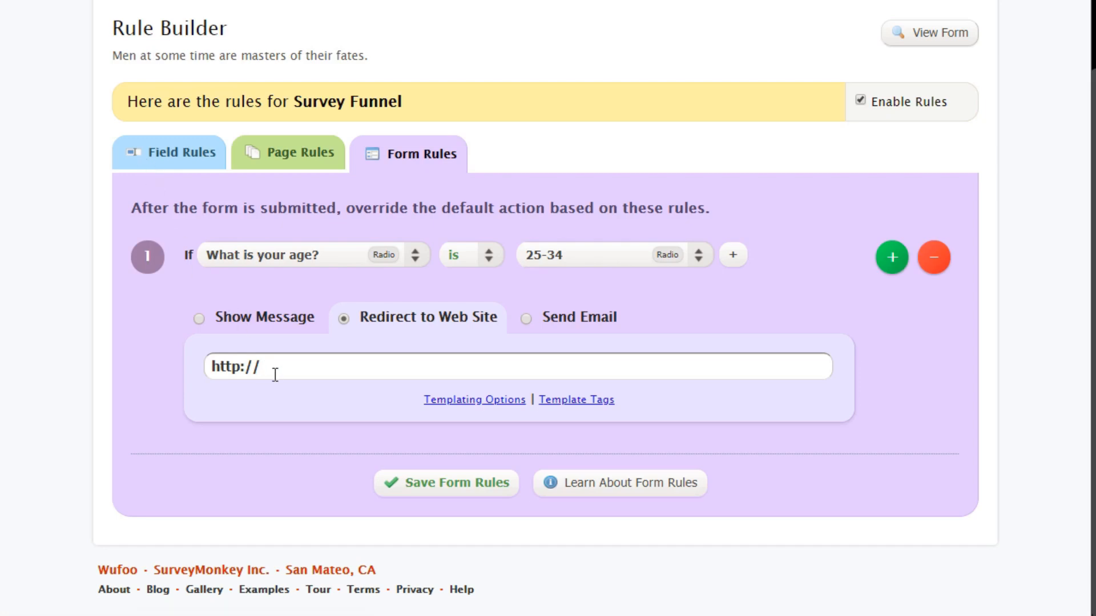
pyautogui.moveTo(273, 372); pyautogui.dragTo(214, 362)
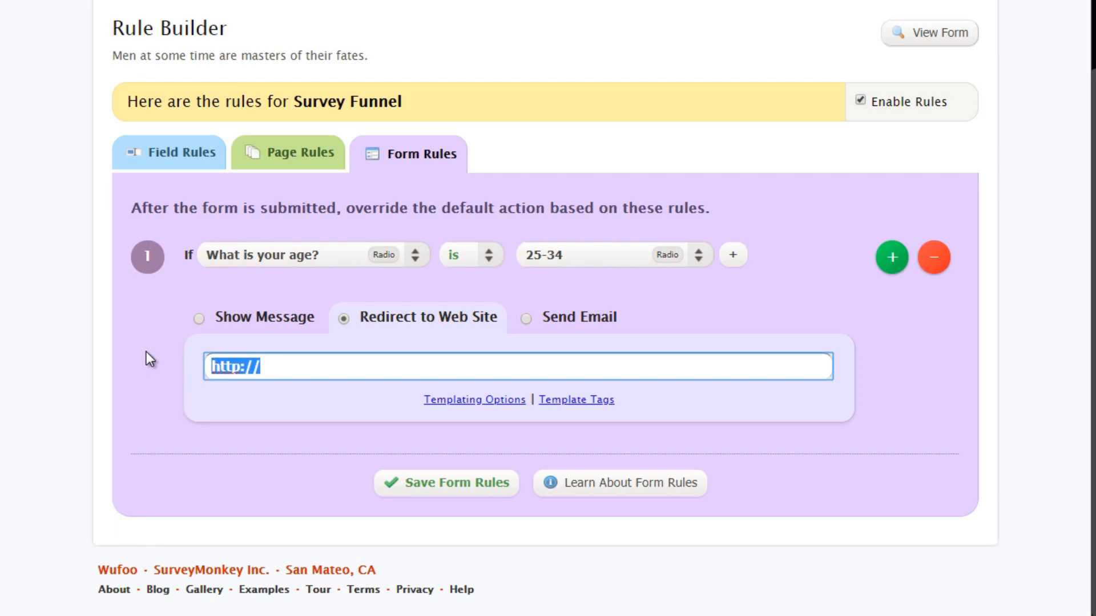